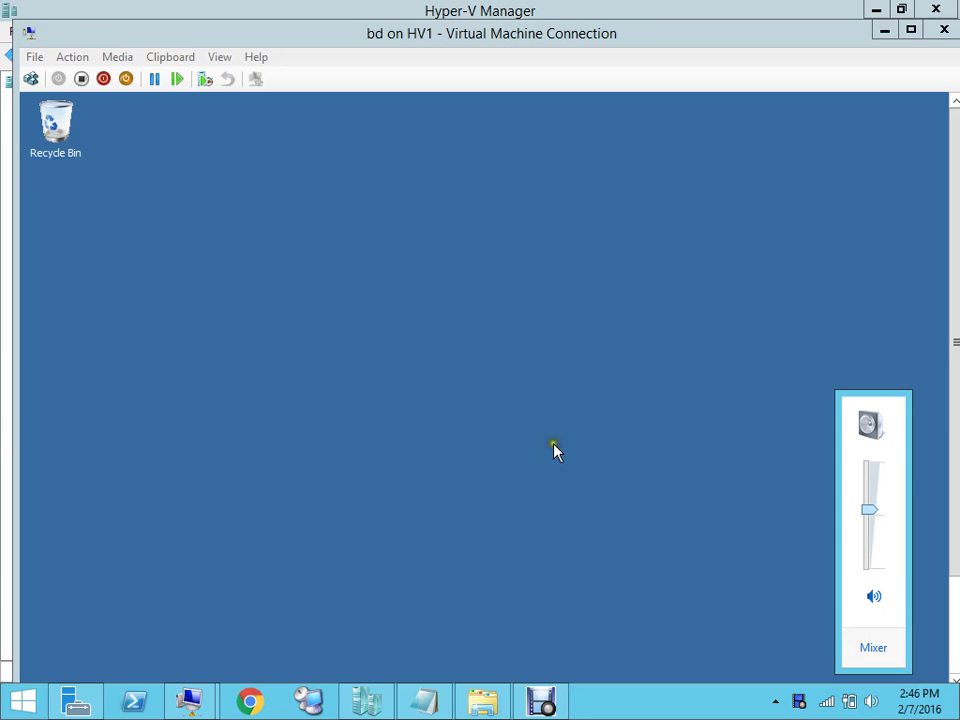
In the vd2 notes, delete the 6 after bd so the line reads 'b/up of bd and convert to Vm'
{"action": "mouse_move", "coordinate": [471, 714]}
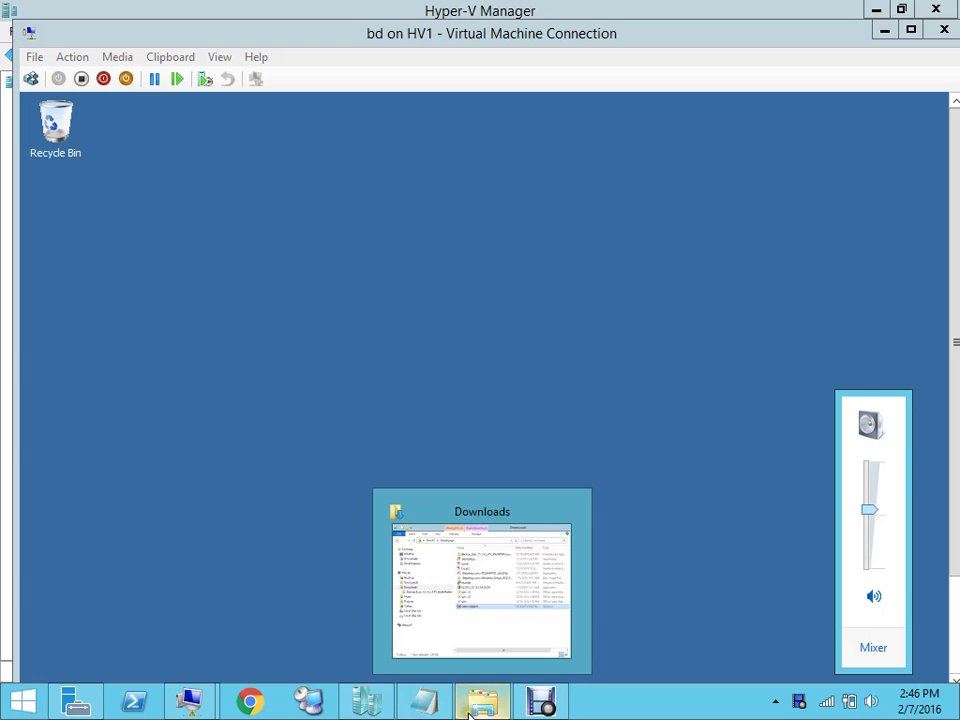
{"action": "mouse_move", "coordinate": [432, 710]}
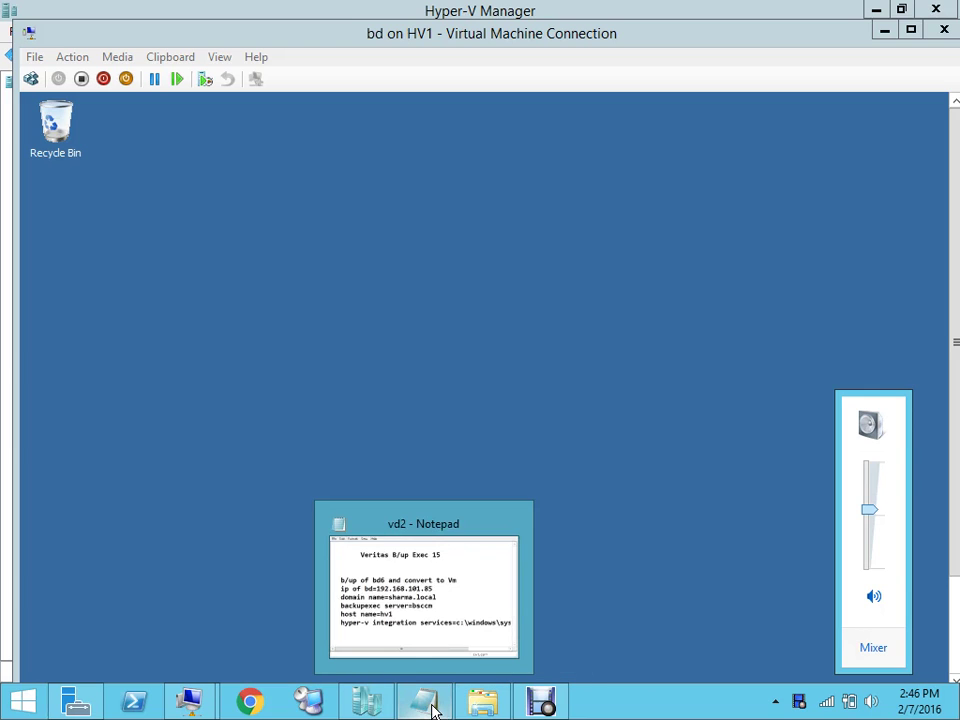
{"action": "left_click", "coordinate": [411, 652]}
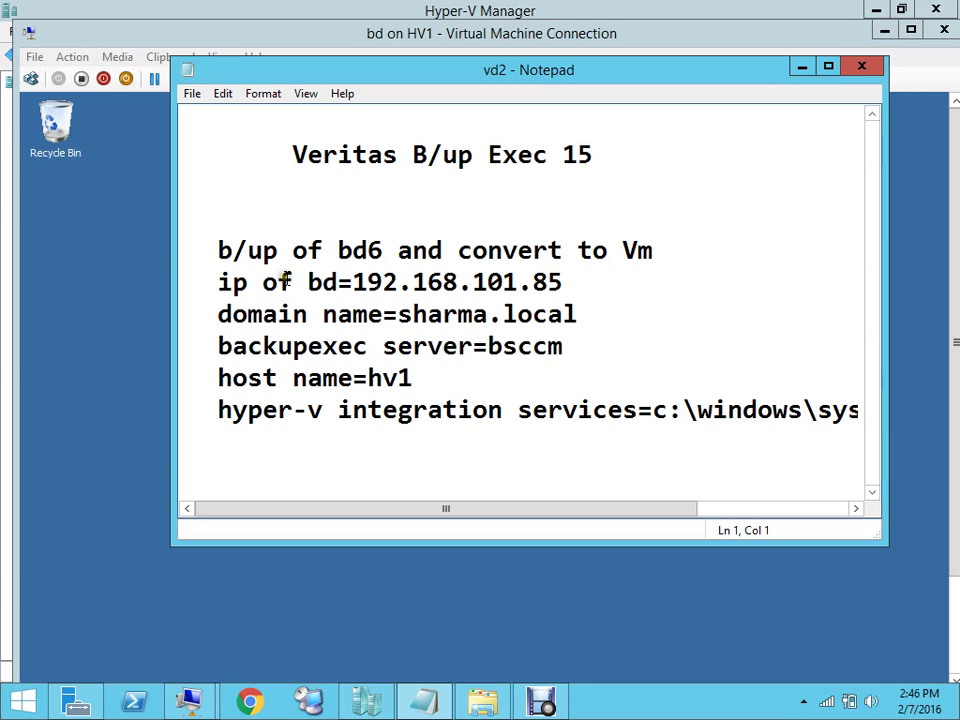
{"action": "left_click", "coordinate": [384, 252]}
{"action": "key", "text": "BackSpace"}
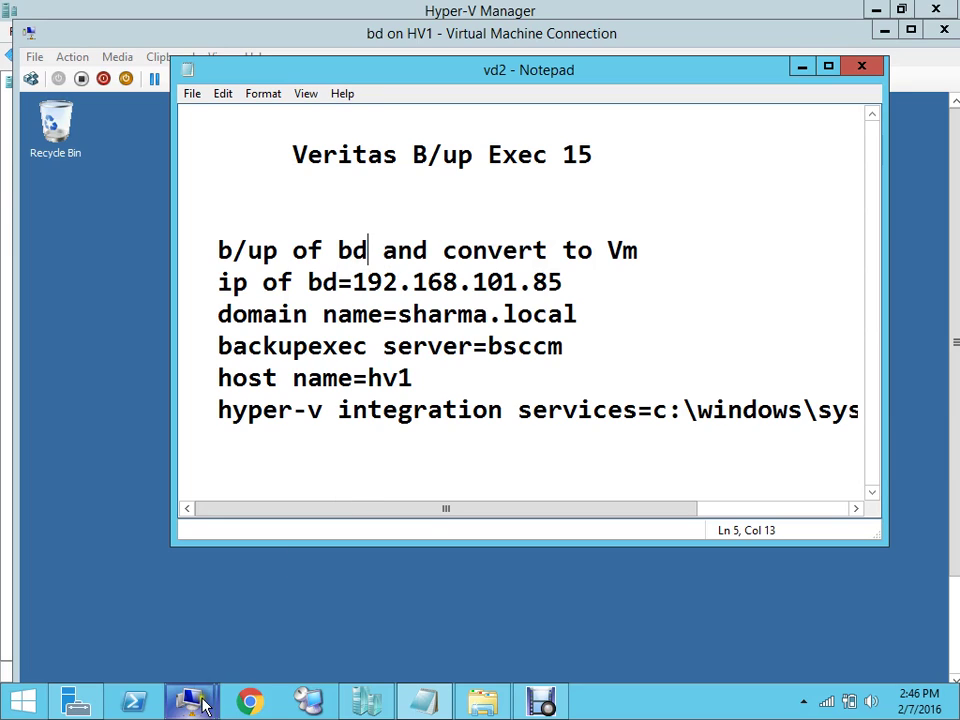
{"action": "mouse_move", "coordinate": [205, 707]}
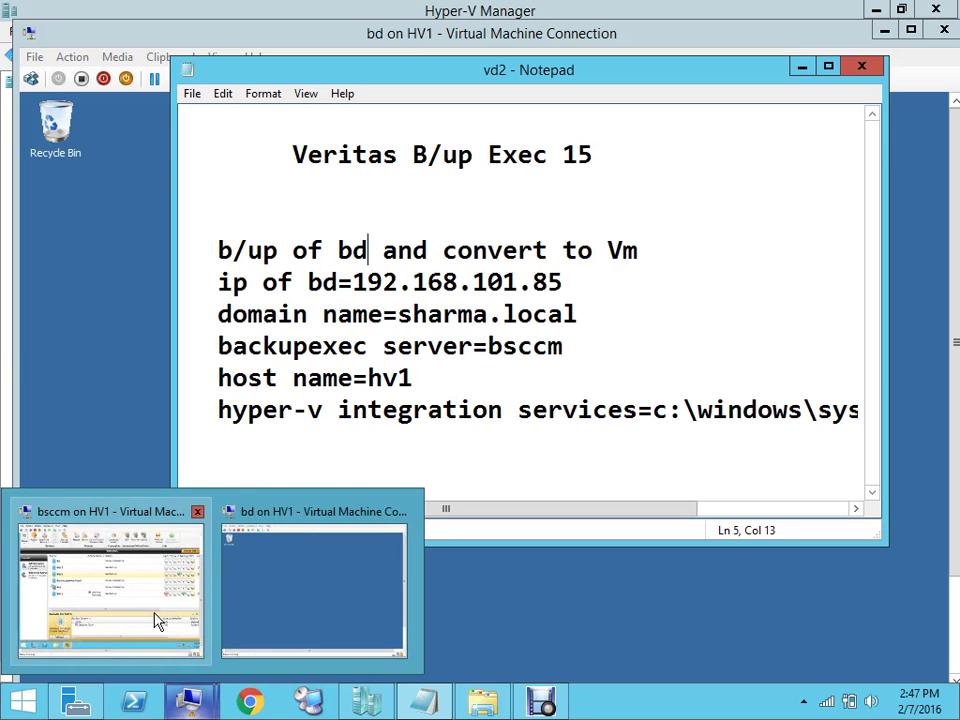
Bring Hyper-V Manager forward, then switch to the bd virtual machine's console
{"action": "mouse_move", "coordinate": [366, 700]}
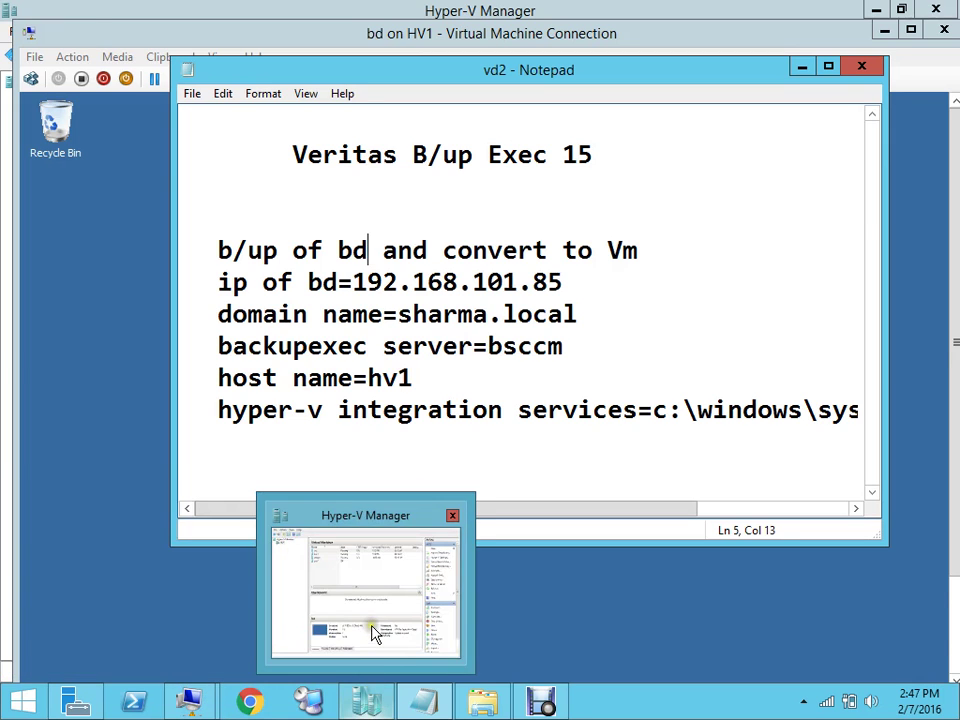
{"action": "left_click", "coordinate": [373, 633]}
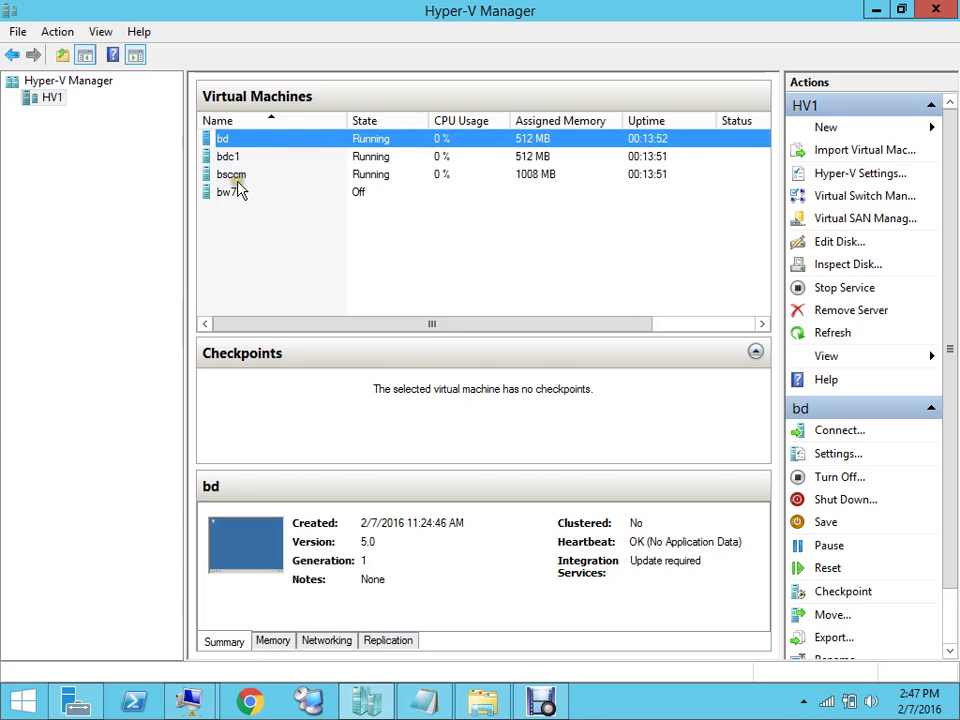
{"action": "mouse_move", "coordinate": [183, 680]}
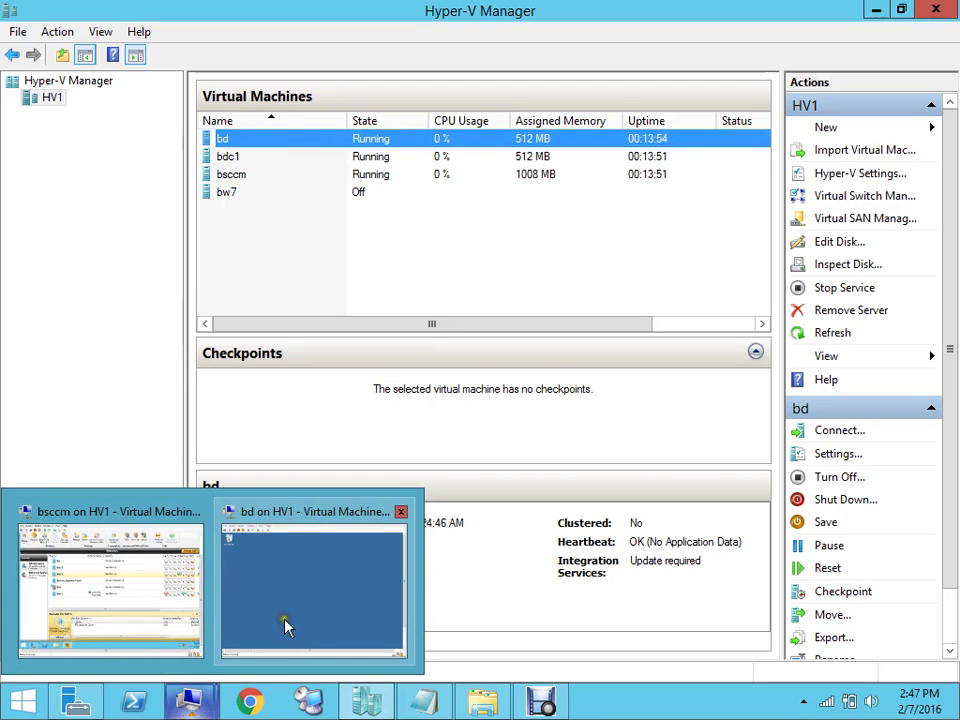
{"action": "left_click", "coordinate": [285, 626]}
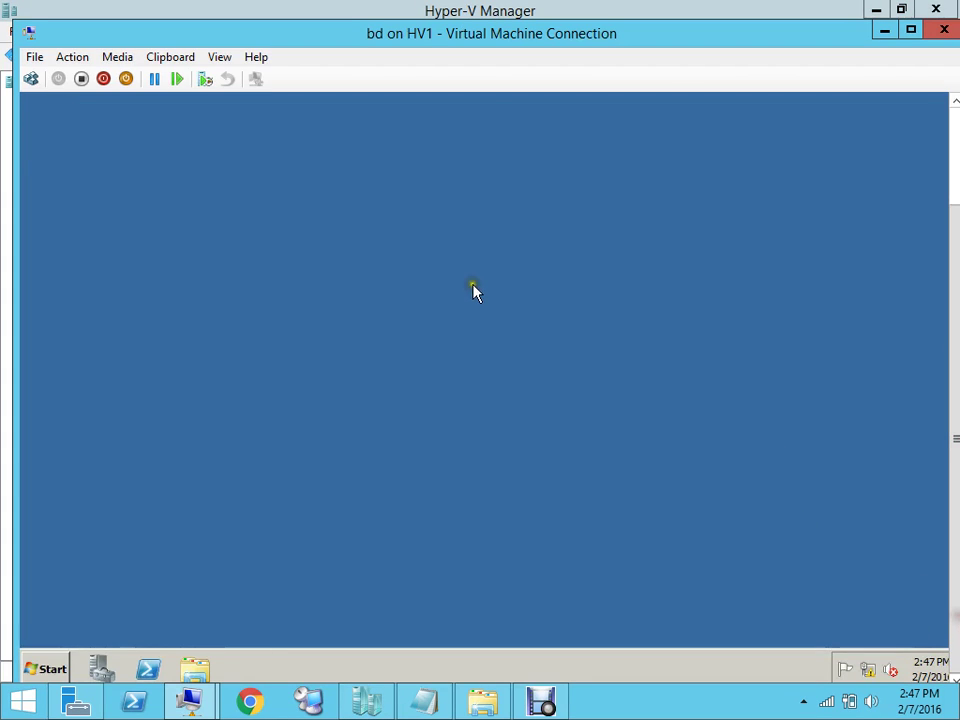
{"action": "left_click", "coordinate": [45, 668]}
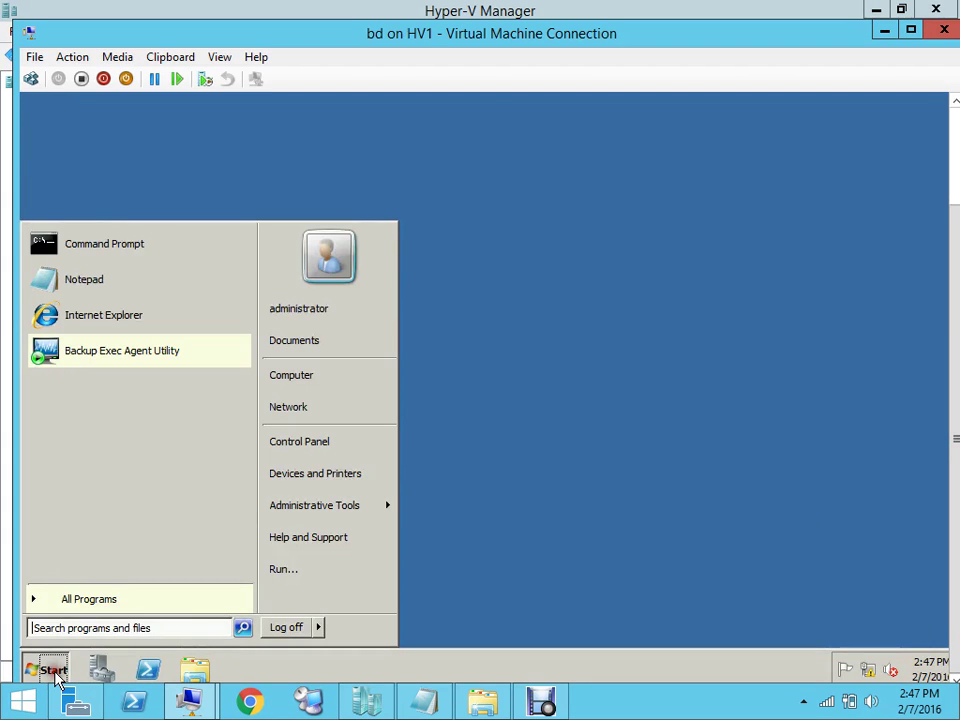
{"action": "left_click", "coordinate": [198, 258]}
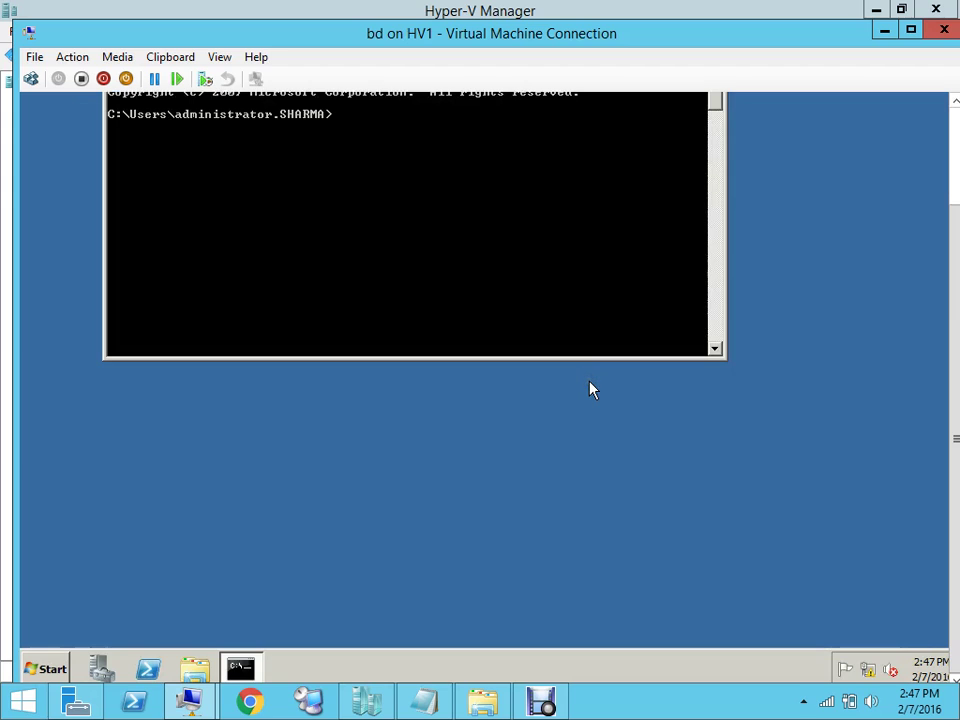
{"action": "type", "text": "ipconfig"}
{"action": "key", "text": "Return"}
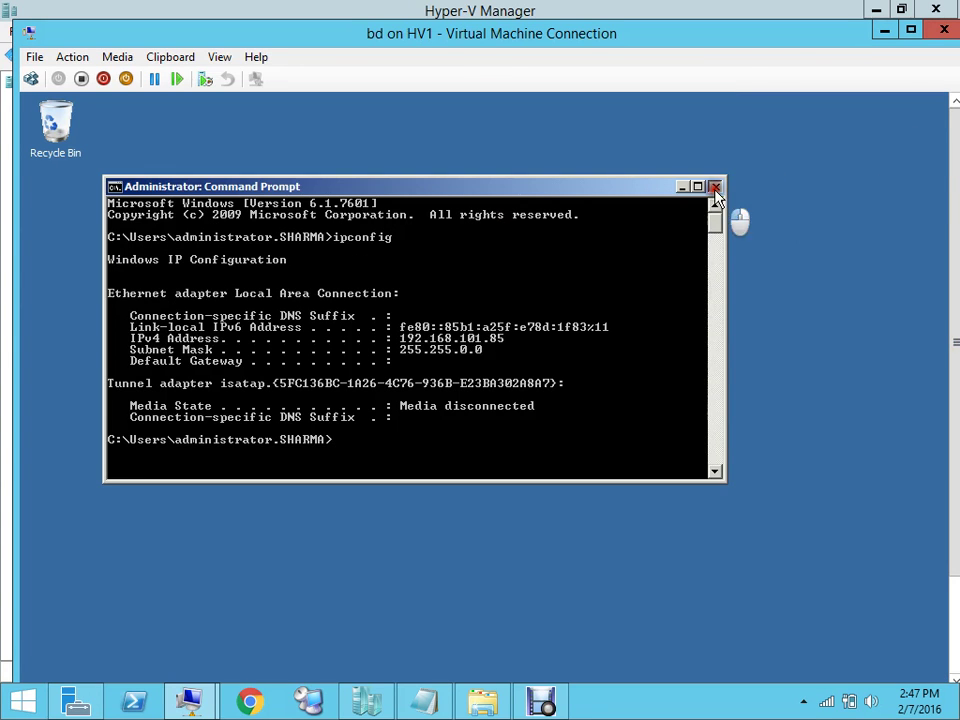
{"action": "left_click", "coordinate": [714, 188]}
{"action": "mouse_move", "coordinate": [190, 706]}
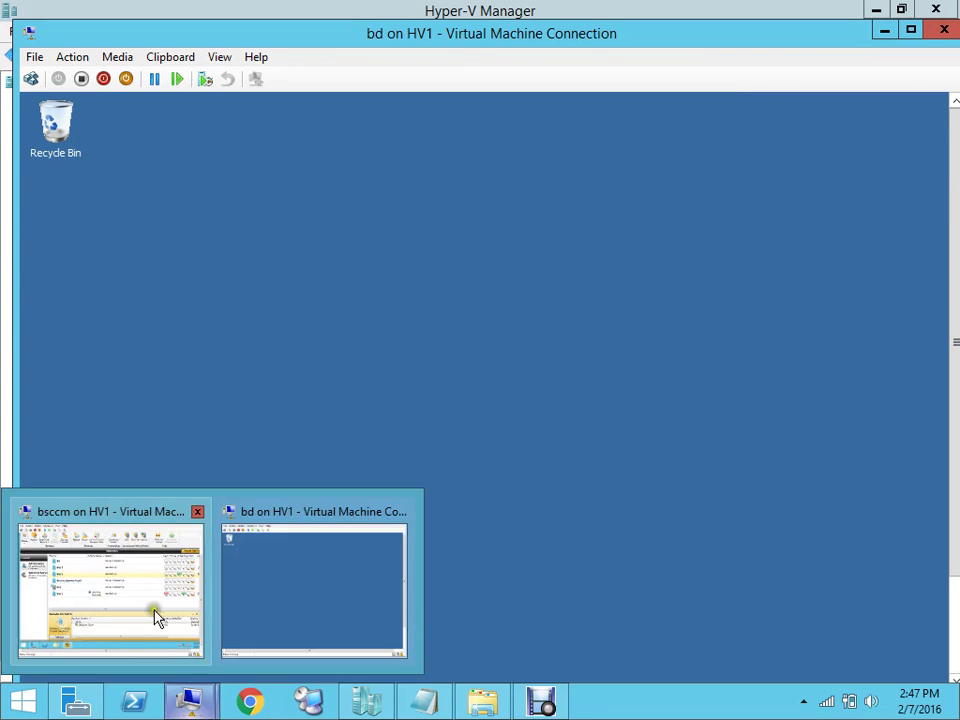
On the bsccm VM, show Backup Exec's Backup and Restore servers list and select server bd
{"action": "left_click", "coordinate": [178, 634]}
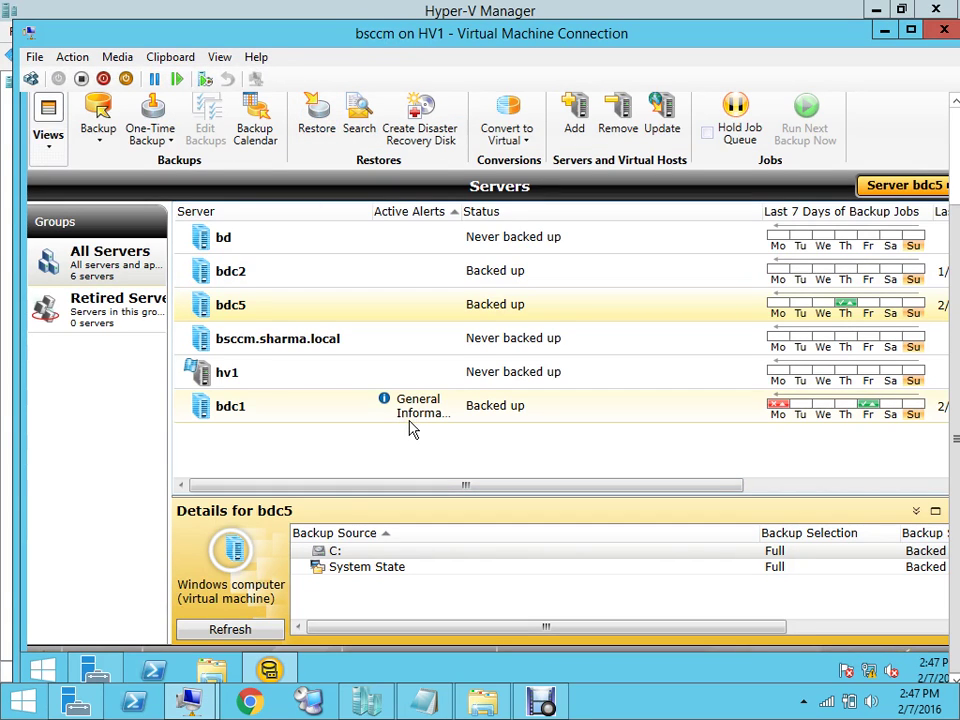
{"action": "left_click", "coordinate": [247, 238]}
{"action": "left_click_drag", "start_coordinate": [956, 128], "coordinate": [956, 100]}
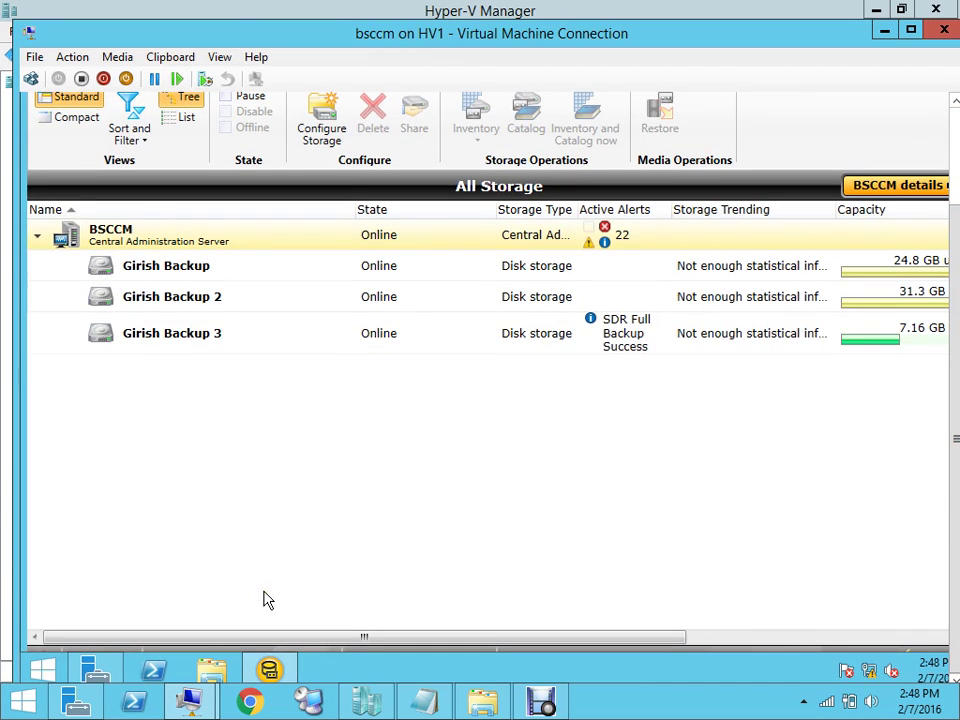
{"action": "mouse_move", "coordinate": [75, 700]}
{"action": "left_click", "coordinate": [955, 143]}
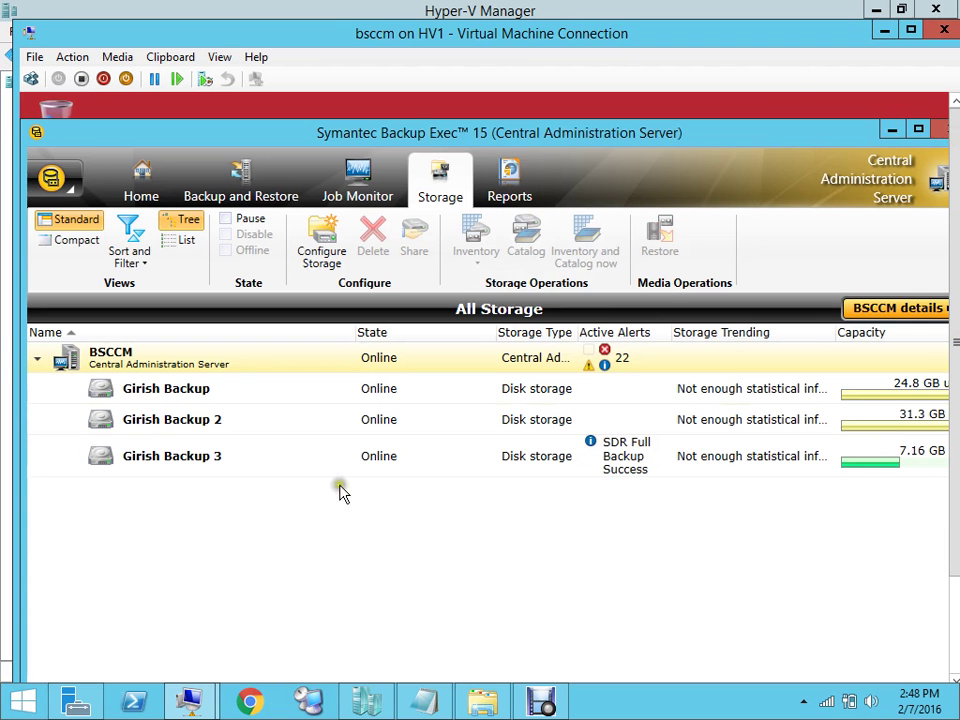
{"action": "left_click", "coordinate": [252, 148]}
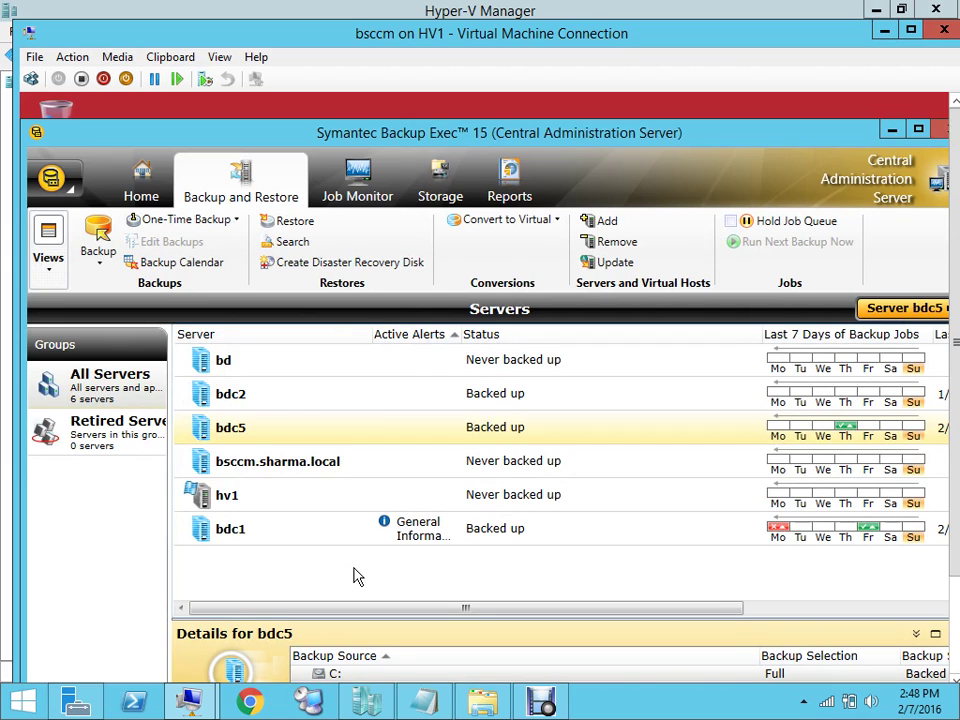
{"action": "left_click", "coordinate": [276, 370]}
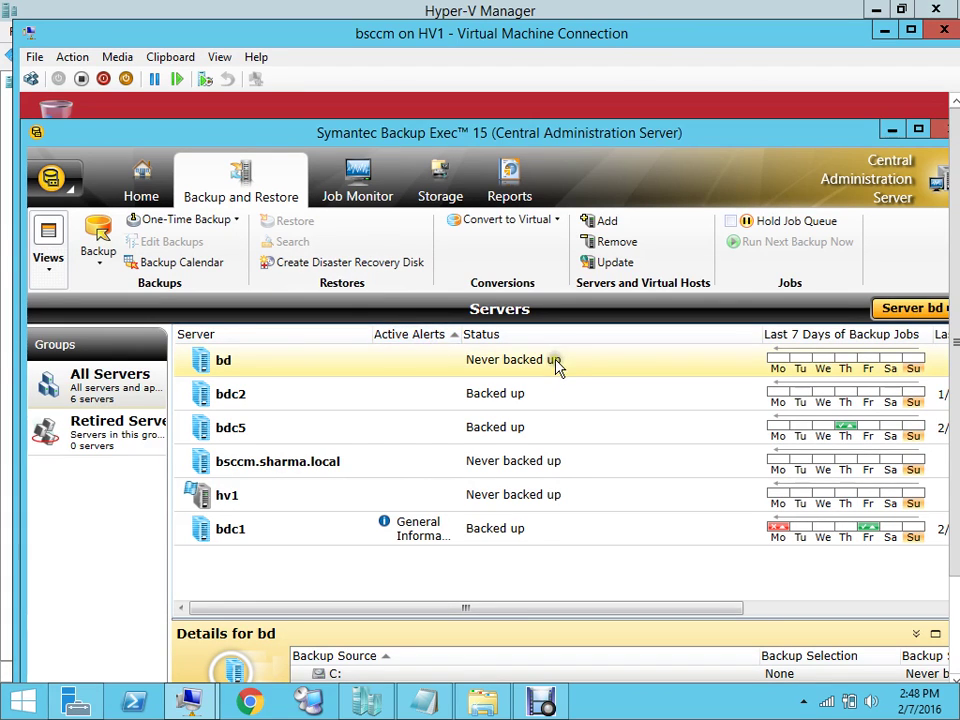
Start a Back Up to Disk and Simultaneously Convert to Virtual Machine job for bd
{"action": "right_click", "coordinate": [407, 374]}
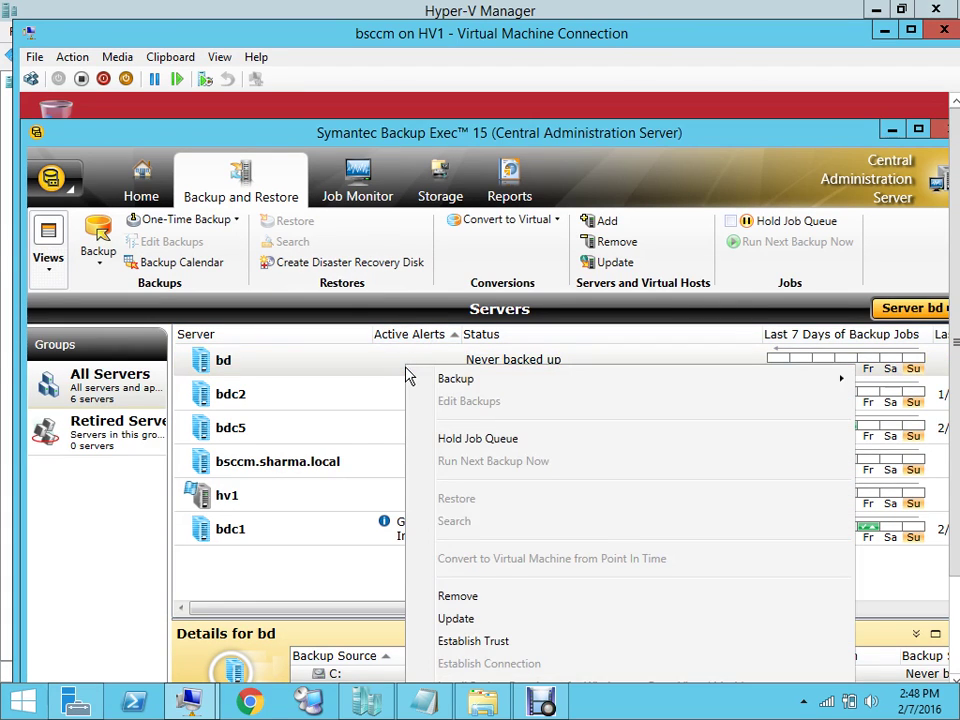
{"action": "mouse_move", "coordinate": [442, 386]}
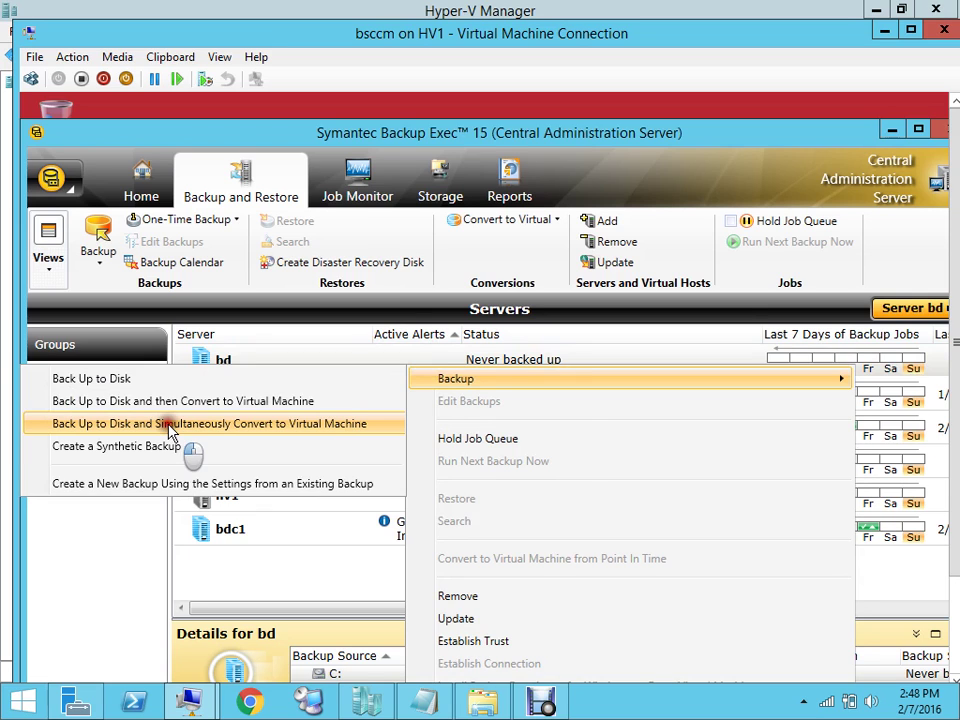
{"action": "left_click", "coordinate": [169, 427]}
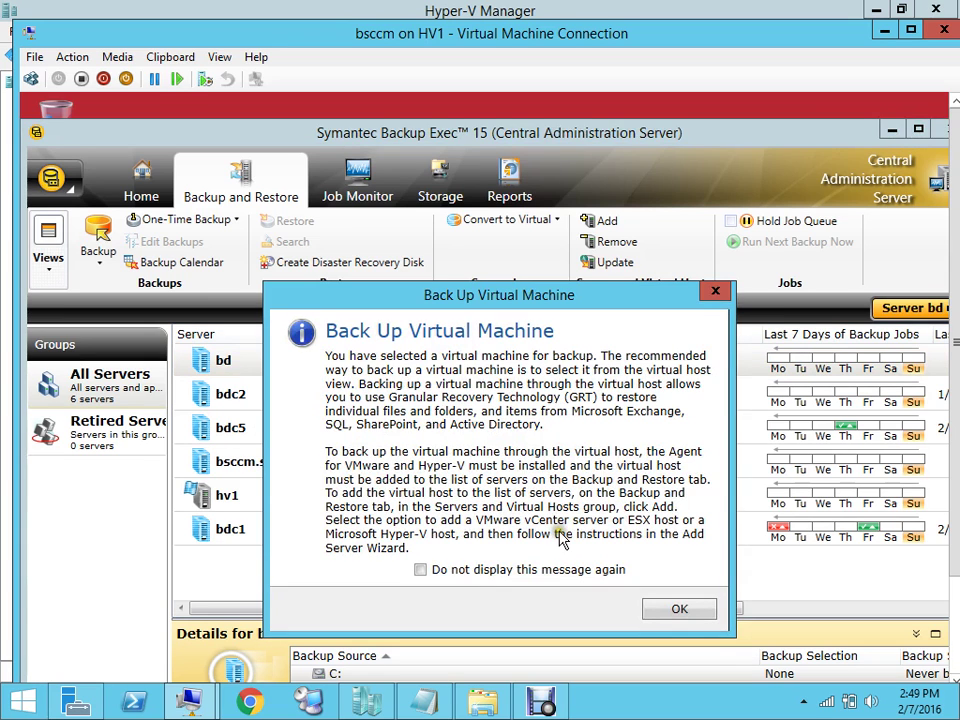
Dismiss the virtual machine notice and bring up bd Backup 00015's Test/Edit Credentials window
{"action": "left_click", "coordinate": [657, 614]}
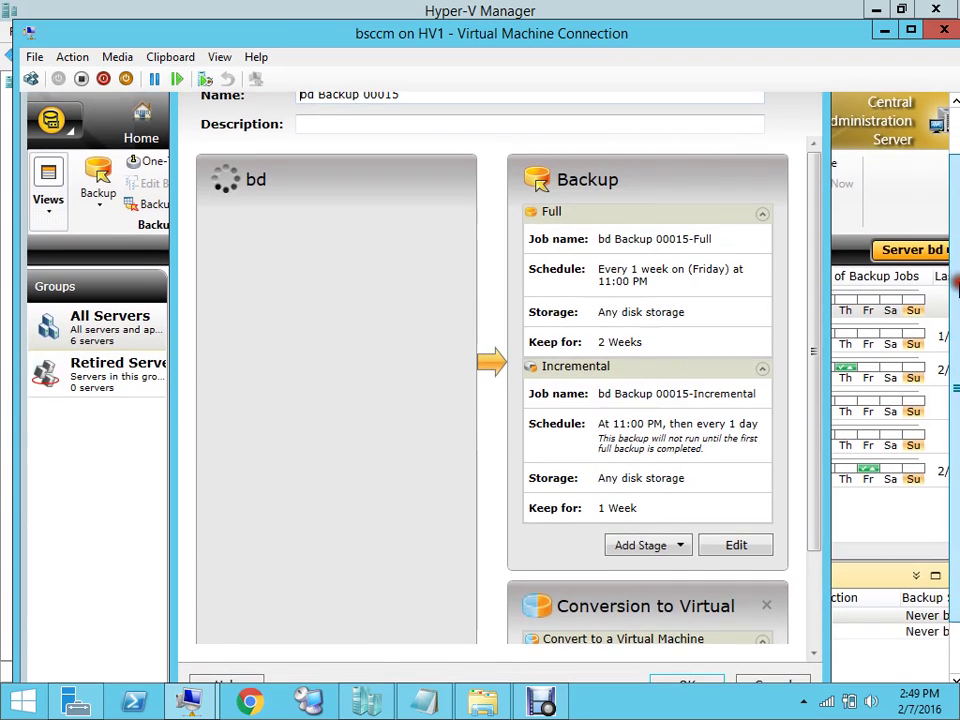
{"action": "left_click_drag", "start_coordinate": [958, 285], "coordinate": [957, 380]}
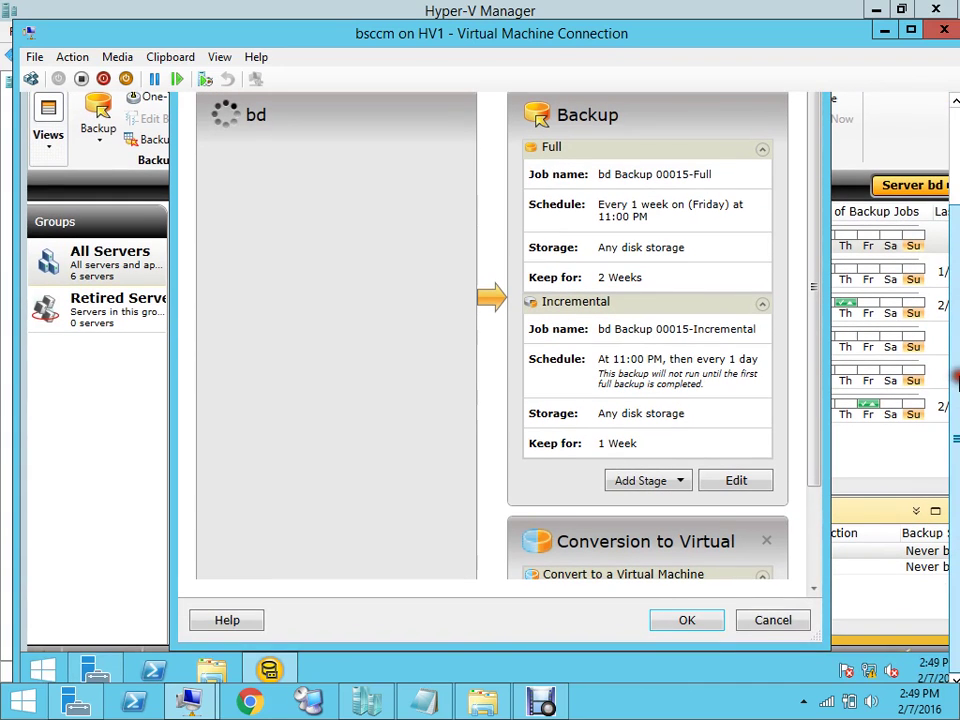
{"action": "left_click_drag", "start_coordinate": [814, 316], "coordinate": [810, 218]}
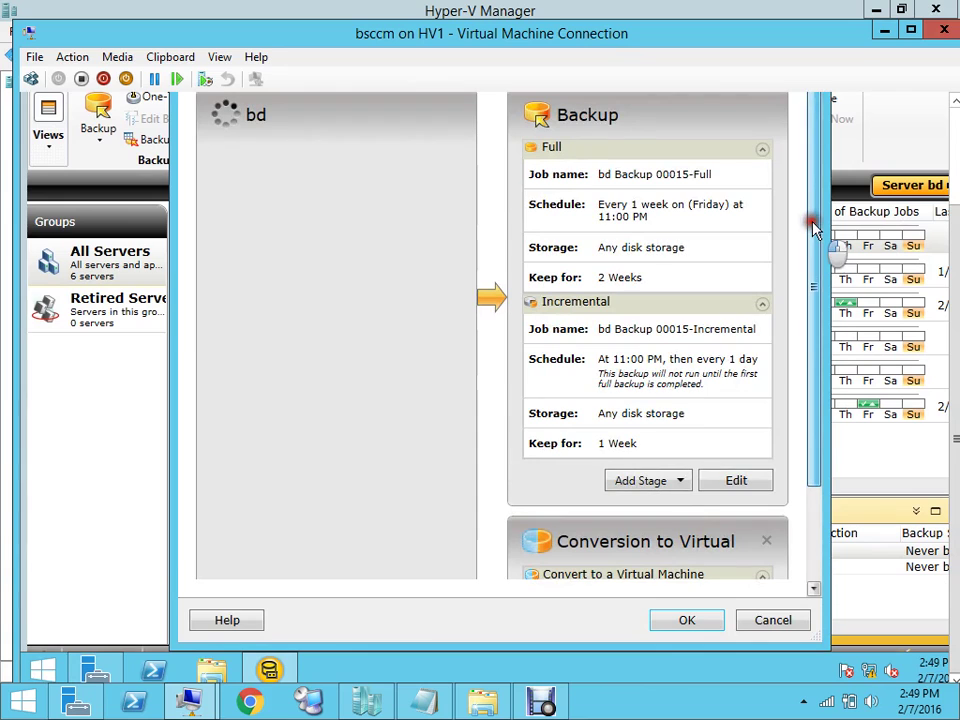
{"action": "left_click", "coordinate": [911, 30]}
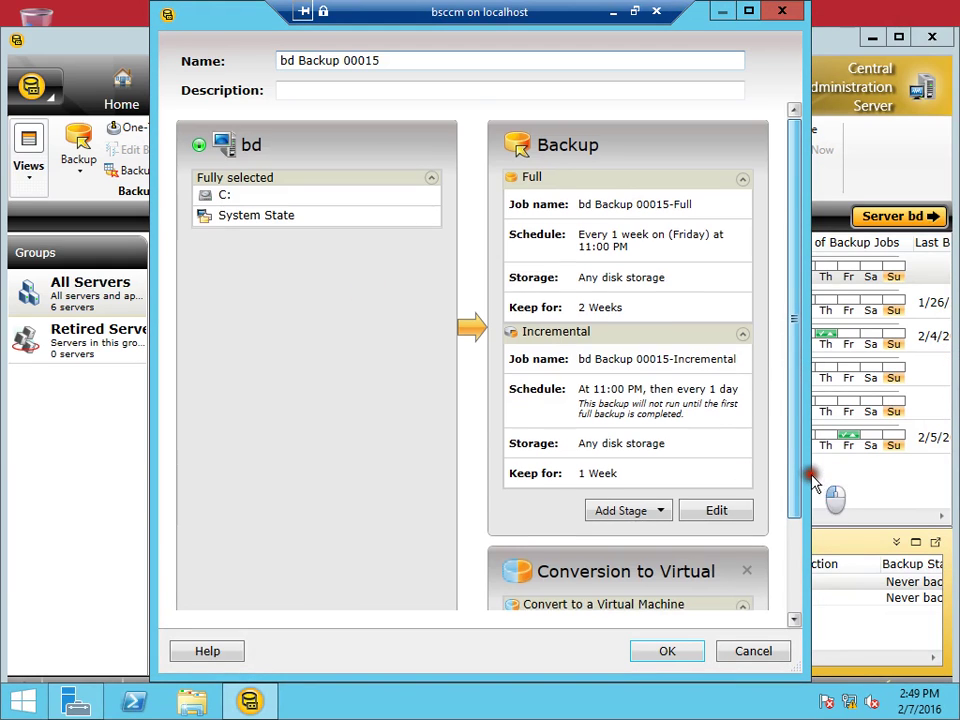
{"action": "scroll", "coordinate": [793, 520], "scroll_direction": "down", "scroll_amount": 3}
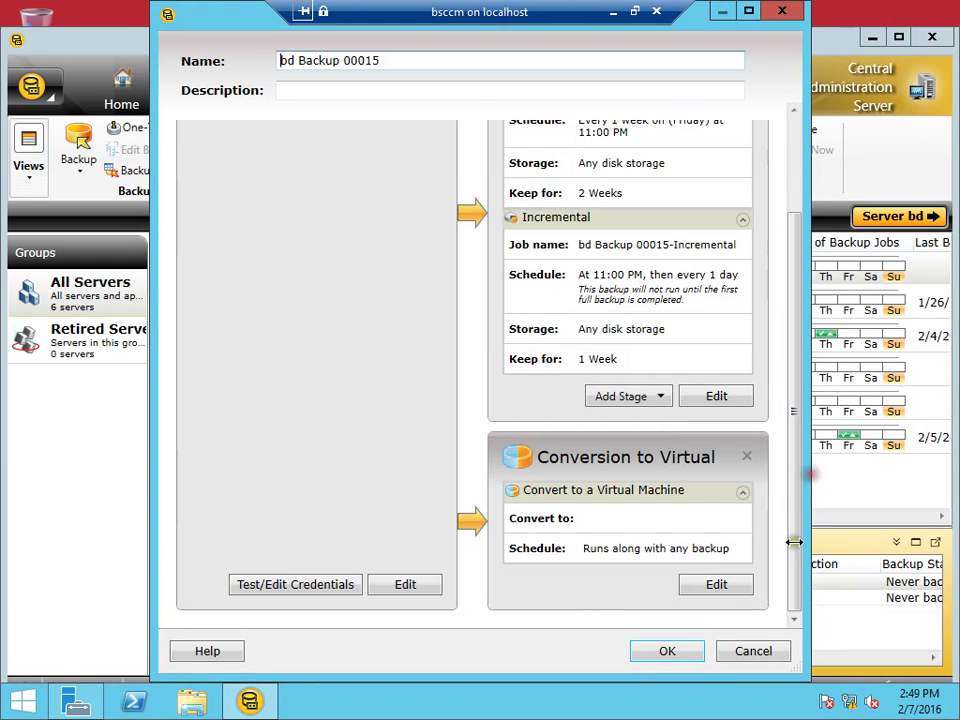
{"action": "left_click", "coordinate": [338, 595]}
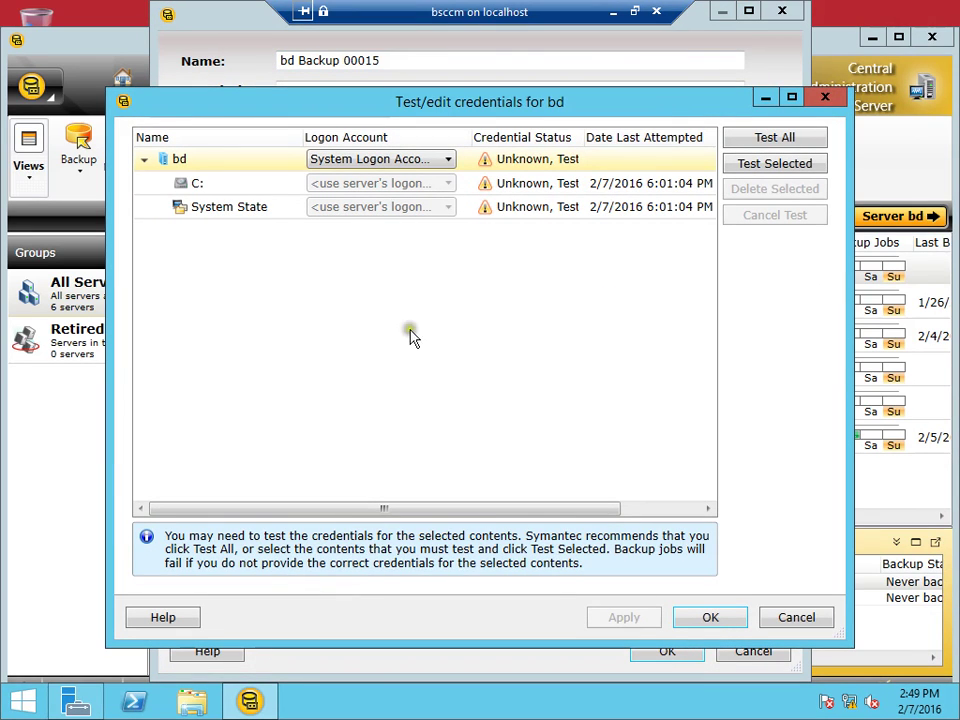
Test all credentials for bd, C: and System State until each shows Success, then confirm
{"action": "left_click", "coordinate": [763, 141]}
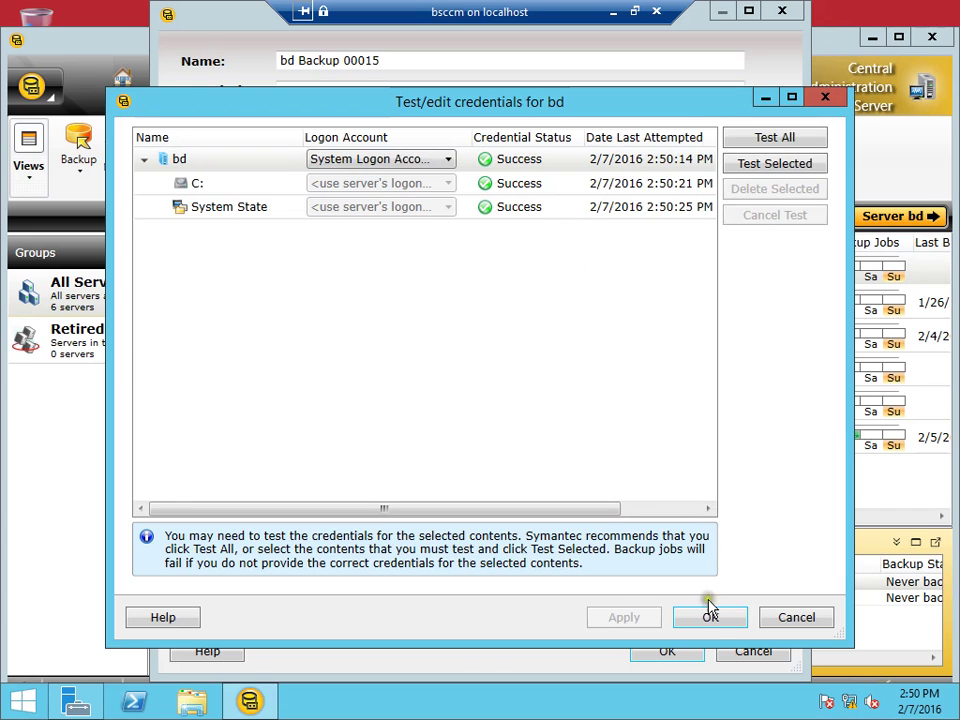
{"action": "left_click", "coordinate": [714, 628]}
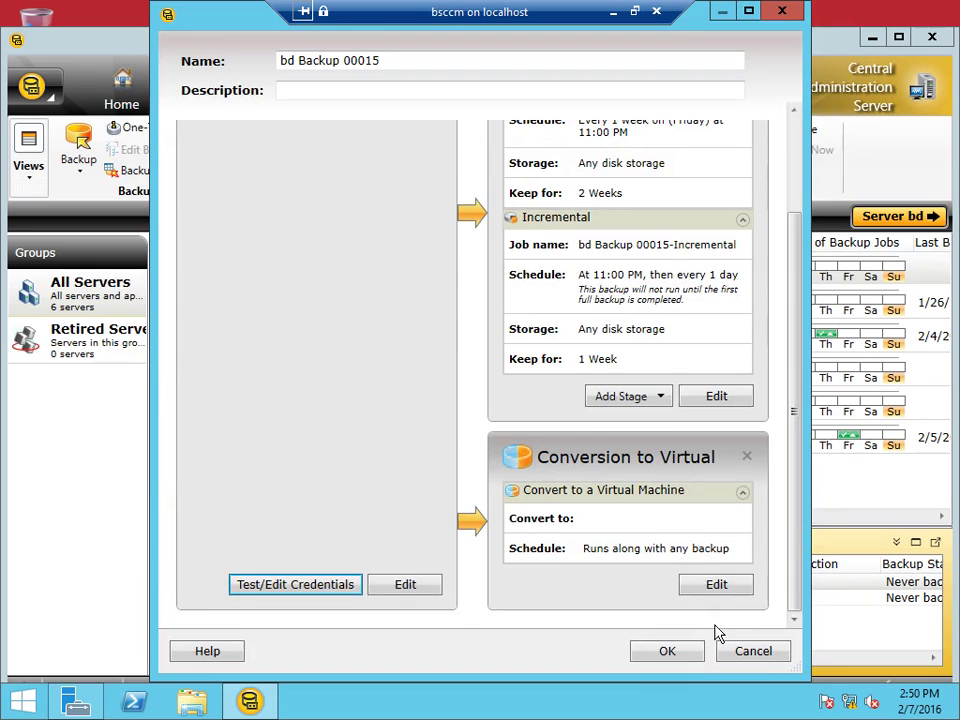
Open the backup stage settings of the bd Backup 00015 job
{"action": "left_click", "coordinate": [903, 192]}
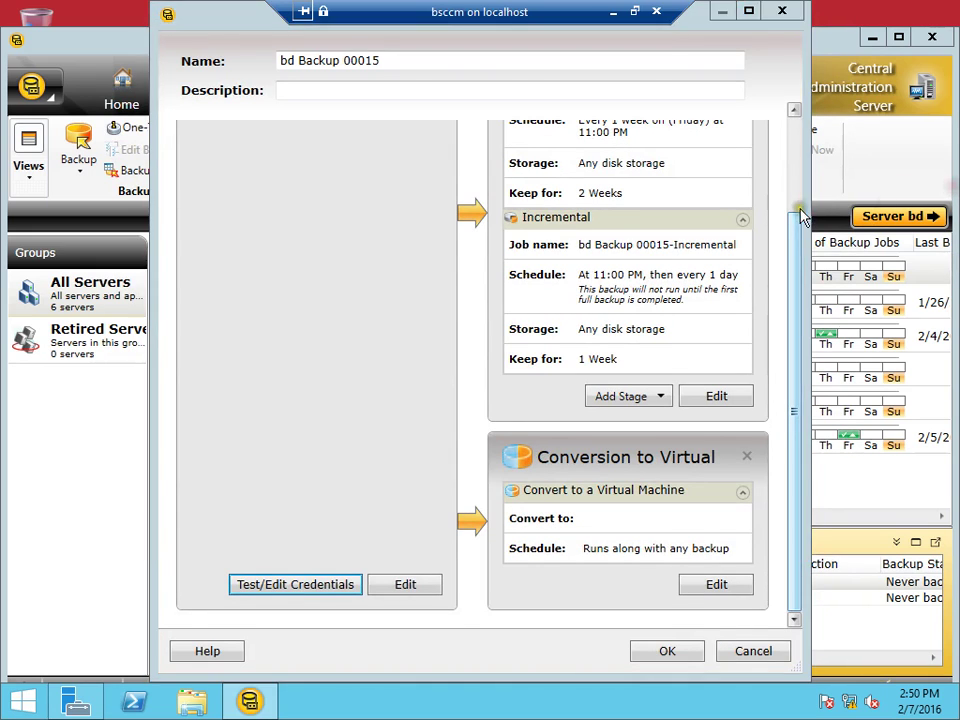
{"action": "left_click_drag", "start_coordinate": [793, 201], "coordinate": [797, 166]}
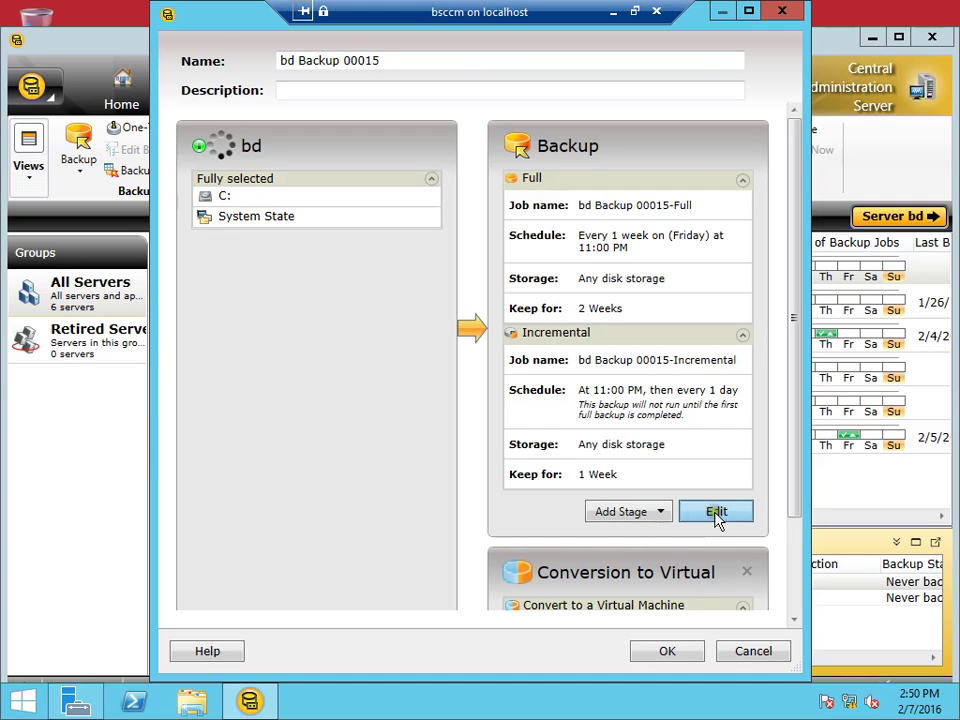
{"action": "left_click", "coordinate": [733, 513]}
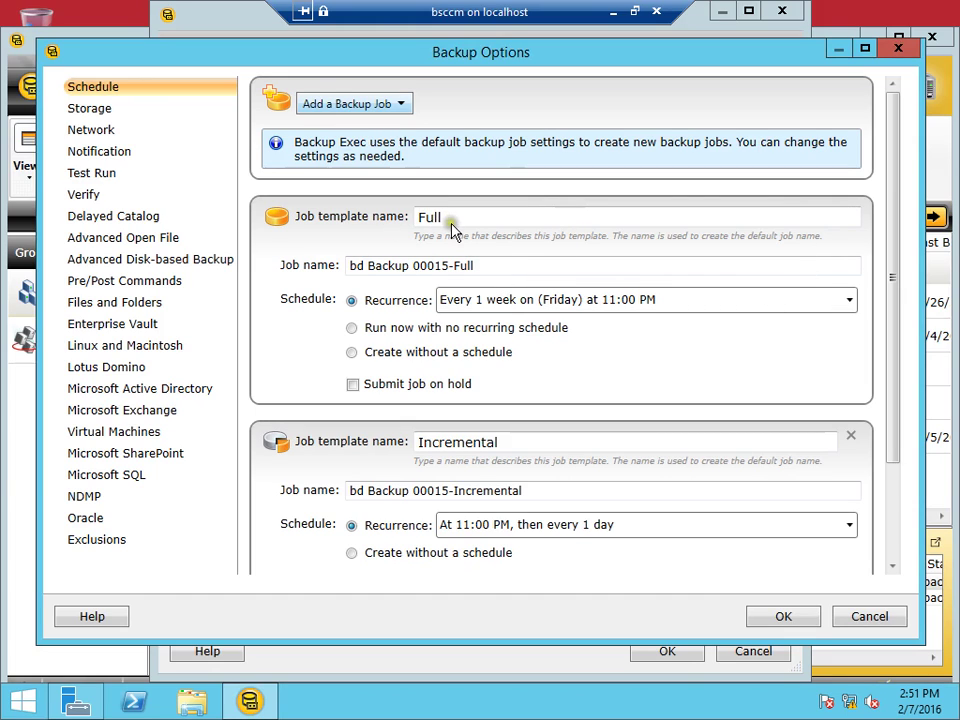
Rename the Full job 'full ack up for bd', run it now only, and delete the Incremental template
{"action": "left_click", "coordinate": [485, 268]}
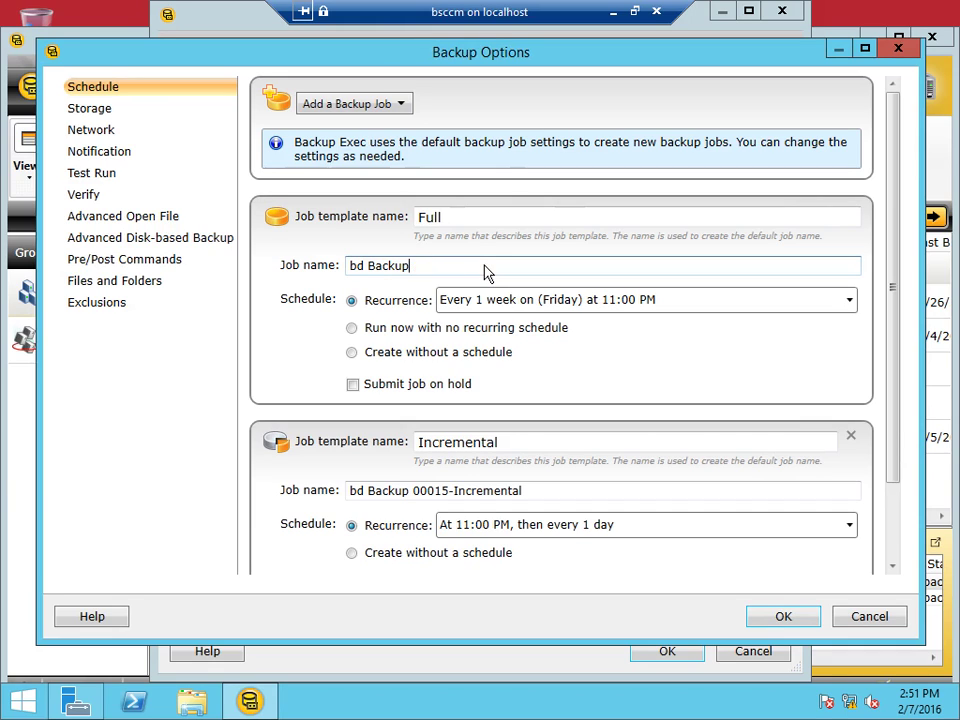
{"action": "key", "text": "BackSpace"}
{"action": "key", "text": "BackSpace"}
{"action": "key", "text": "BackSpace"}
{"action": "key", "text": "BackSpace"}
{"action": "key", "text": "BackSpace"}
{"action": "key", "text": "BackSpace"}
{"action": "key", "text": "BackSpace"}
{"action": "key", "text": "BackSpace"}
{"action": "key", "text": "BackSpace"}
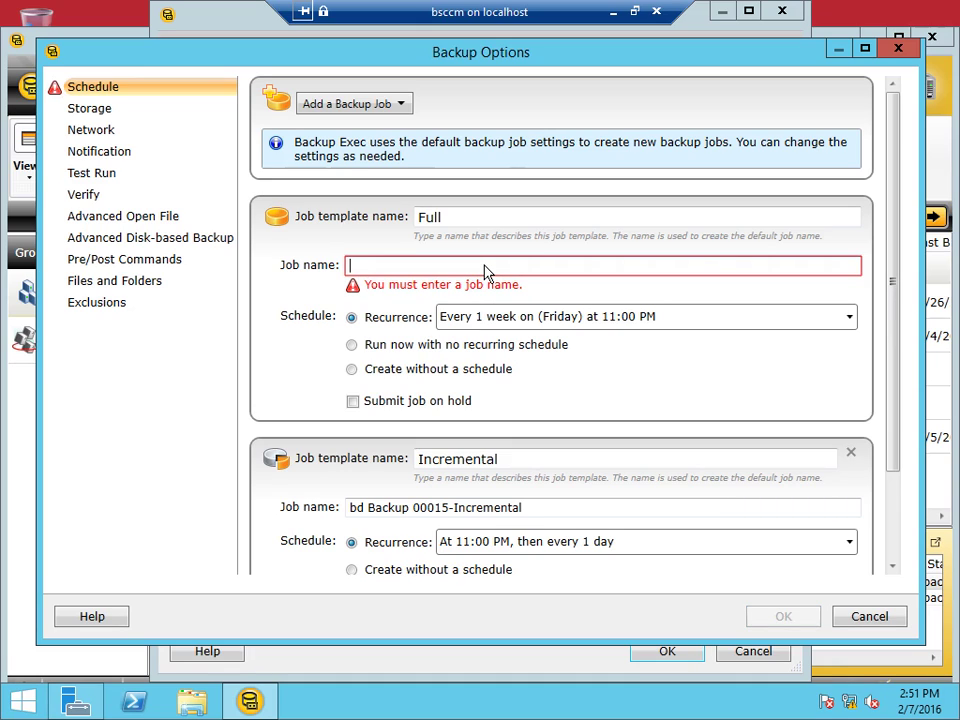
{"action": "type", "text": "full ac"}
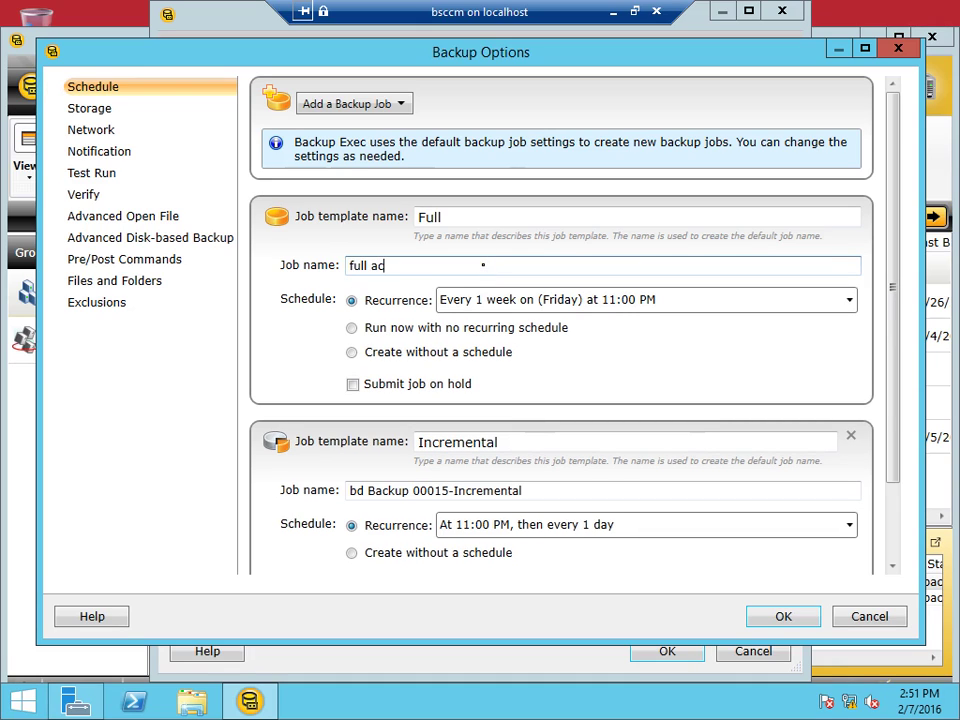
{"action": "type", "text": "k up for bd"}
{"action": "left_click", "coordinate": [352, 329]}
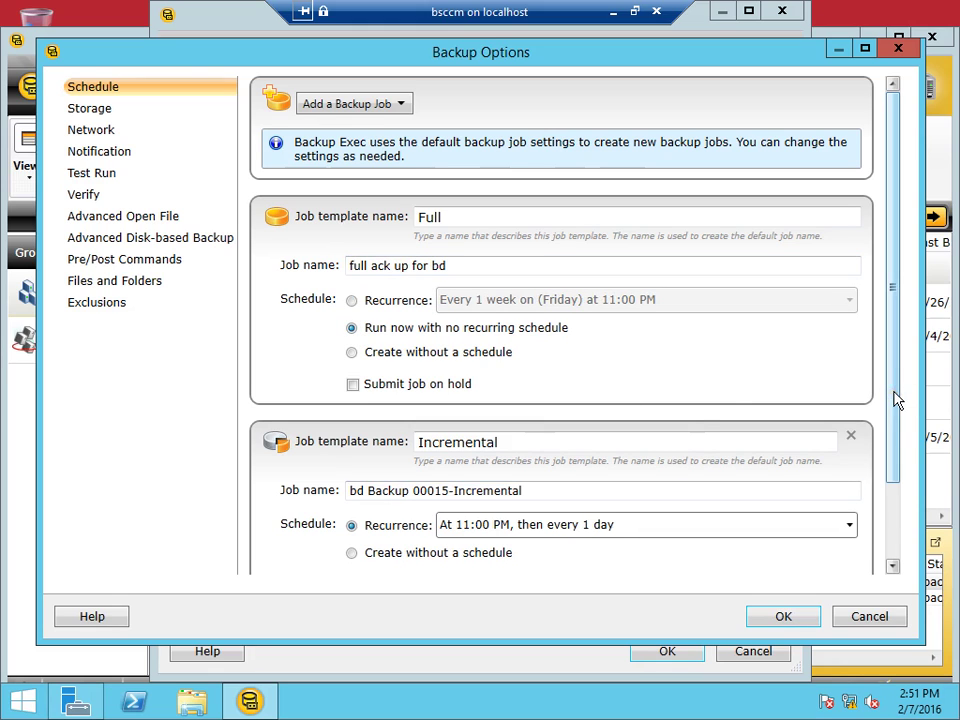
{"action": "scroll", "coordinate": [897, 410], "scroll_direction": "down", "scroll_amount": 1}
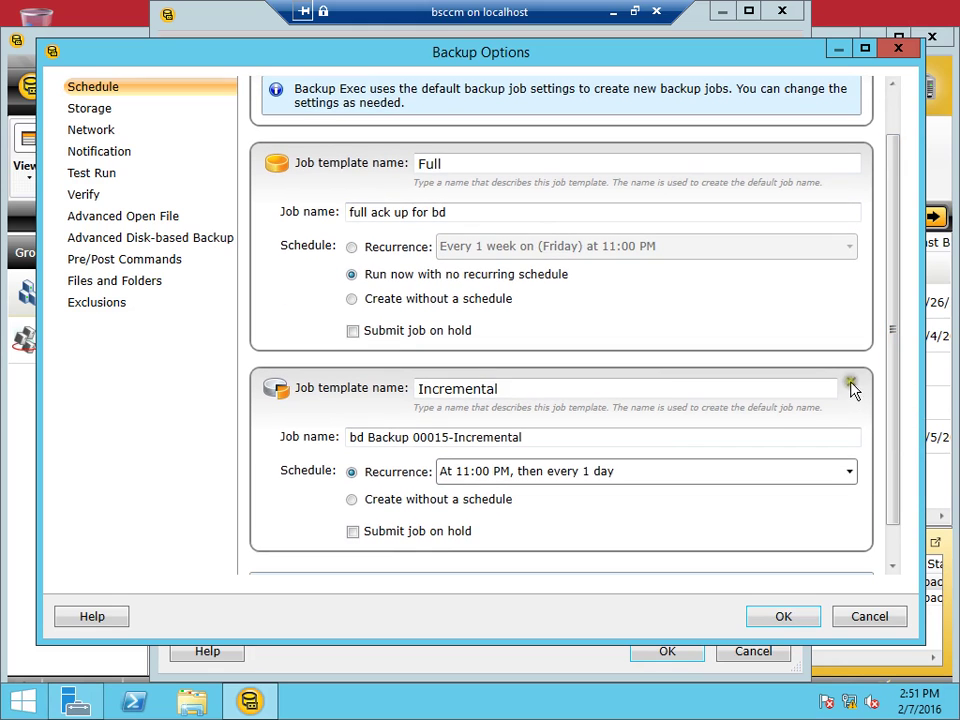
{"action": "left_click", "coordinate": [851, 384]}
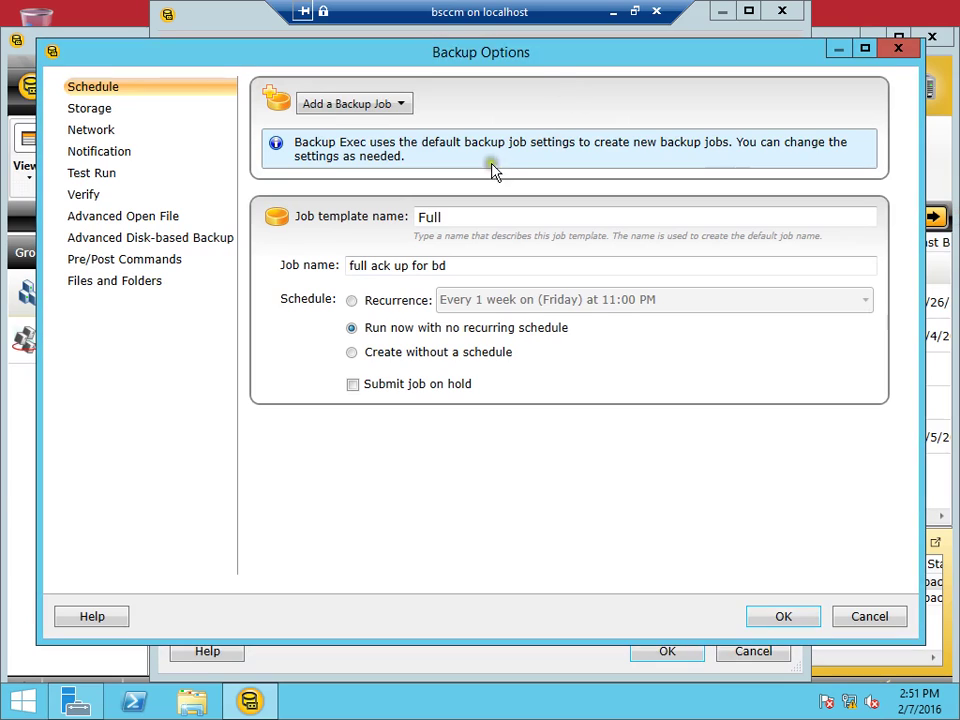
{"action": "left_click", "coordinate": [80, 109]}
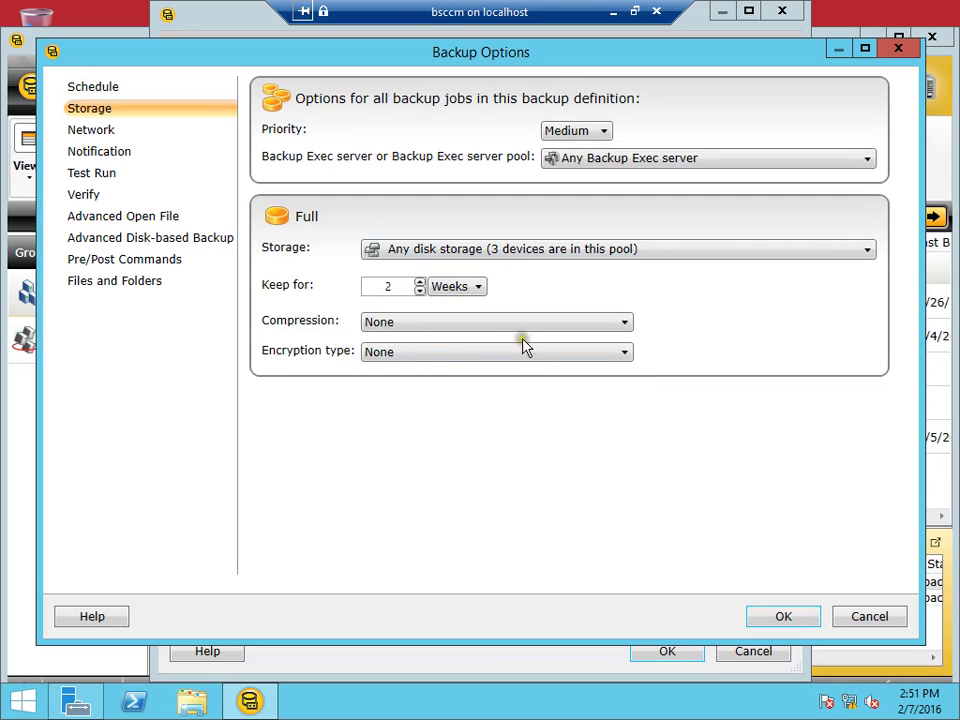
Store the Full backup on the disk with 22.8 GB free and keep it 1 week
{"action": "left_click", "coordinate": [870, 257]}
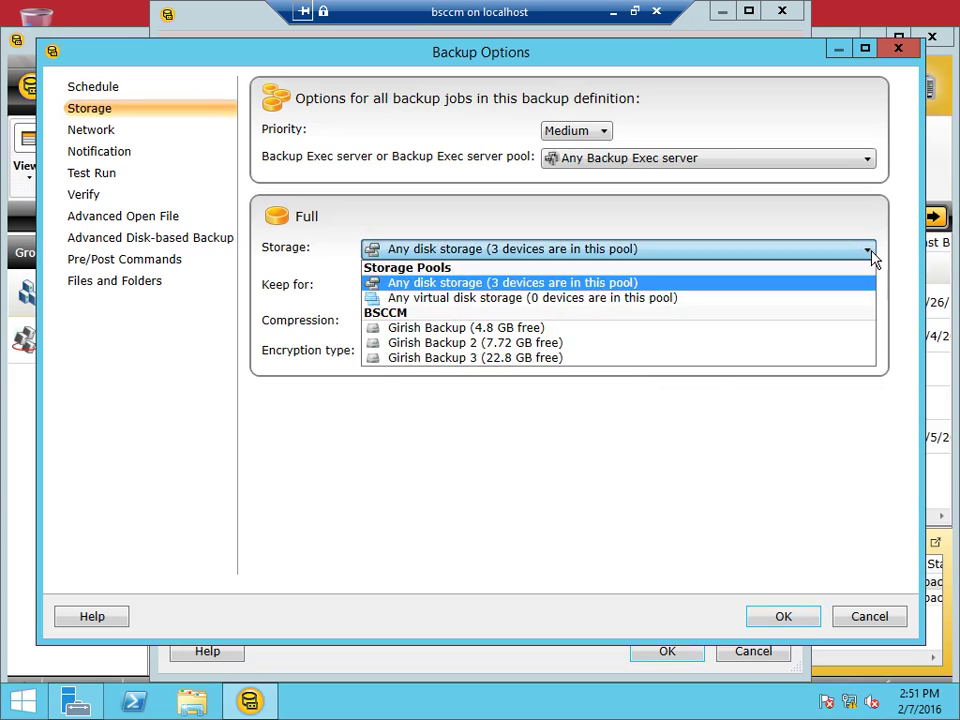
{"action": "left_click", "coordinate": [491, 362]}
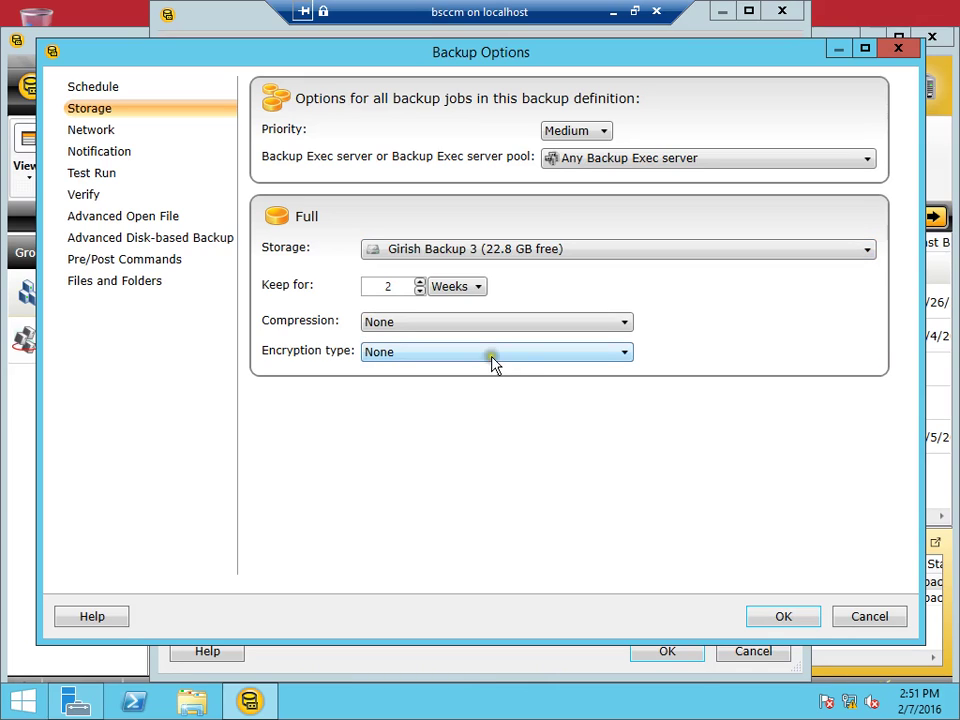
{"action": "left_click", "coordinate": [394, 287]}
{"action": "type", "text": "1"}
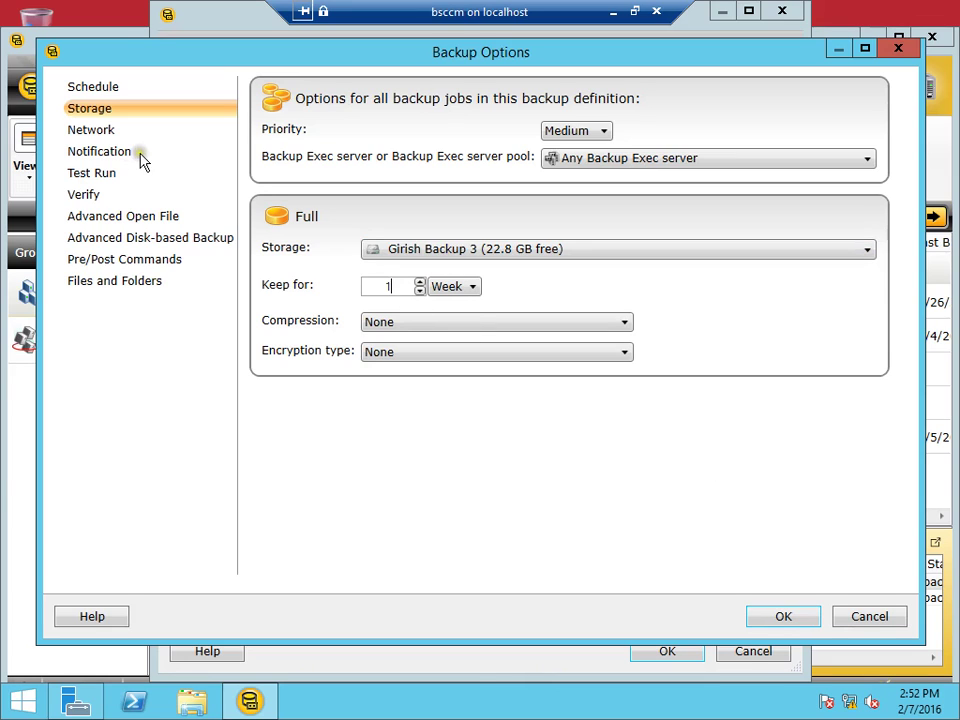
Review the Network, Notification and Files and Folders option pages
{"action": "left_click", "coordinate": [96, 132]}
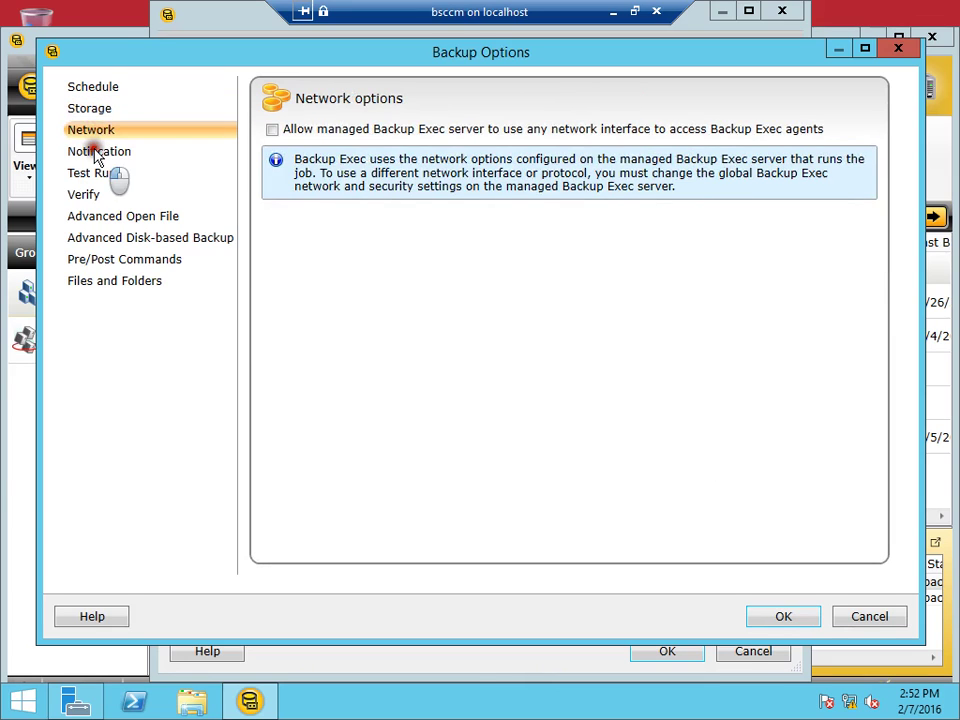
{"action": "left_click", "coordinate": [97, 155]}
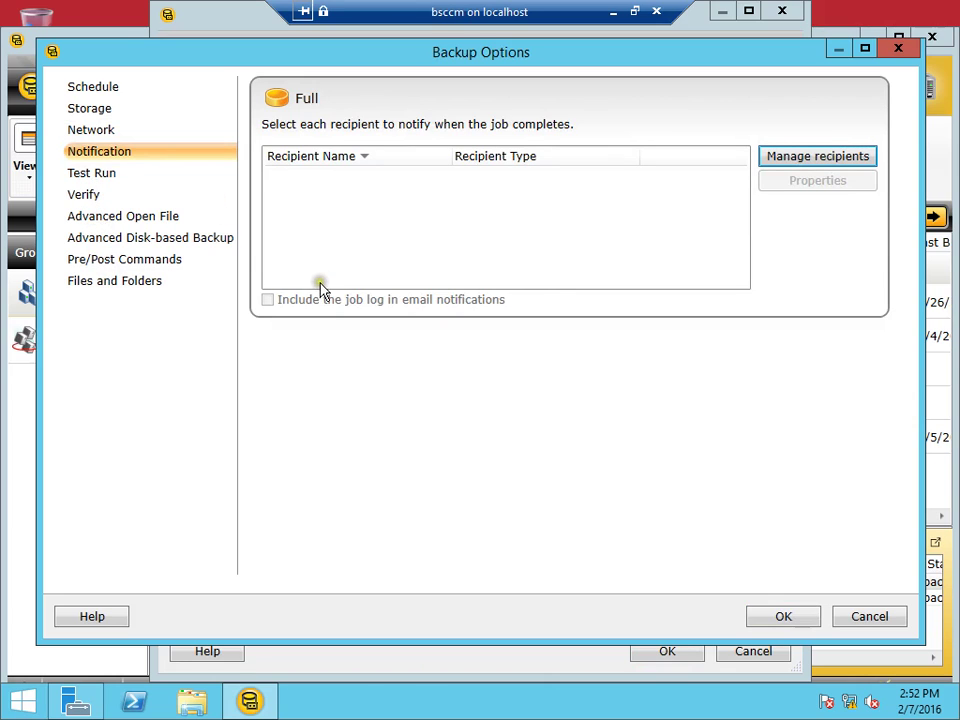
{"action": "left_click", "coordinate": [150, 283]}
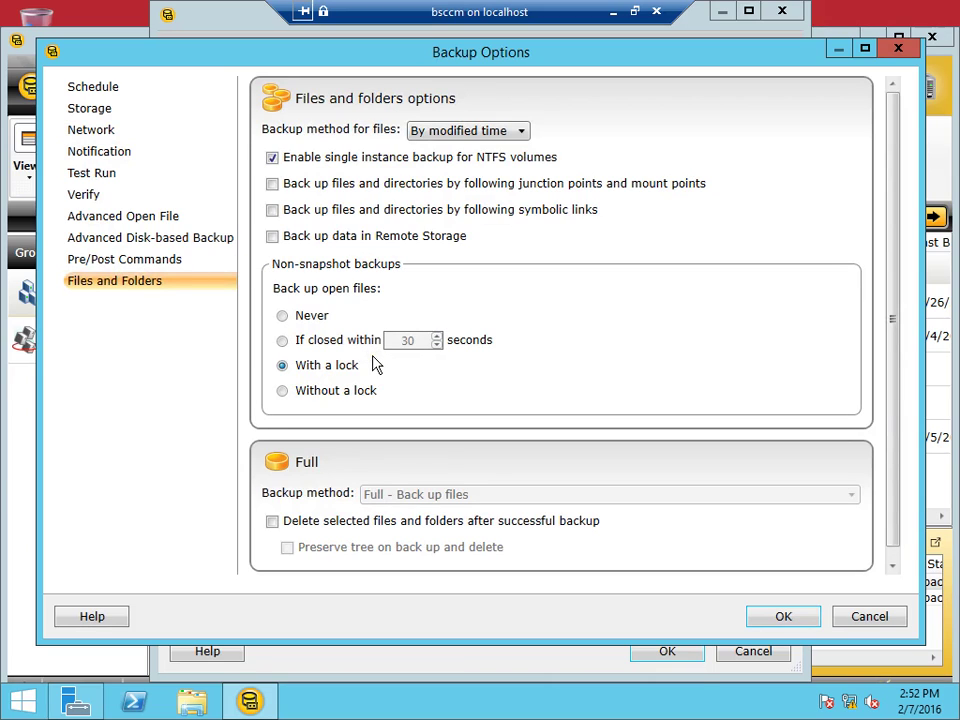
{"action": "mouse_move", "coordinate": [250, 700]}
Apply the Run Now / 1 Week backup options and start editing the Conversion to Virtual stage
{"action": "left_click", "coordinate": [780, 617]}
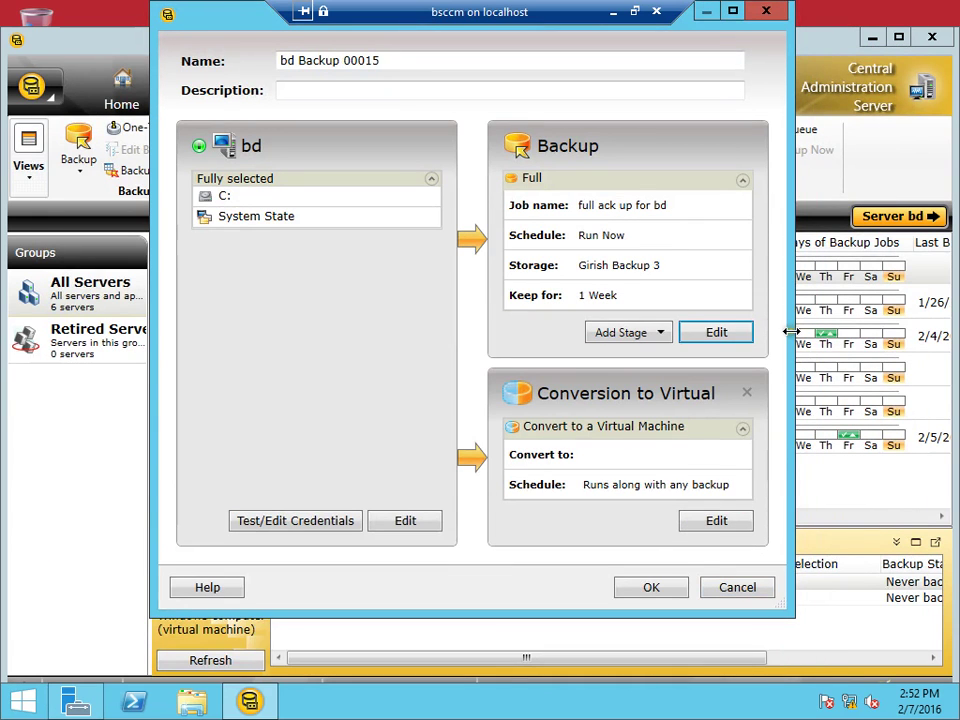
{"action": "left_click", "coordinate": [727, 524]}
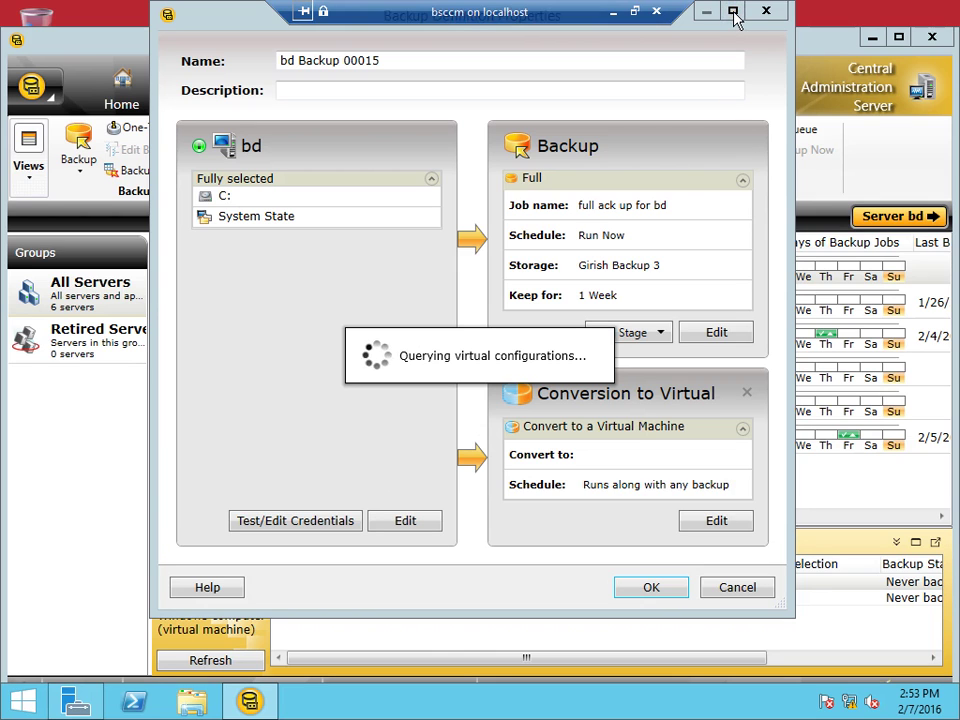
{"action": "left_click", "coordinate": [634, 14]}
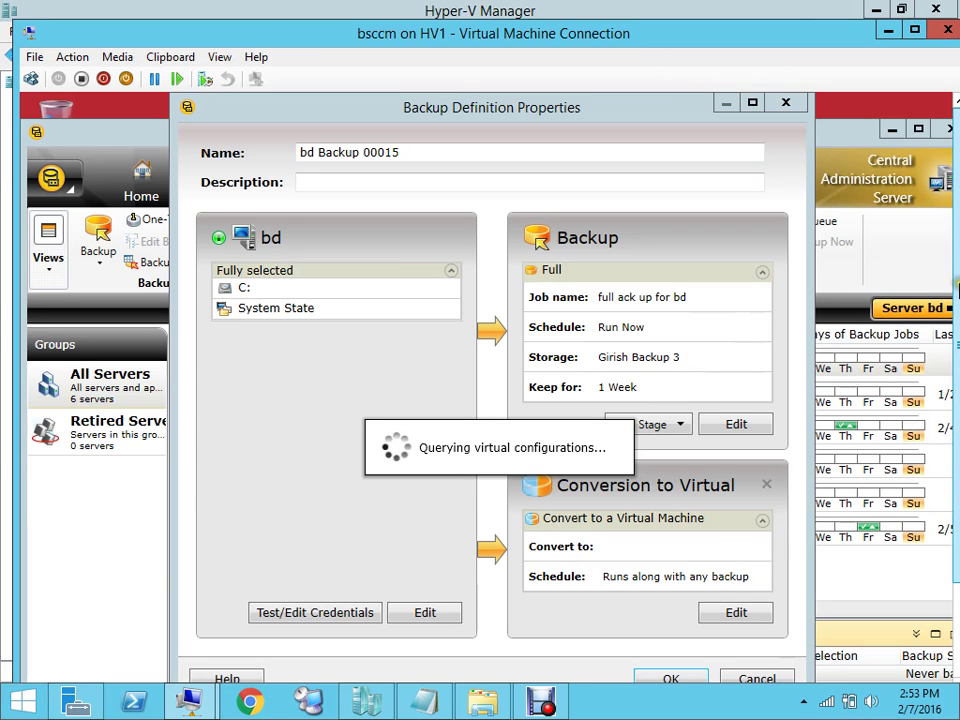
{"action": "left_click_drag", "start_coordinate": [957, 290], "coordinate": [950, 370]}
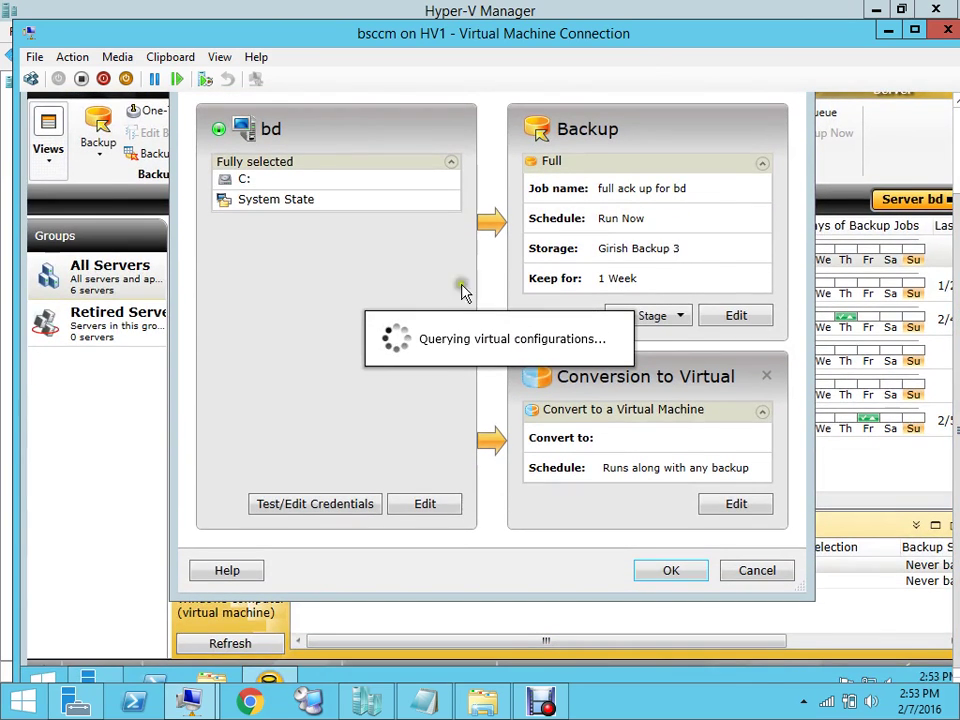
{"action": "mouse_move", "coordinate": [955, 370]}
{"action": "left_mouse_down"}
{"action": "mouse_move", "coordinate": [957, 213]}
{"action": "mouse_move", "coordinate": [956, 380]}
{"action": "left_mouse_up"}
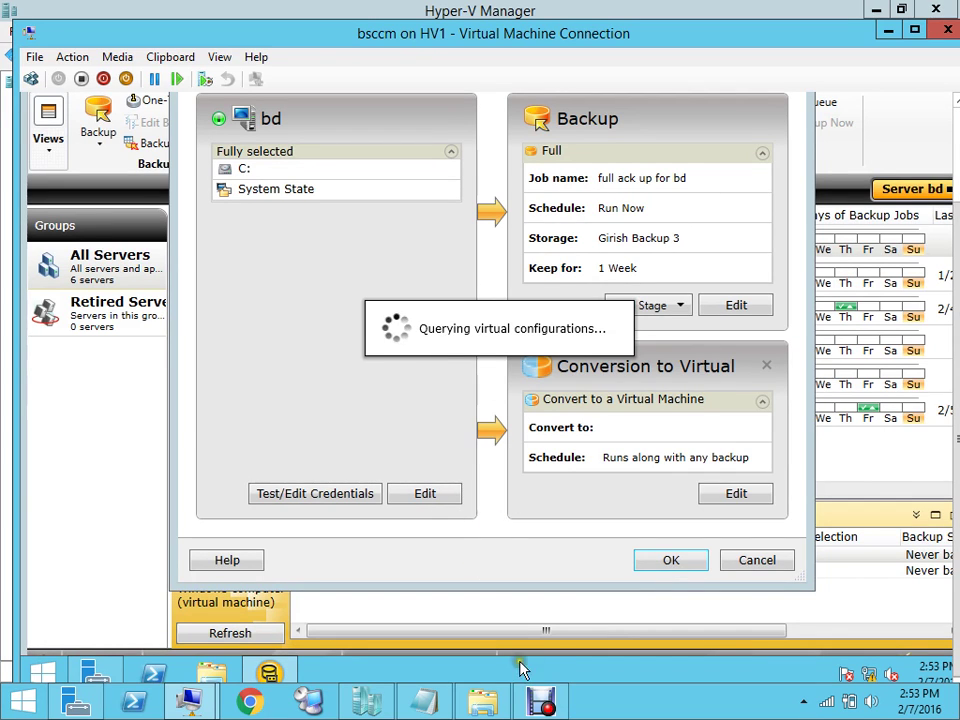
{"action": "mouse_move", "coordinate": [538, 707]}
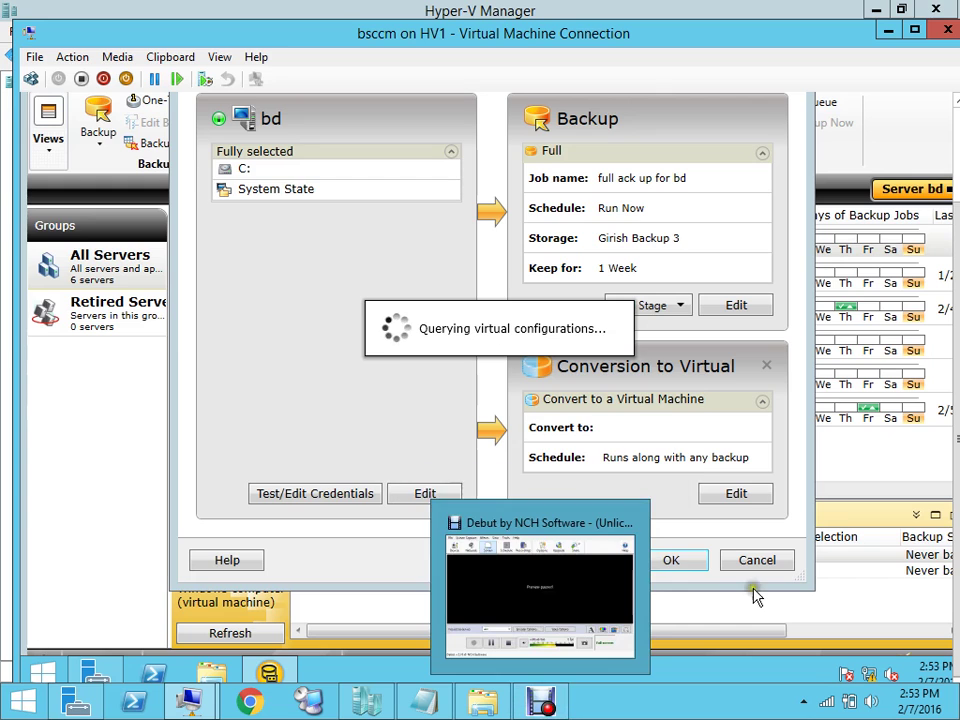
Convert VM-BD to Hyper-V on server hv1 and browse for its destination drive or path
{"action": "left_click", "coordinate": [538, 700]}
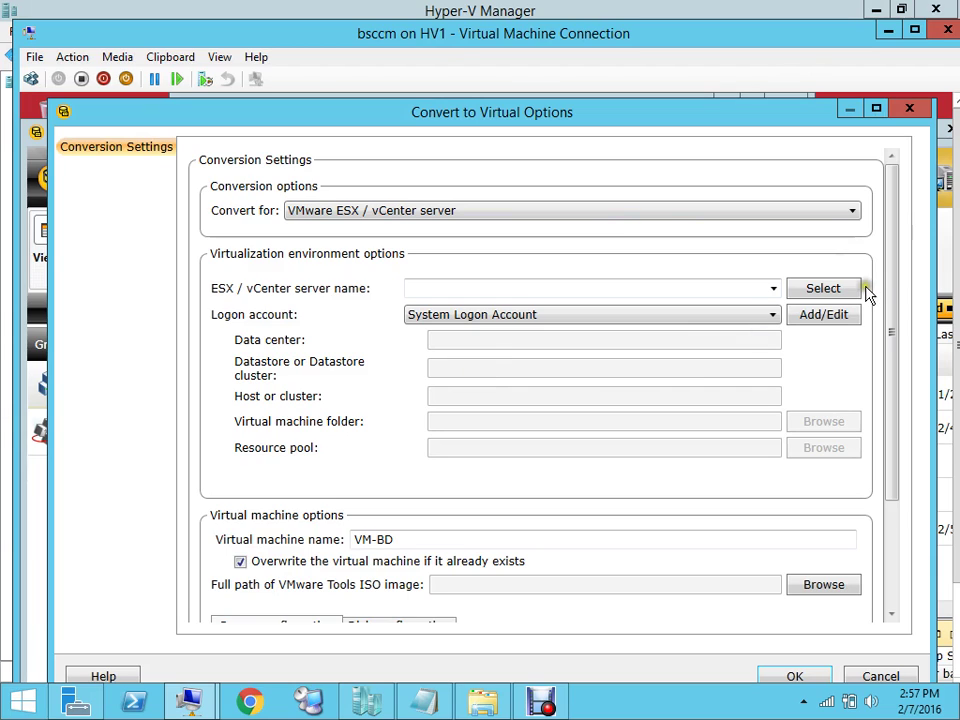
{"action": "left_click", "coordinate": [851, 216]}
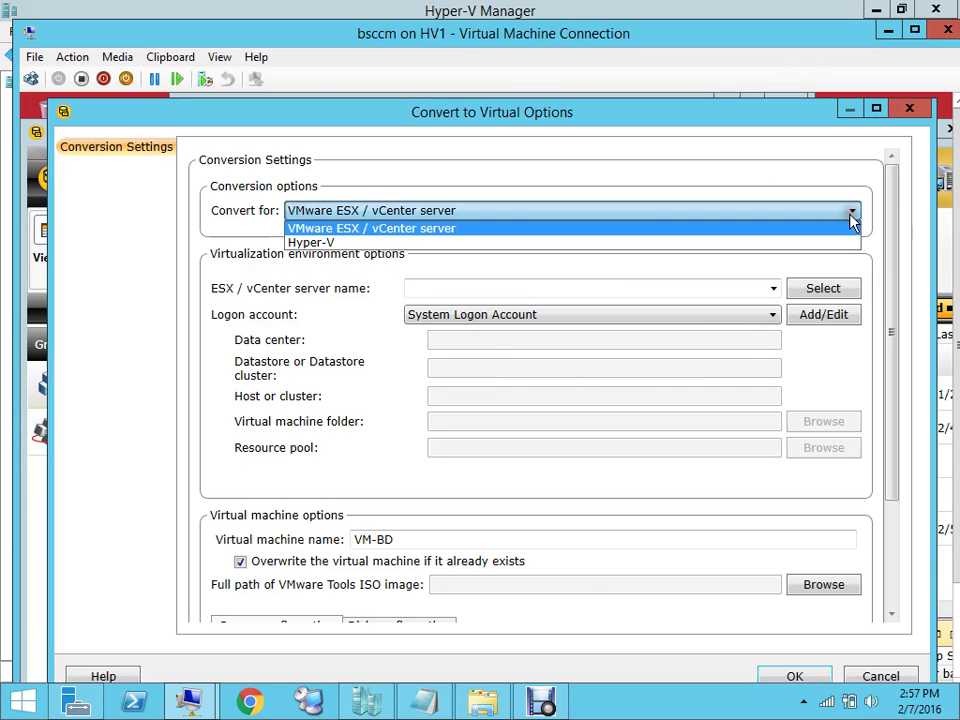
{"action": "left_click", "coordinate": [697, 250]}
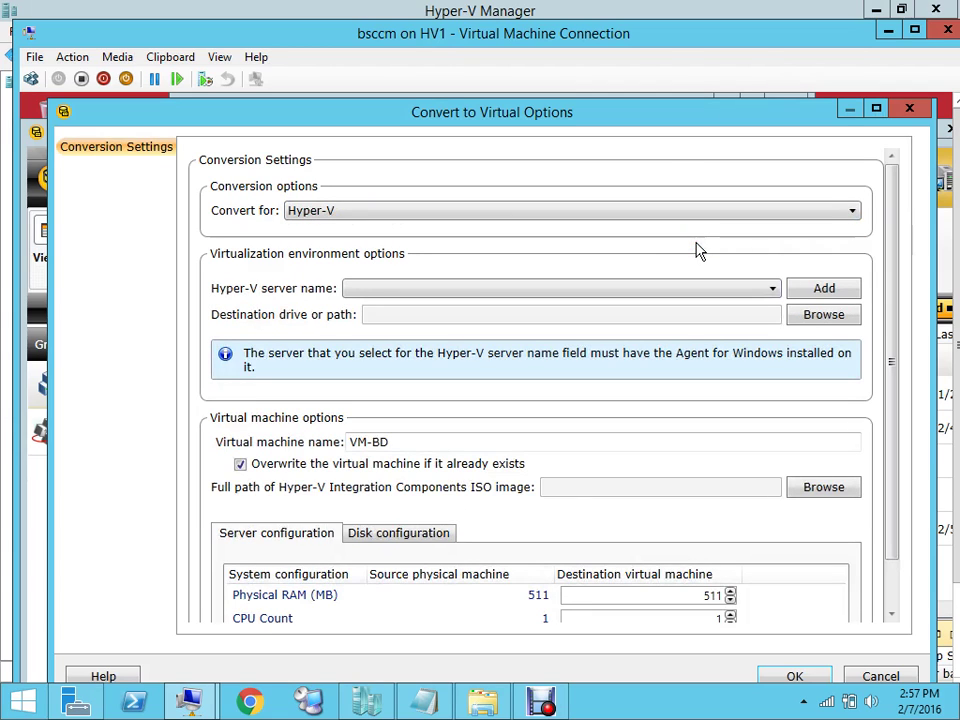
{"action": "left_click", "coordinate": [855, 218]}
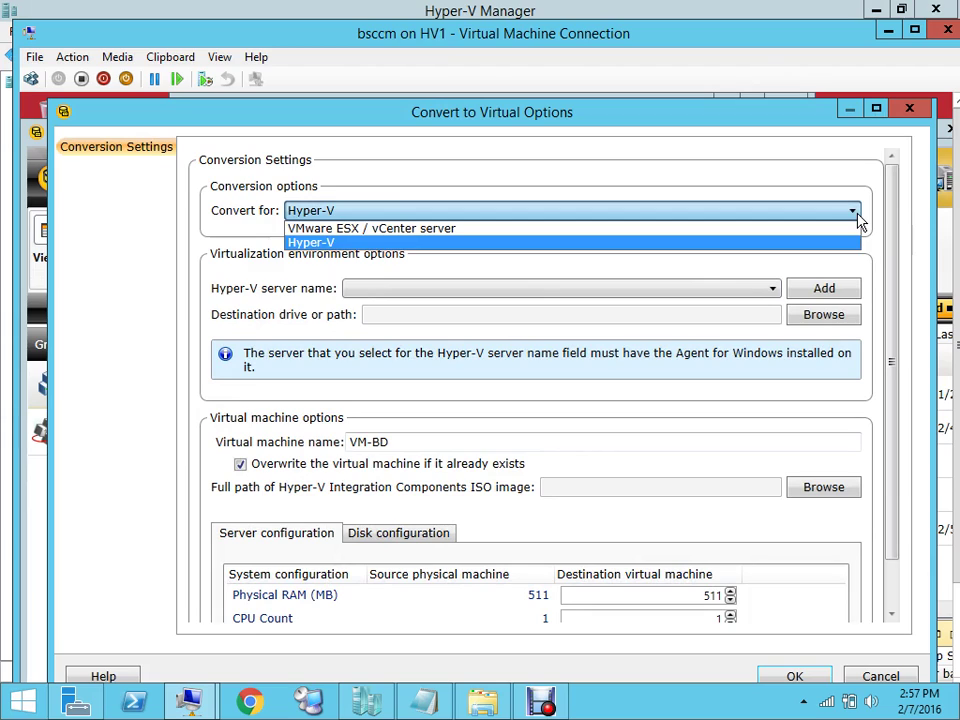
{"action": "left_click", "coordinate": [855, 214]}
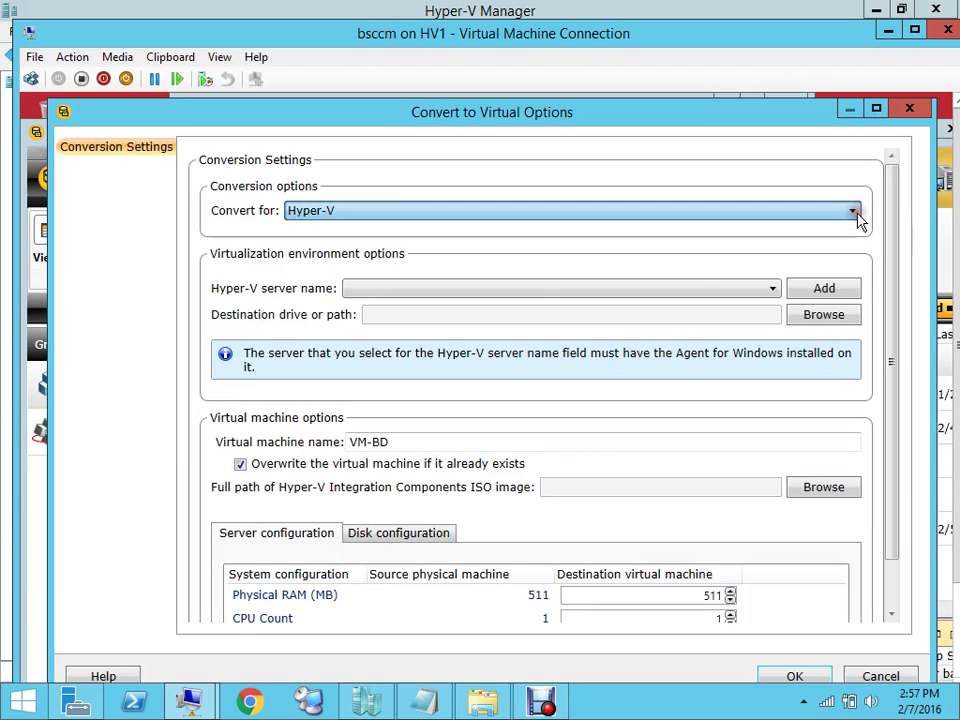
{"action": "left_click", "coordinate": [773, 291]}
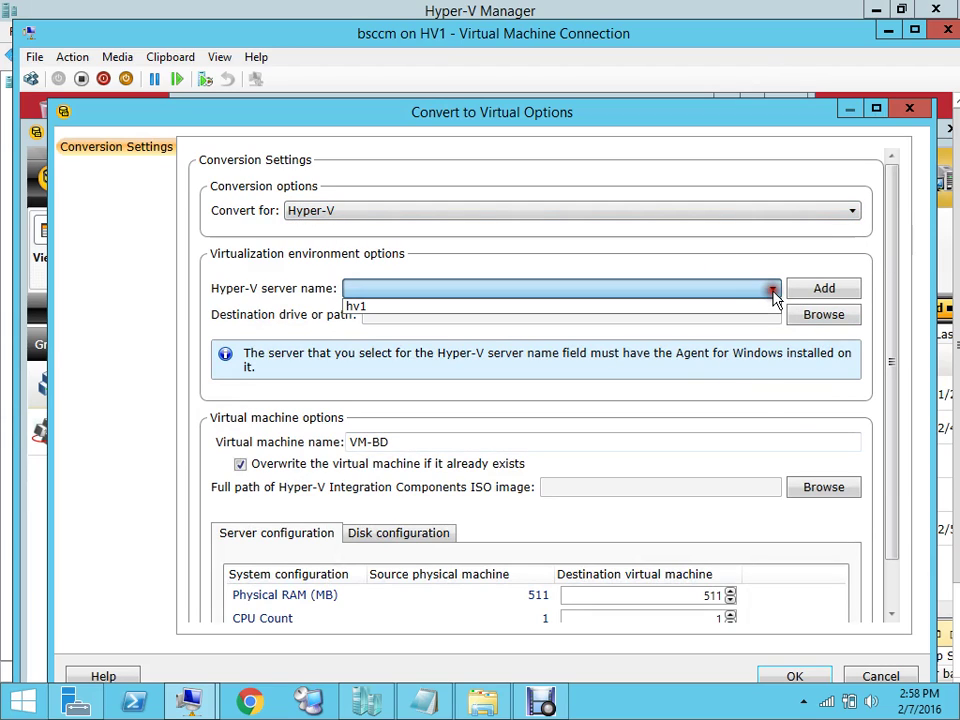
{"action": "left_click", "coordinate": [714, 308]}
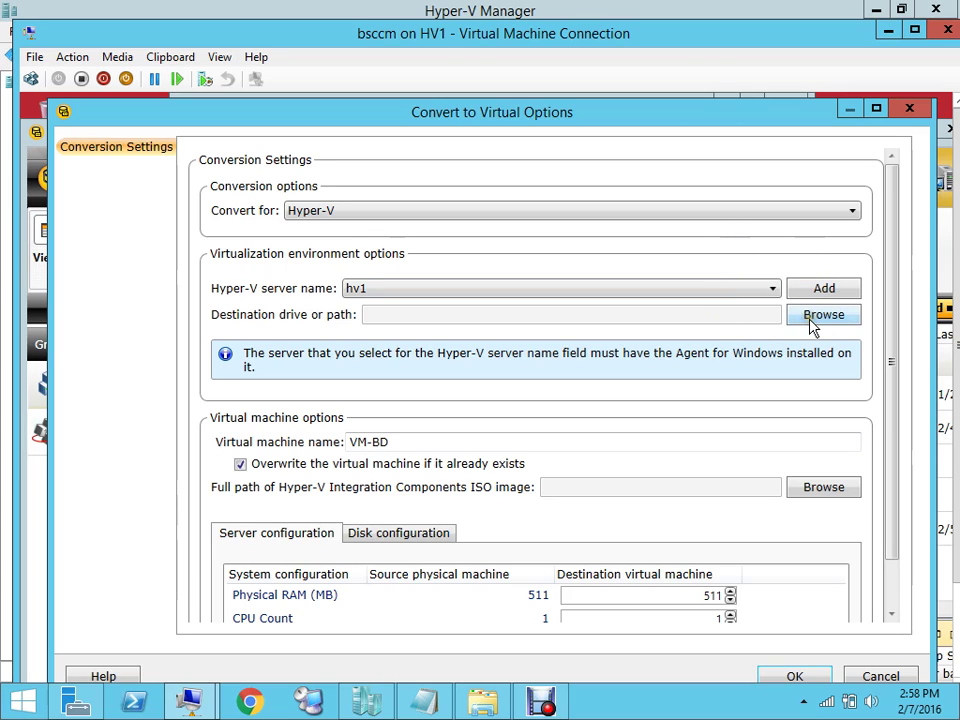
{"action": "left_click", "coordinate": [810, 318]}
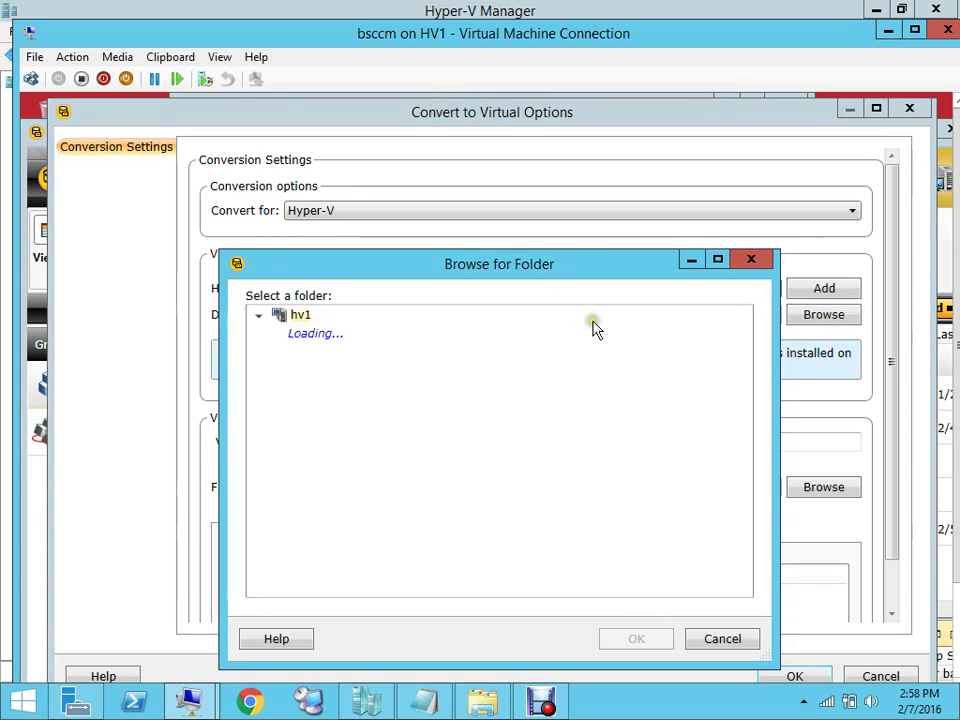
Move the Browse for Folder dialog higher and bring up the Start button's power-user menu
{"action": "left_click", "coordinate": [604, 165]}
{"action": "left_click_drag", "start_coordinate": [577, 262], "coordinate": [604, 165]}
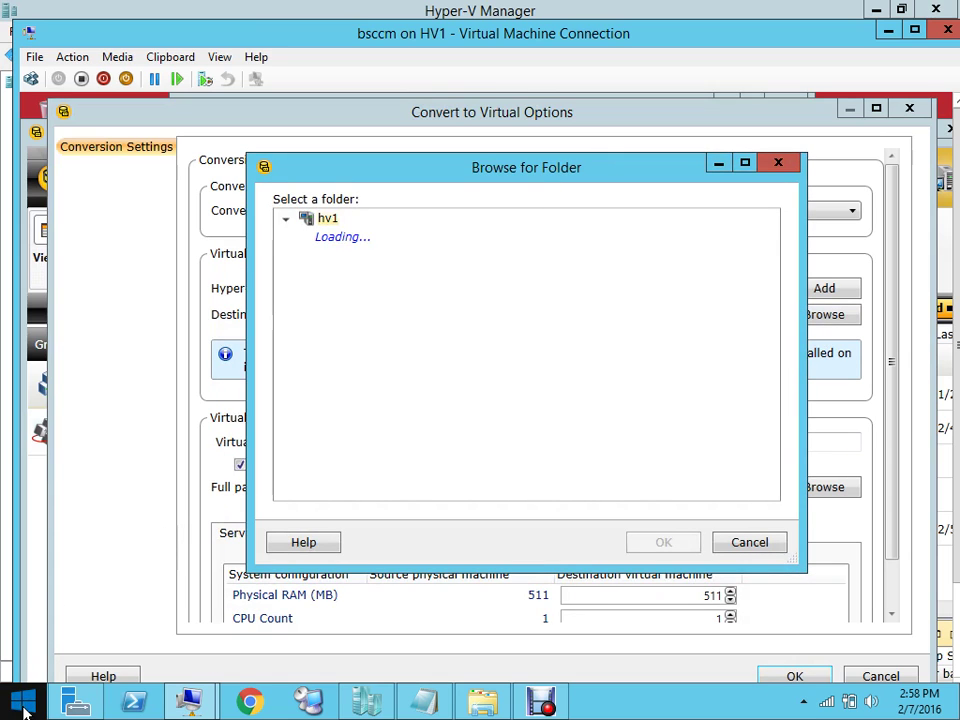
{"action": "right_click", "coordinate": [24, 706]}
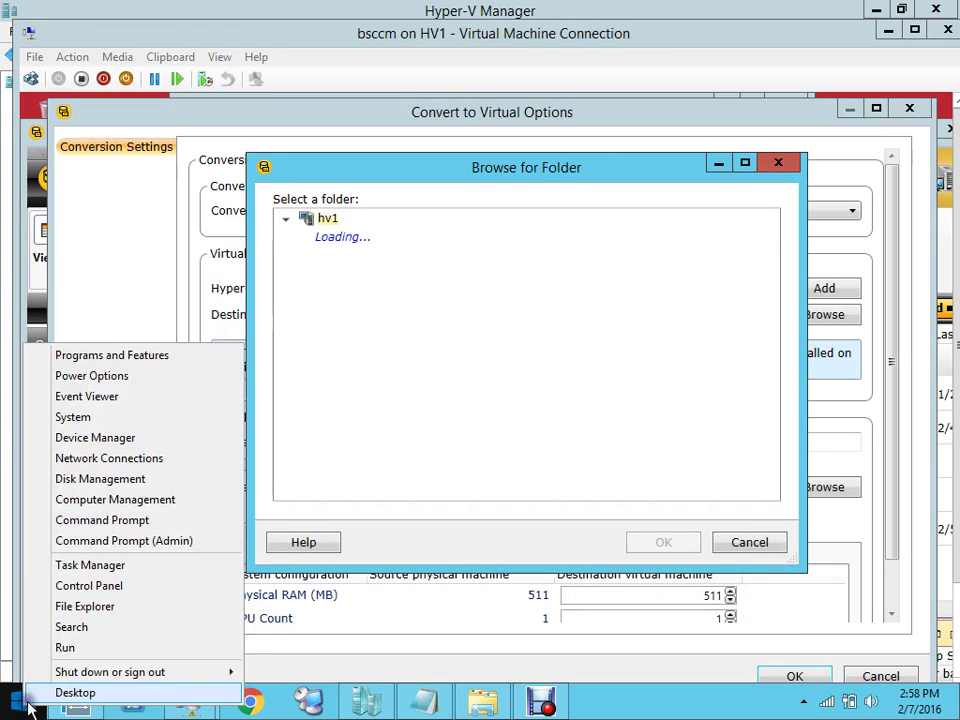
Check the System page in Control Panel (HV1, Server 2012 R2 Datacenter, 8 GB RAM), then close it
{"action": "left_click", "coordinate": [122, 588]}
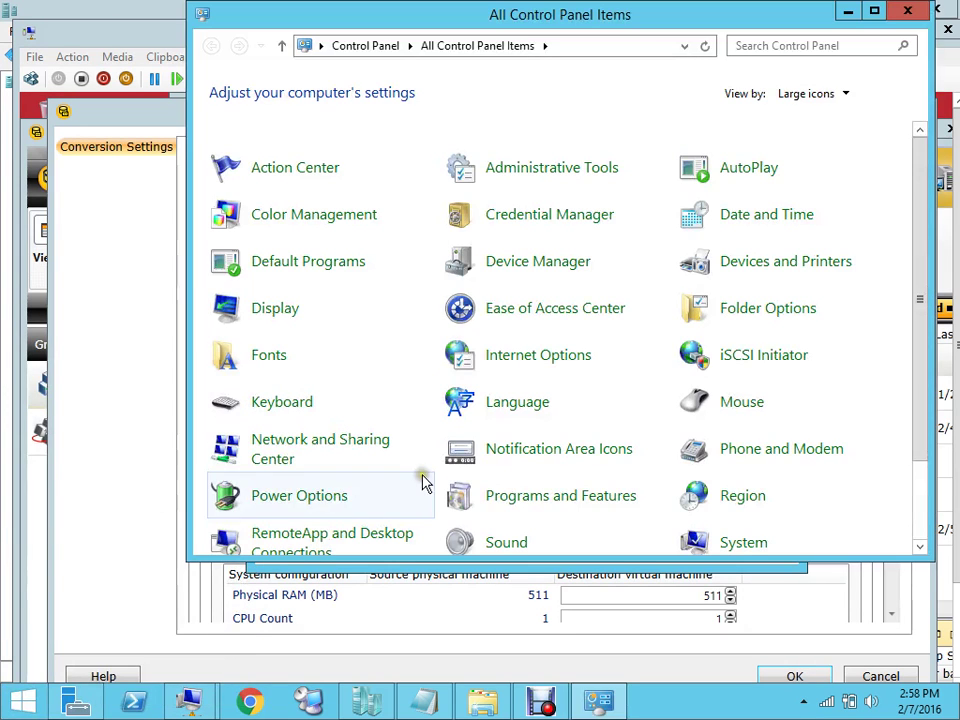
{"action": "left_click", "coordinate": [748, 541]}
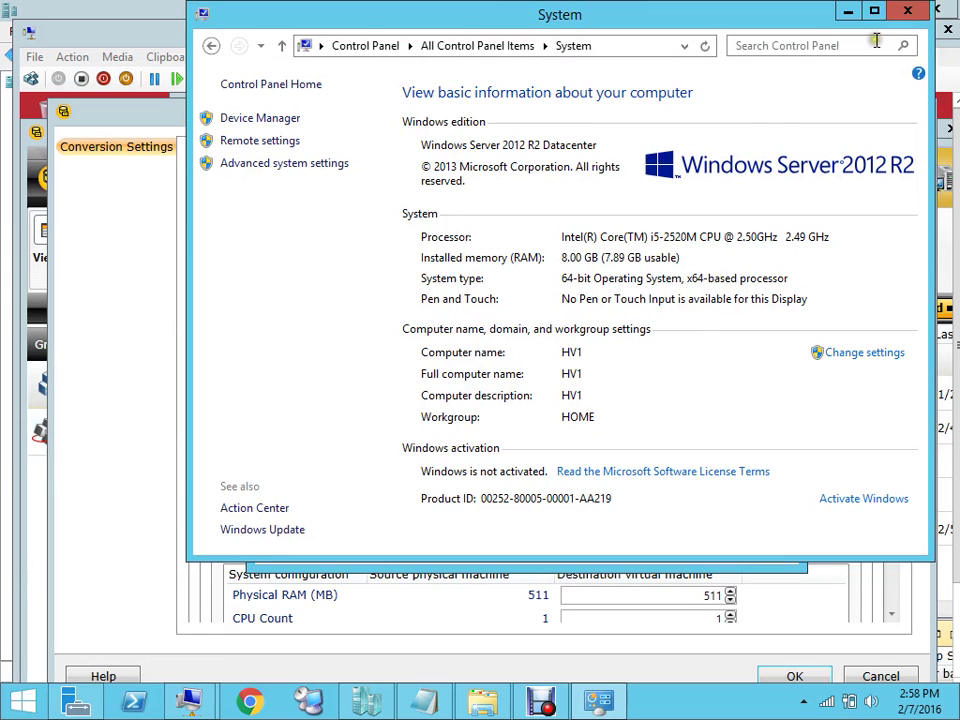
{"action": "left_click", "coordinate": [905, 20]}
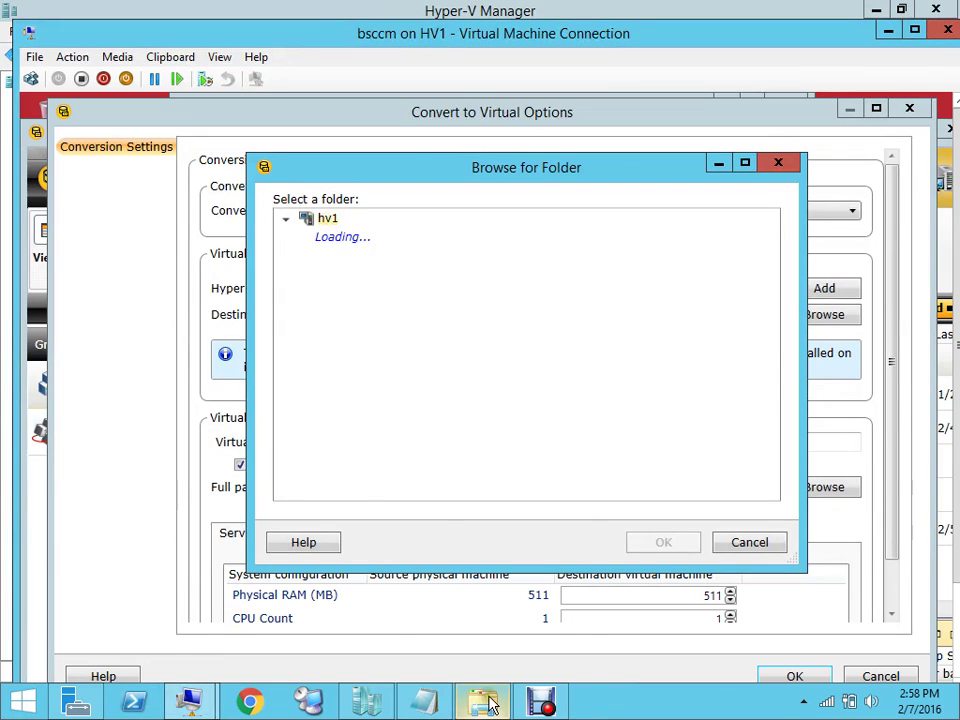
{"action": "mouse_move", "coordinate": [490, 705]}
{"action": "left_click", "coordinate": [378, 524]}
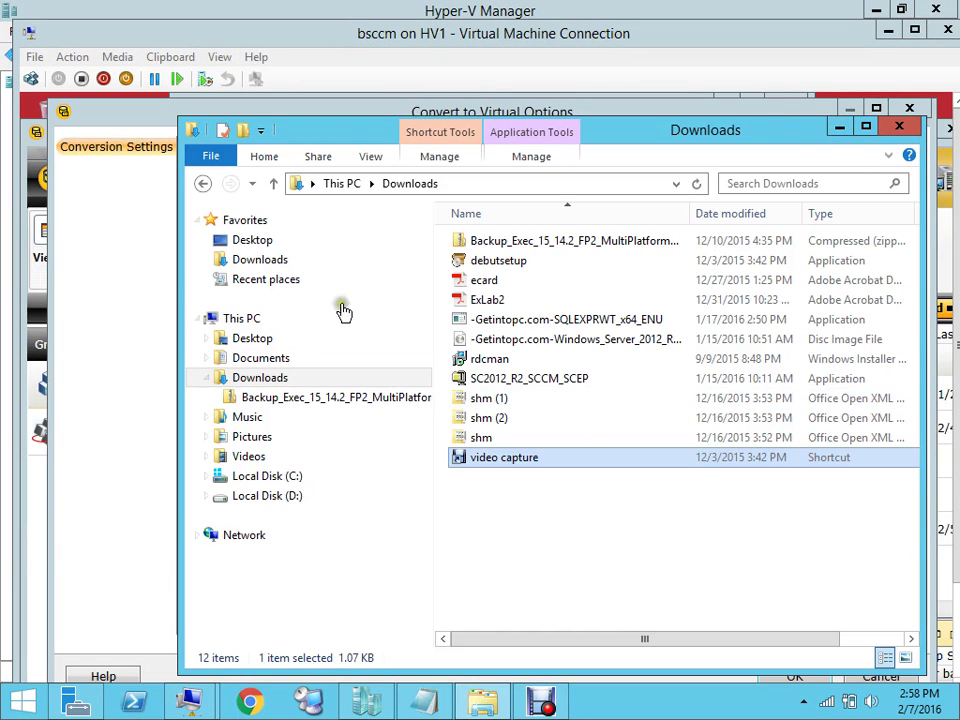
{"action": "left_click", "coordinate": [839, 126]}
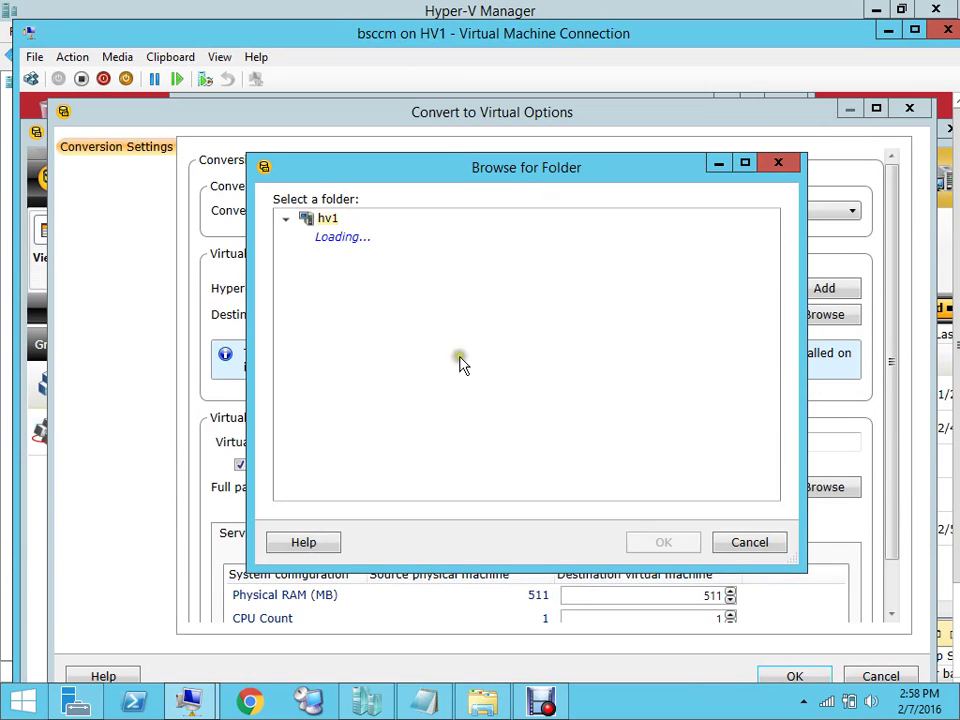
Reposition the Browse for Folder dialog and bring the vd2 notes in Notepad to the front
{"action": "left_click_drag", "start_coordinate": [516, 182], "coordinate": [527, 139]}
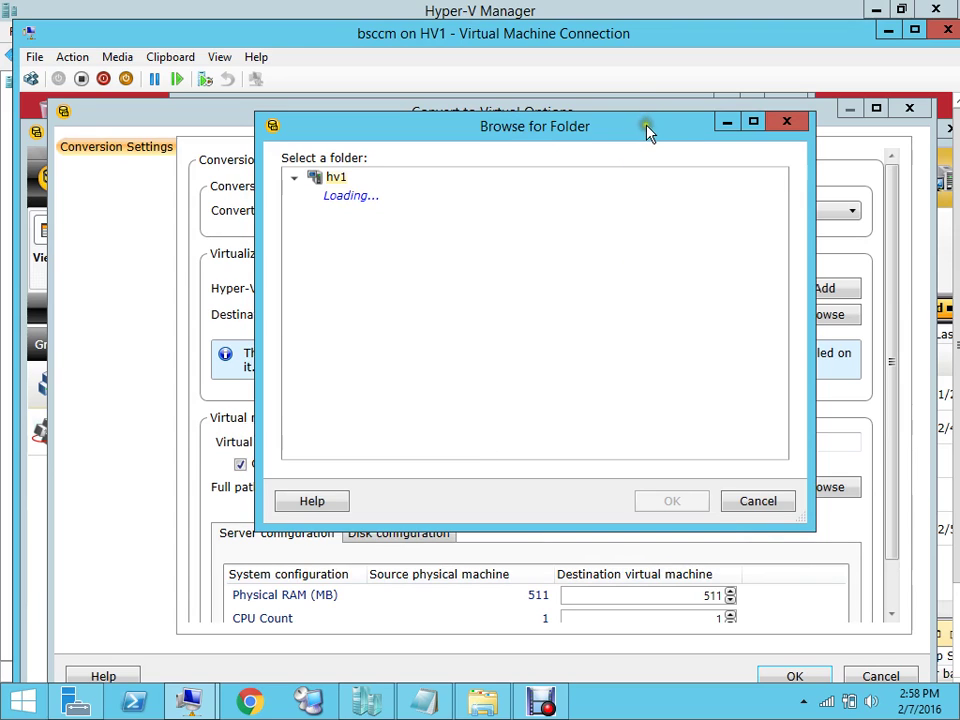
{"action": "left_click_drag", "start_coordinate": [647, 128], "coordinate": [622, 184]}
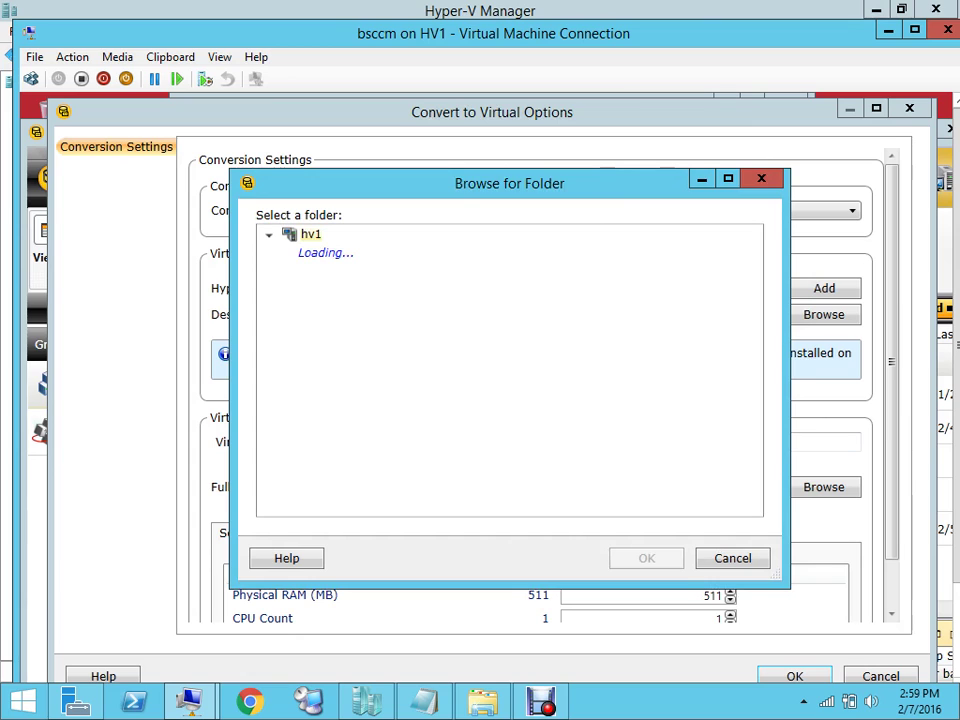
{"action": "left_click_drag", "start_coordinate": [607, 188], "coordinate": [640, 148]}
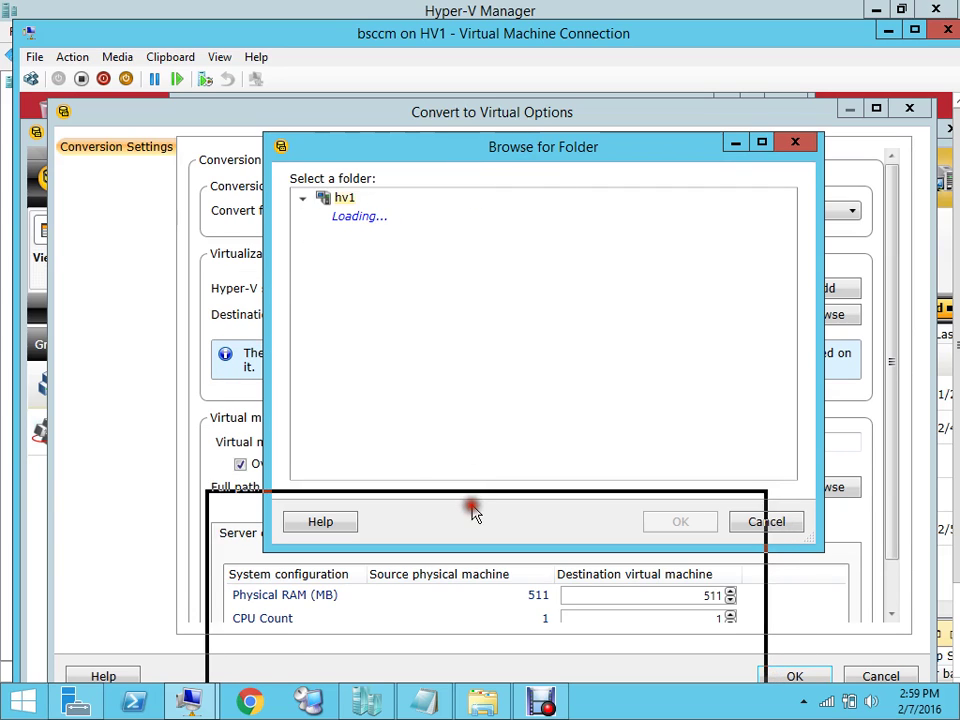
{"action": "left_click_drag", "start_coordinate": [473, 512], "coordinate": [473, 512]}
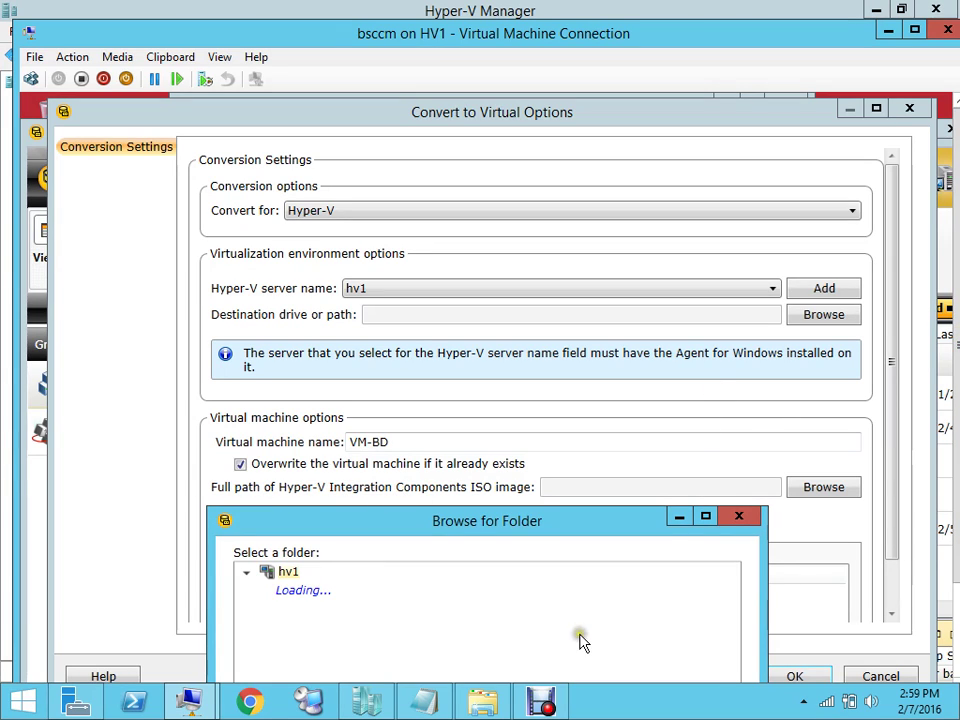
{"action": "left_click", "coordinate": [424, 703]}
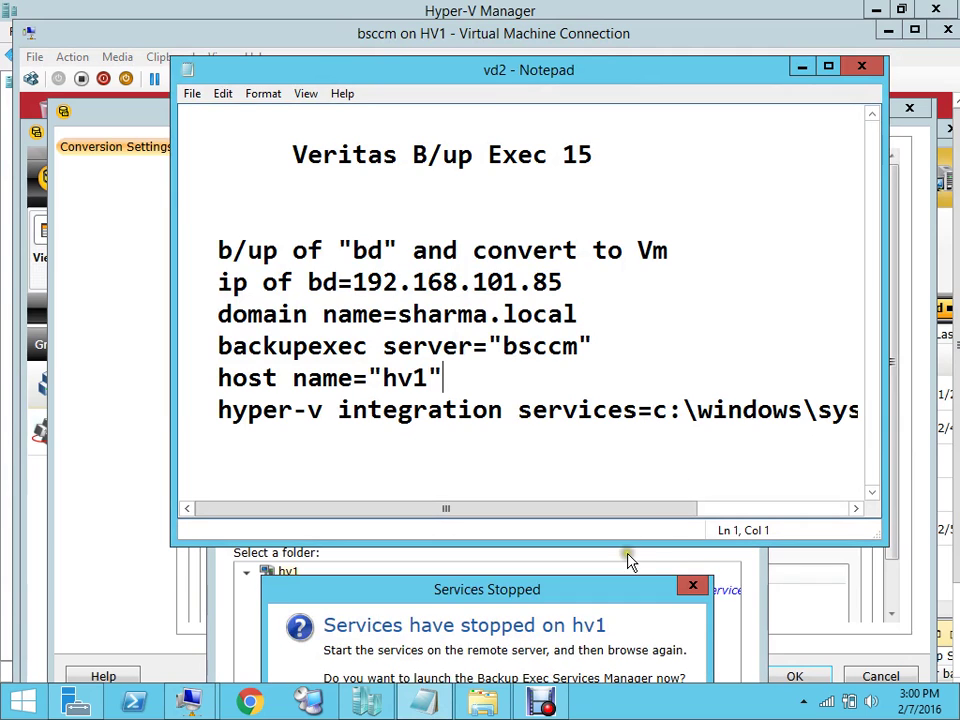
Agree to launch the Backup Exec Services Manager, then move and minimize the folder browser
{"action": "left_click", "coordinate": [692, 584]}
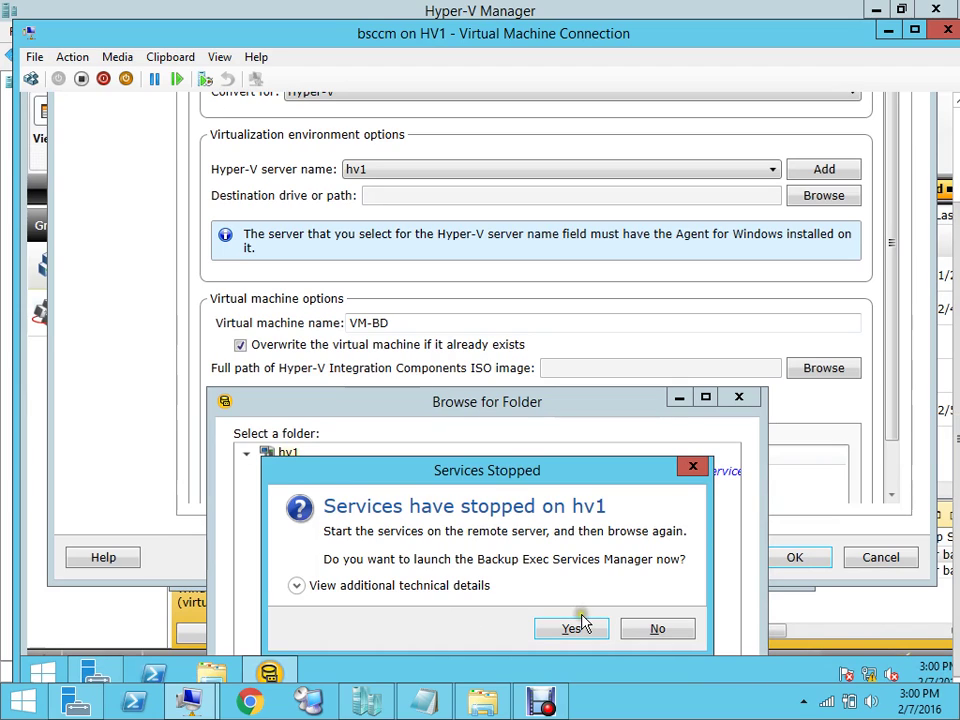
{"action": "left_click", "coordinate": [577, 628]}
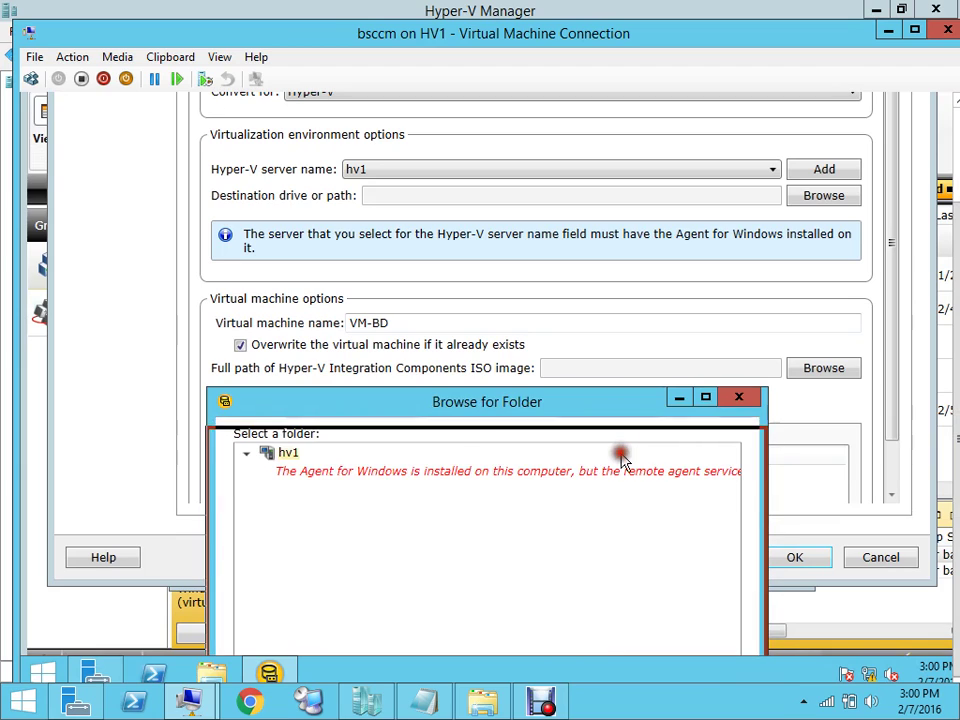
{"action": "left_click_drag", "start_coordinate": [619, 394], "coordinate": [619, 434]}
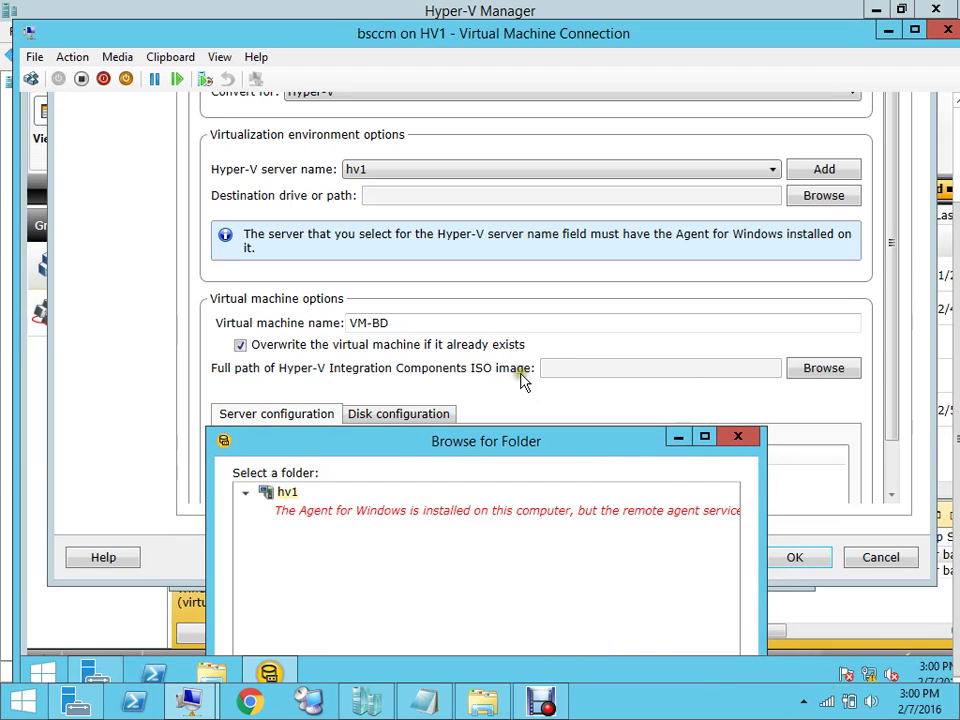
{"action": "left_click", "coordinate": [679, 437]}
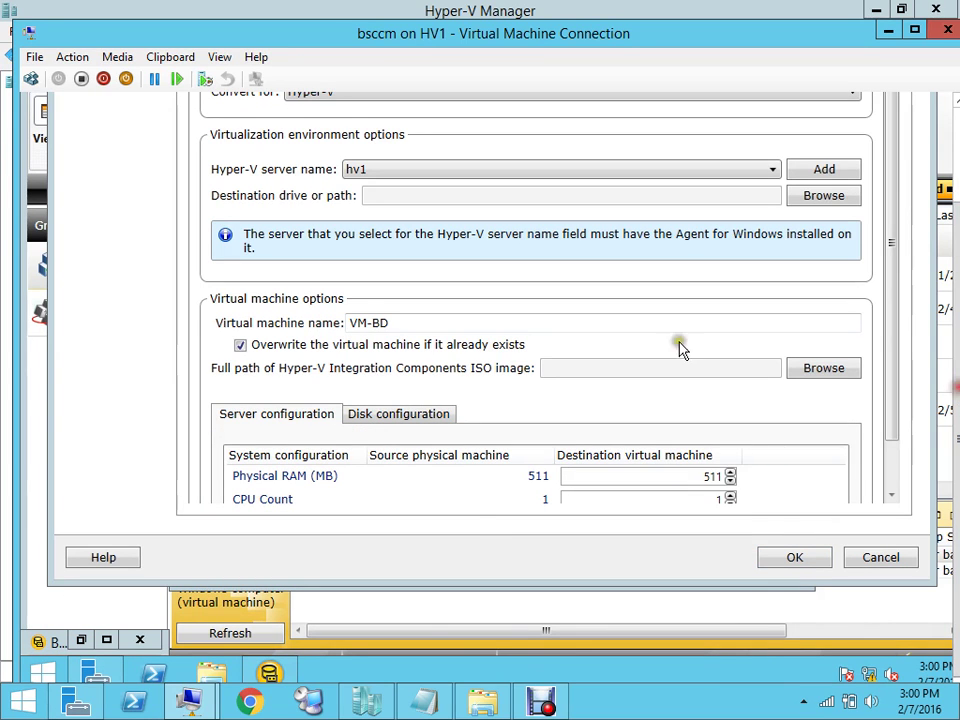
Review the vd2 notes in Notepad, then close them
{"action": "left_click", "coordinate": [437, 708]}
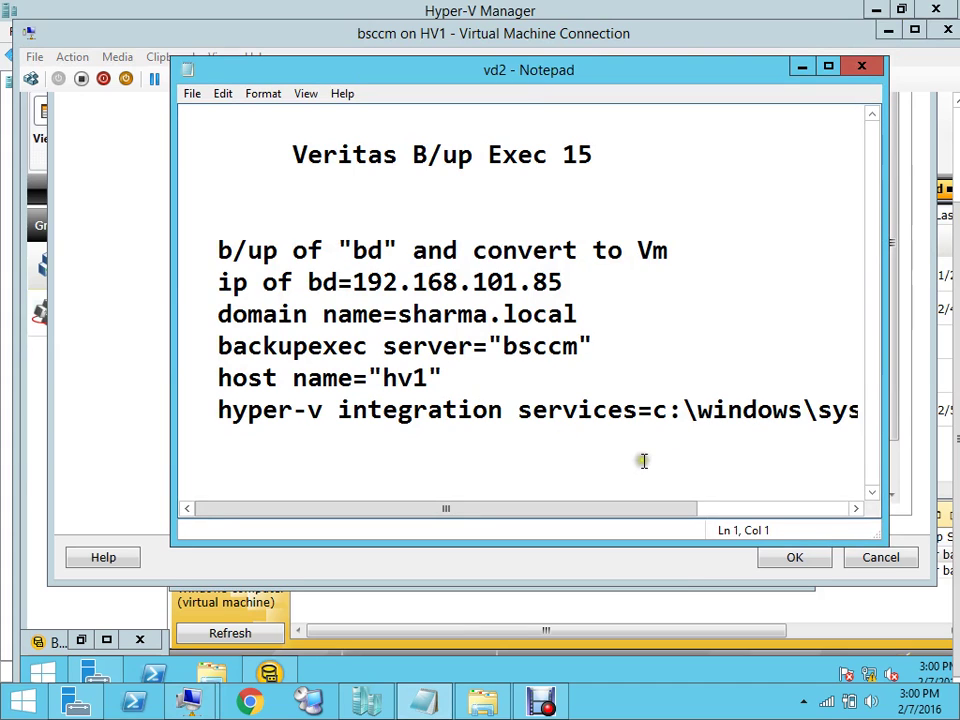
{"action": "left_click_drag", "start_coordinate": [697, 517], "coordinate": [866, 495]}
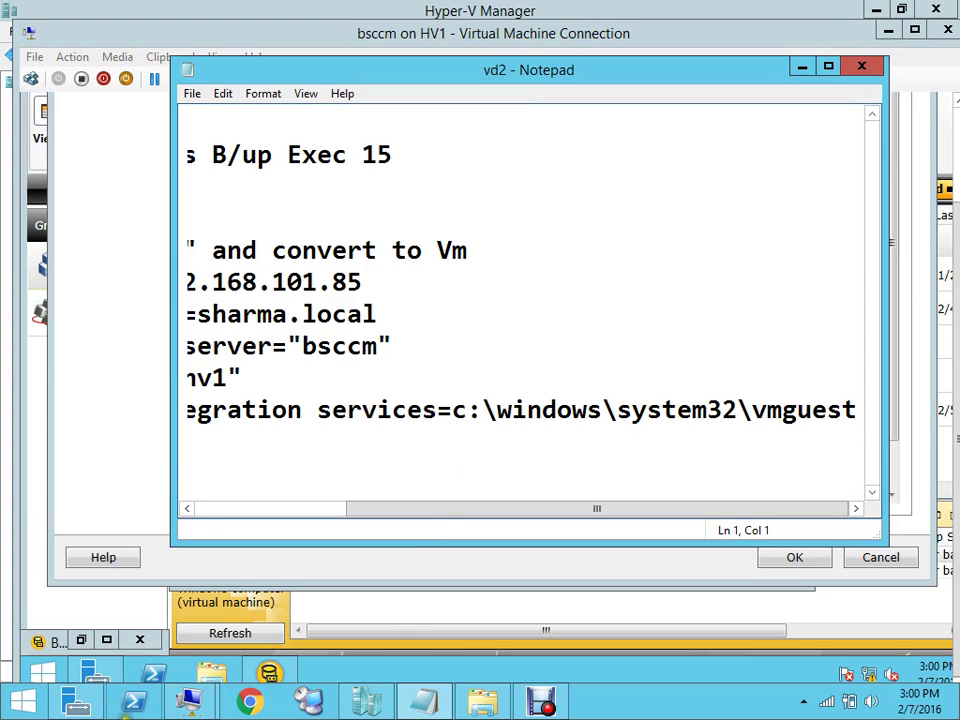
{"action": "mouse_move", "coordinate": [52, 714]}
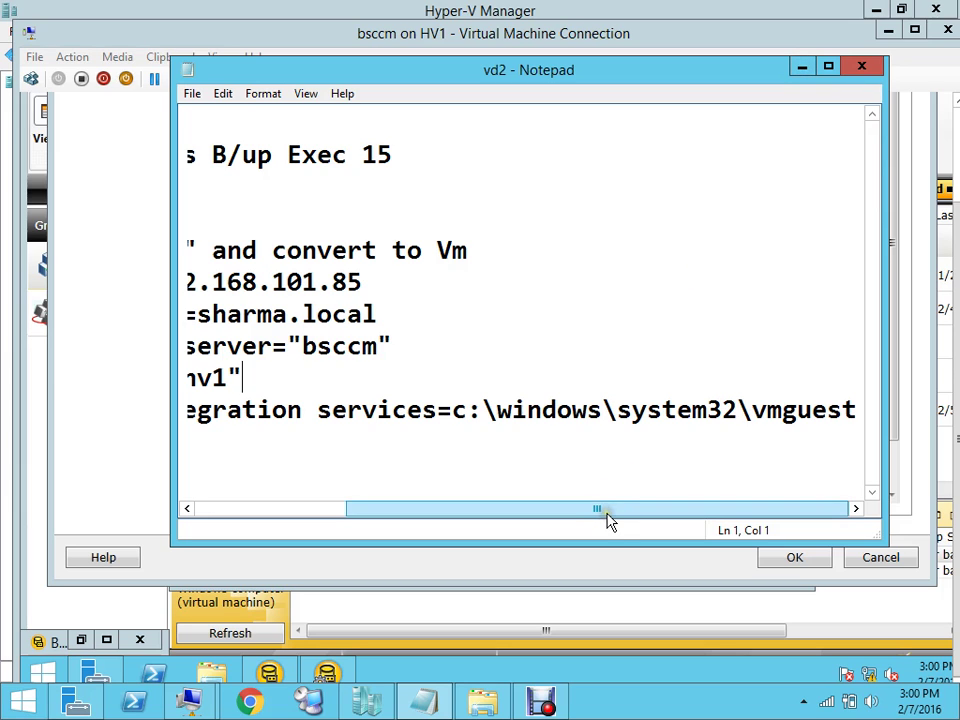
{"action": "left_click_drag", "start_coordinate": [610, 522], "coordinate": [381, 549]}
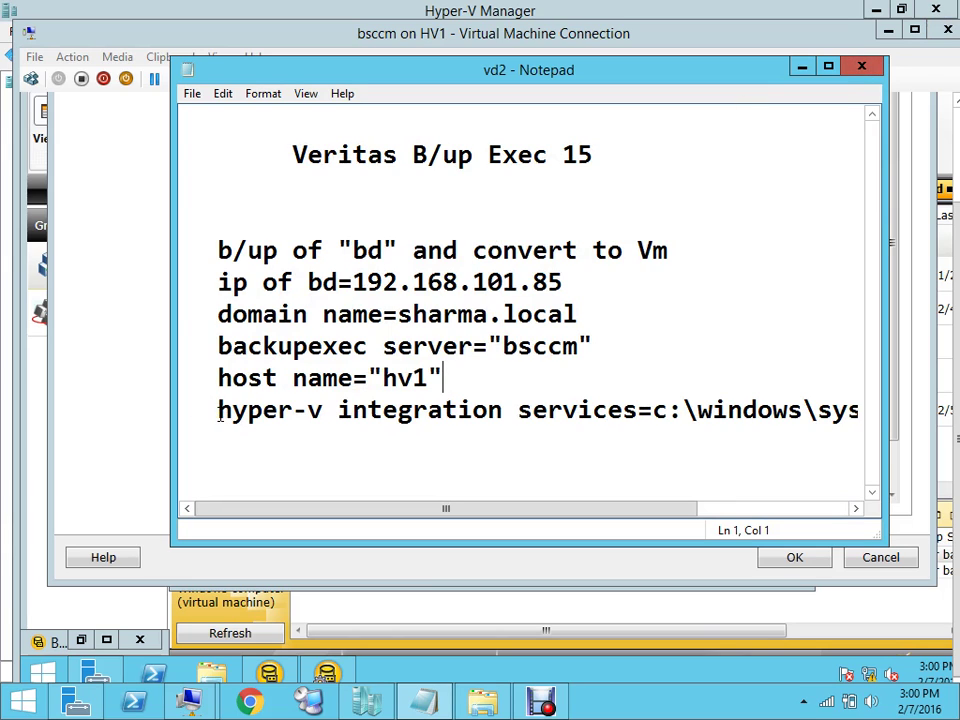
{"action": "left_click", "coordinate": [667, 515]}
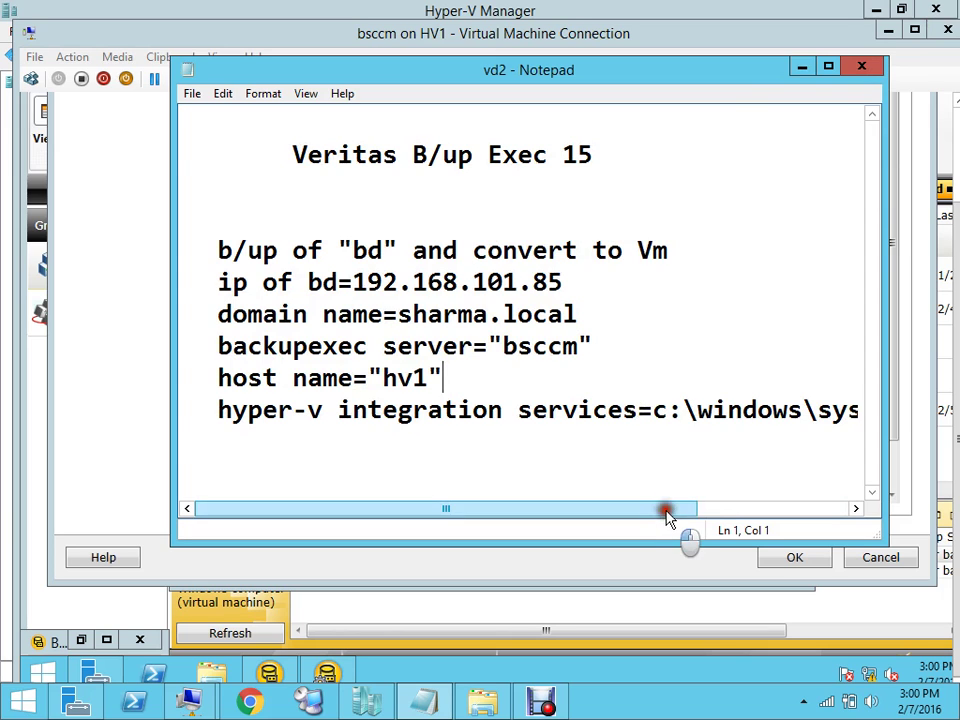
{"action": "left_click_drag", "start_coordinate": [667, 515], "coordinate": [810, 463]}
{"action": "left_click", "coordinate": [862, 66]}
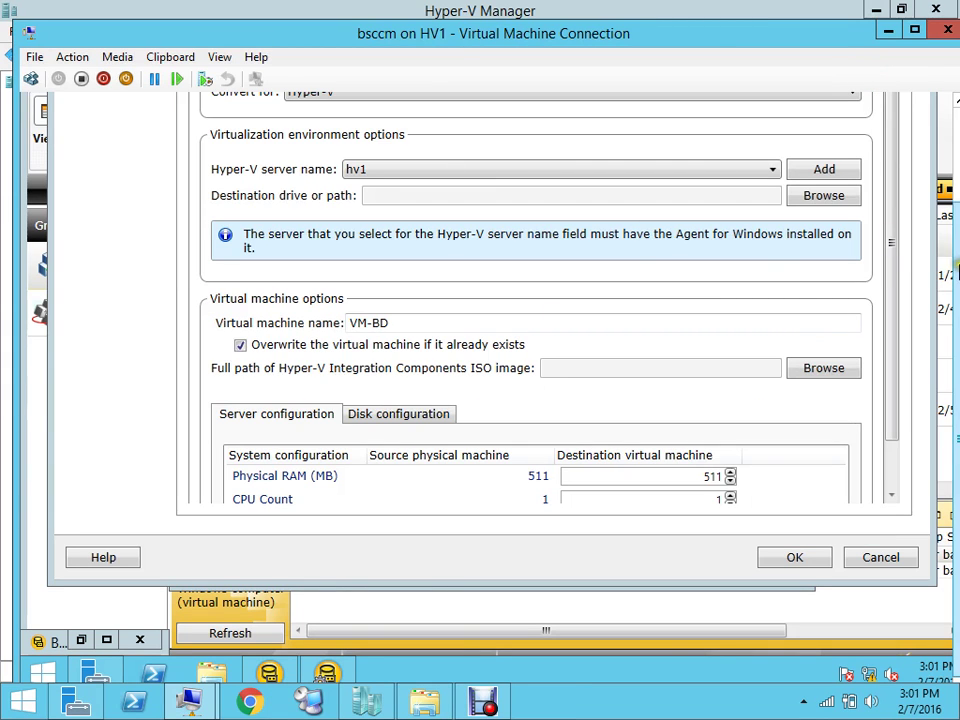
Confirm \\hv1\C: as the destination drive and start browsing for the Integration Components ISO
{"action": "scroll", "coordinate": [957, 244], "scroll_direction": "up", "scroll_amount": 2}
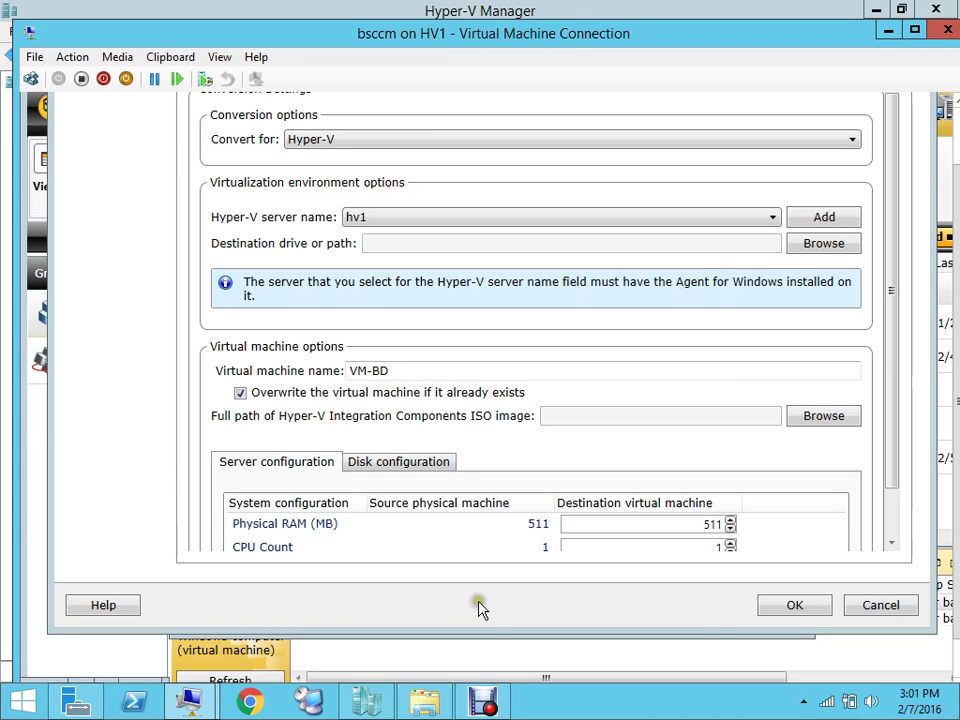
{"action": "left_click", "coordinate": [483, 700]}
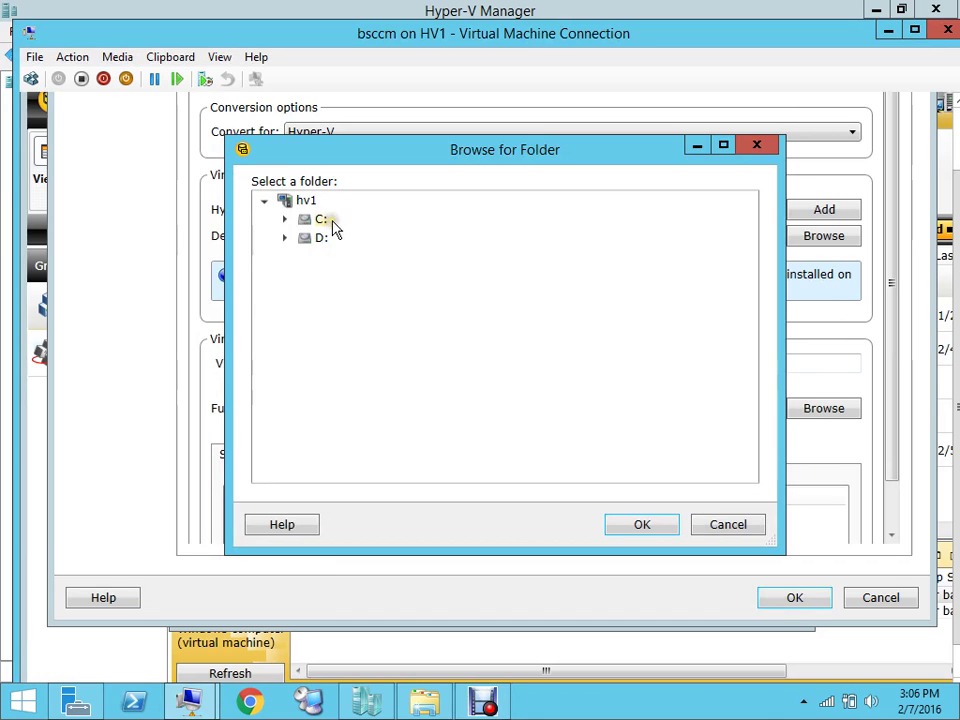
{"action": "left_click", "coordinate": [642, 525]}
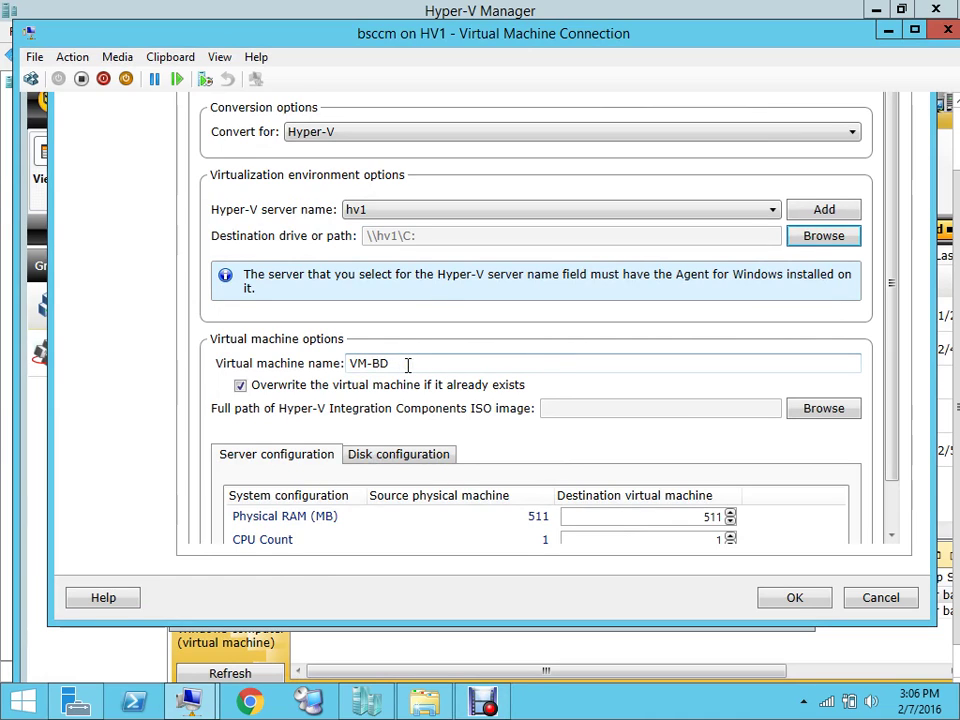
{"action": "left_click", "coordinate": [817, 416]}
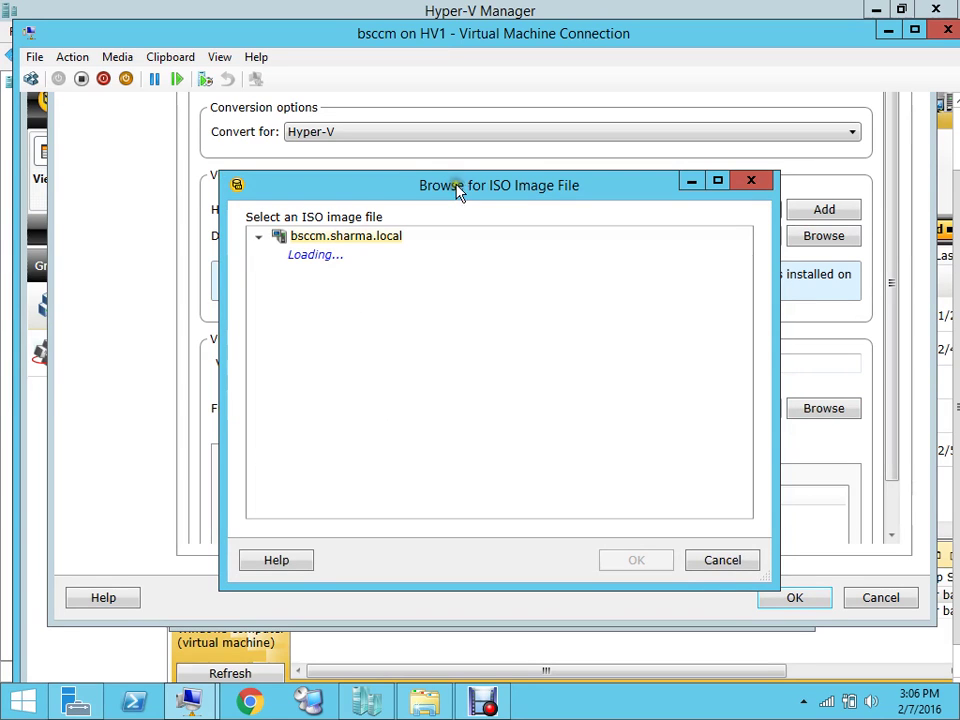
Set the Integration Components ISO to vmguest.iso on \\bsccm.sharma.local\C:
{"action": "left_click_drag", "start_coordinate": [454, 188], "coordinate": [474, 148]}
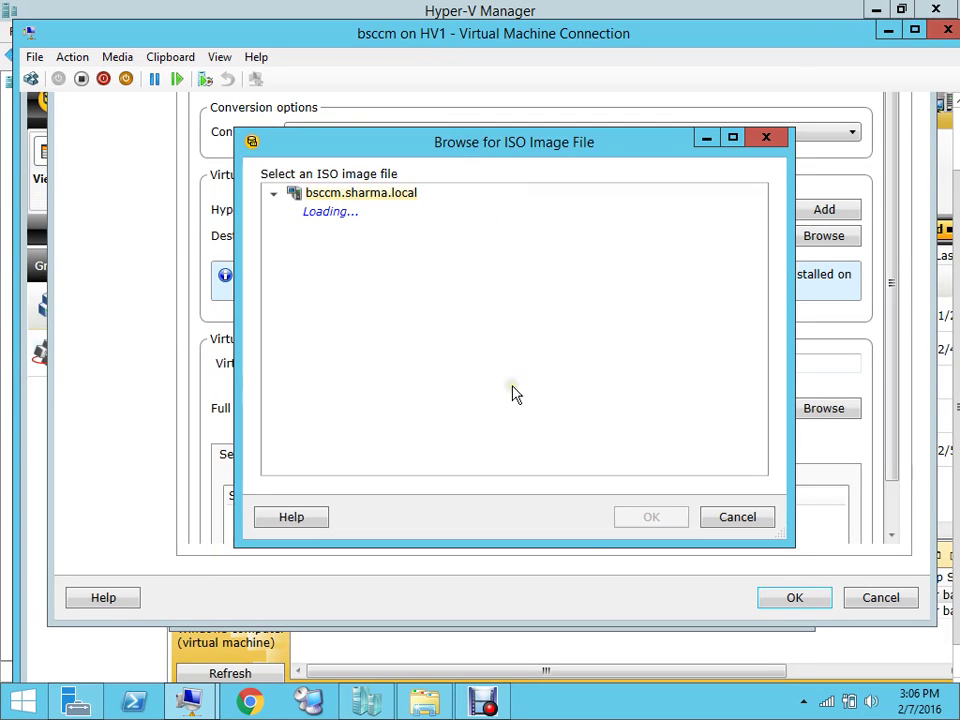
{"action": "mouse_move", "coordinate": [483, 706]}
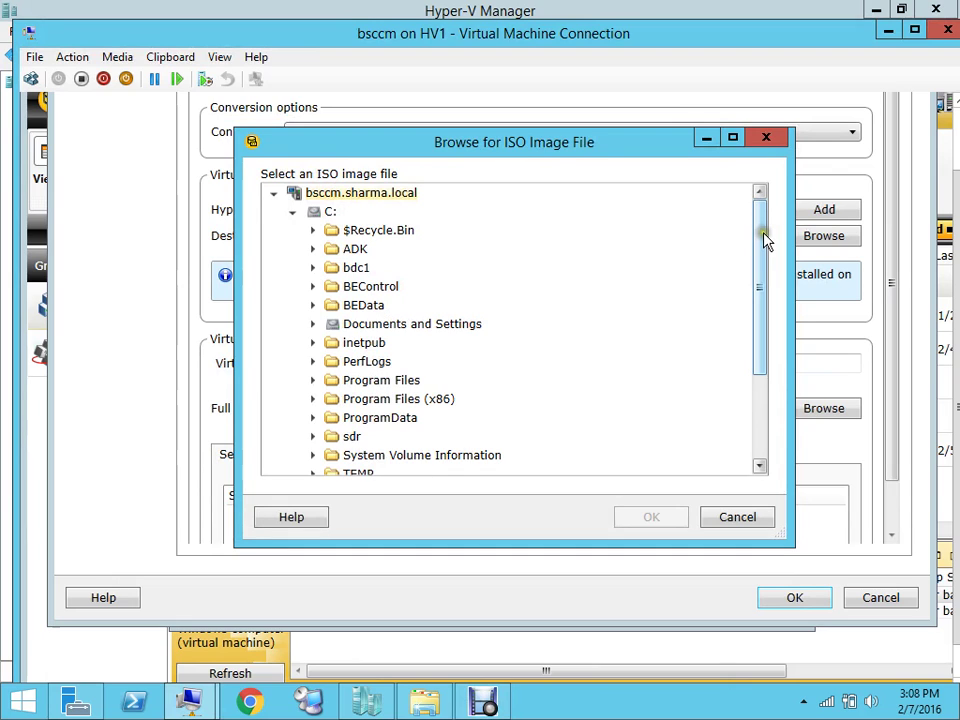
{"action": "left_click_drag", "start_coordinate": [765, 240], "coordinate": [761, 411]}
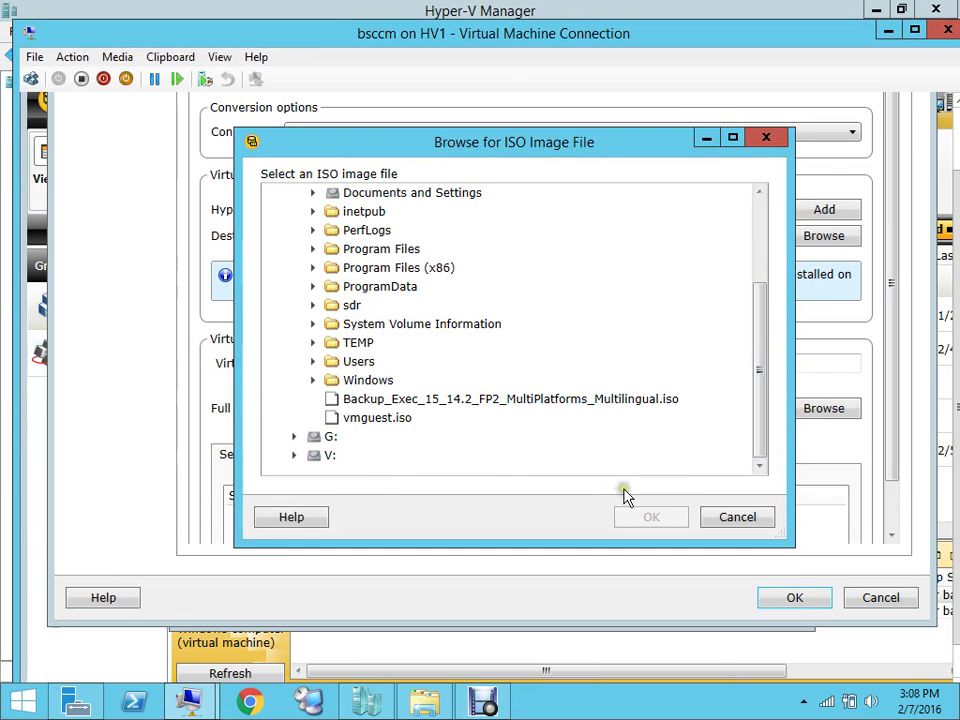
{"action": "left_click", "coordinate": [386, 421]}
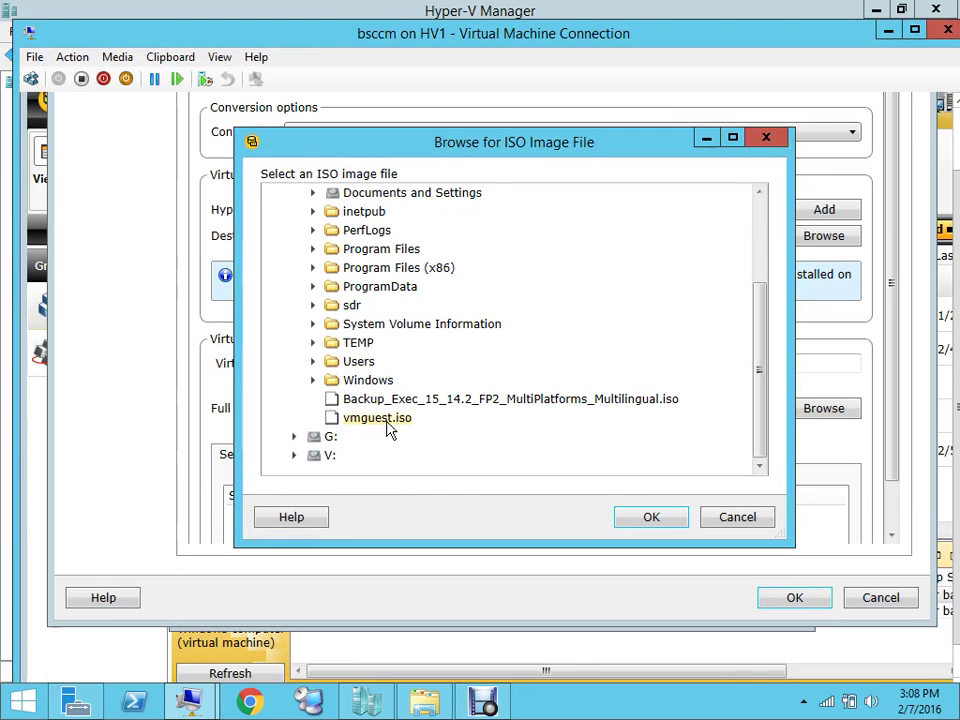
{"action": "left_click", "coordinate": [648, 532]}
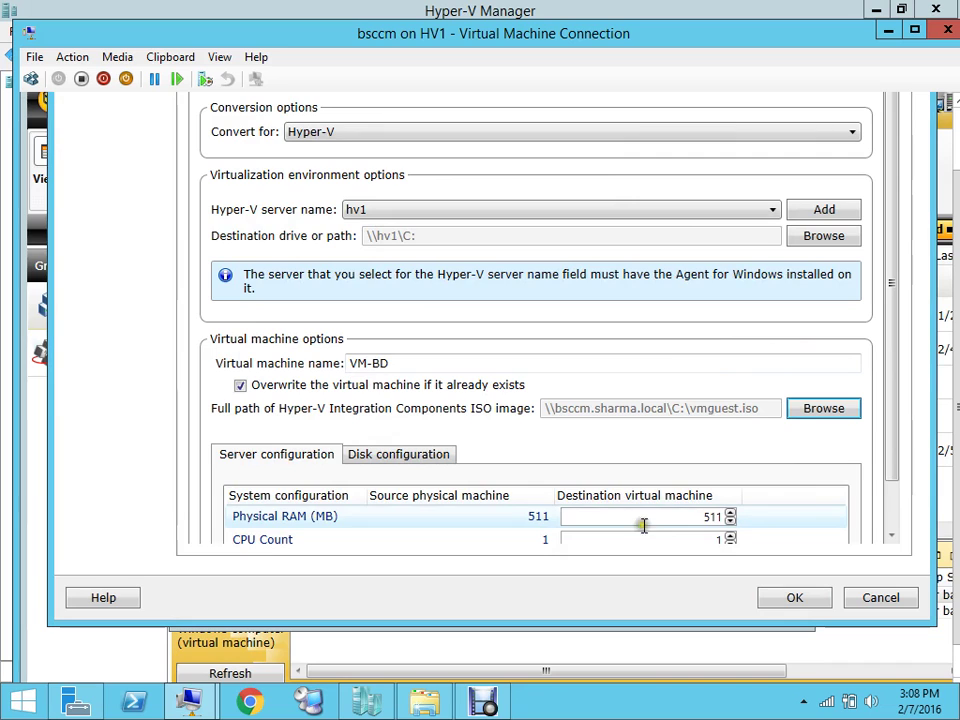
{"action": "left_click", "coordinate": [891, 356]}
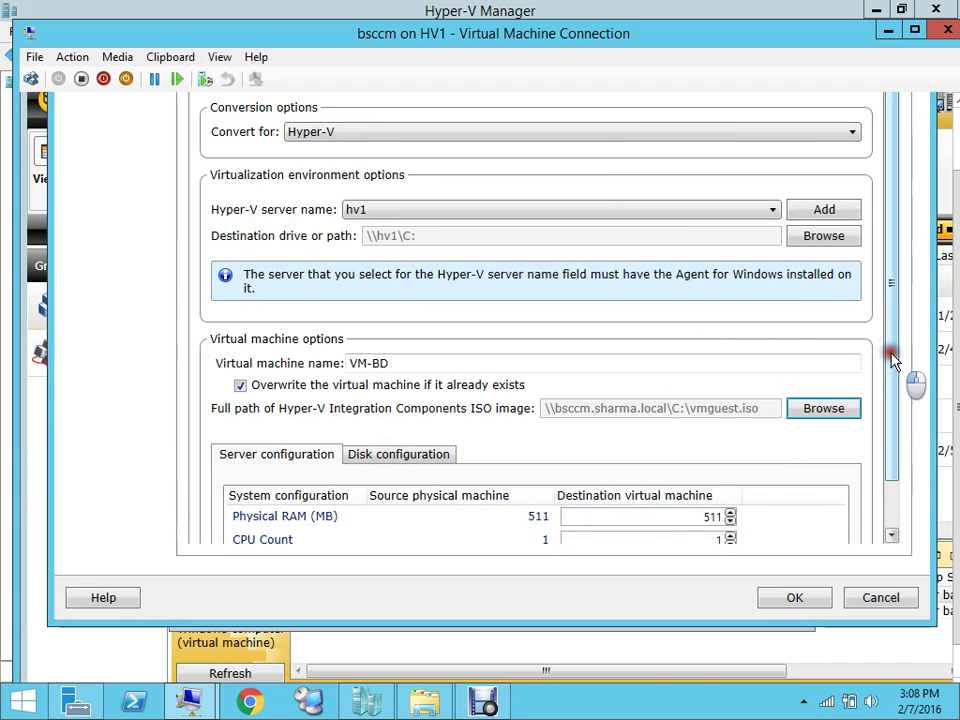
Raise VM-BD's Physical RAM to 512 MB, check its disk configuration, and accept the conversion options
{"action": "left_click_drag", "start_coordinate": [891, 356], "coordinate": [900, 444]}
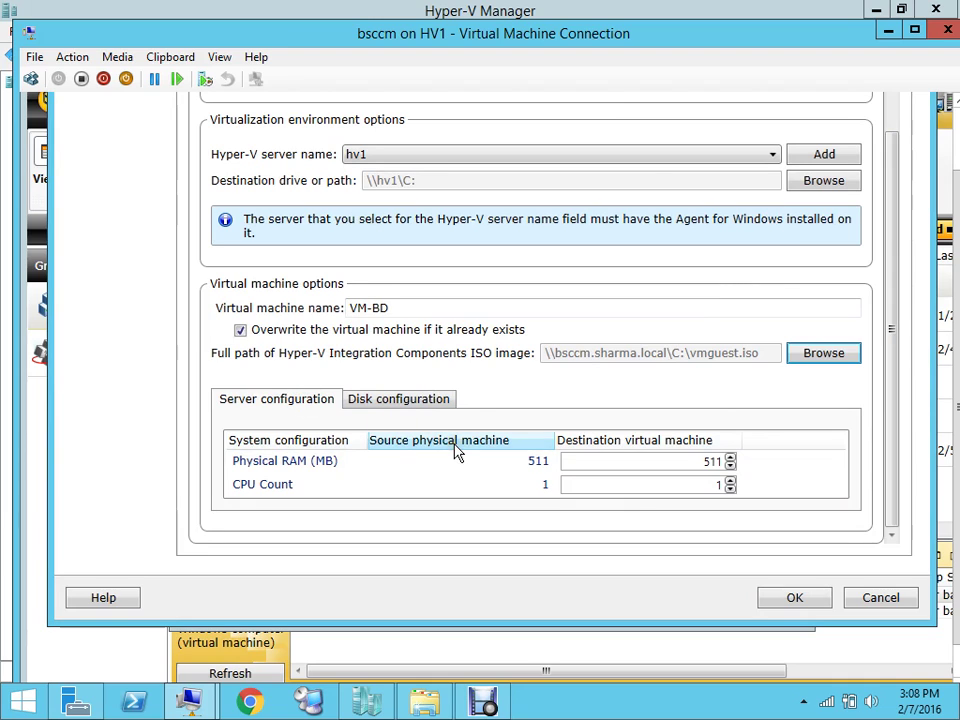
{"action": "left_click", "coordinate": [730, 457]}
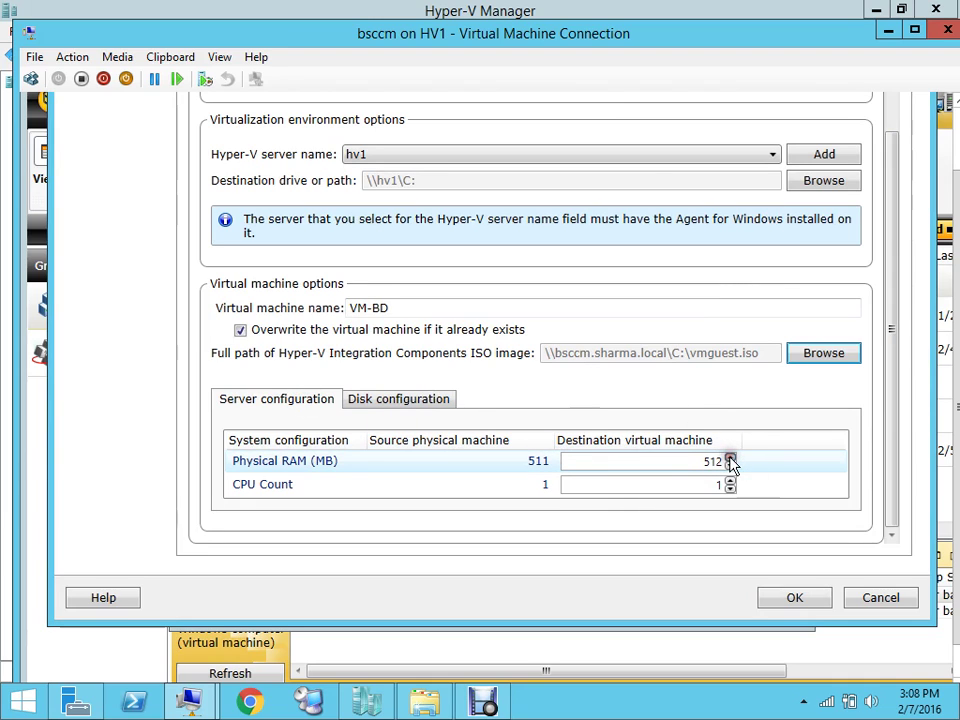
{"action": "left_click", "coordinate": [430, 400]}
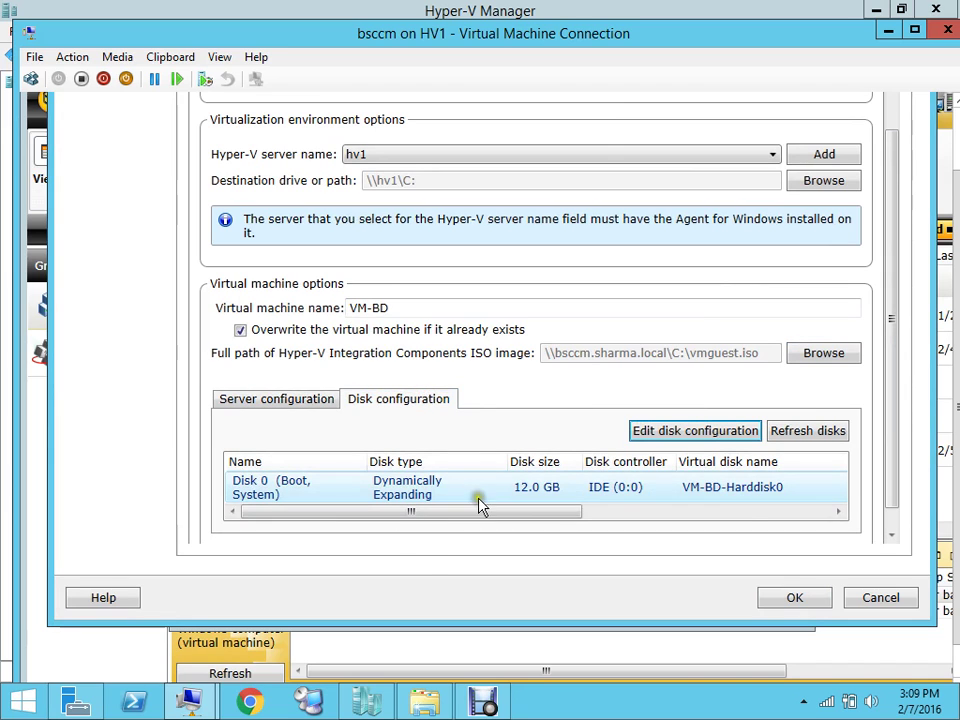
{"action": "left_click", "coordinate": [797, 604]}
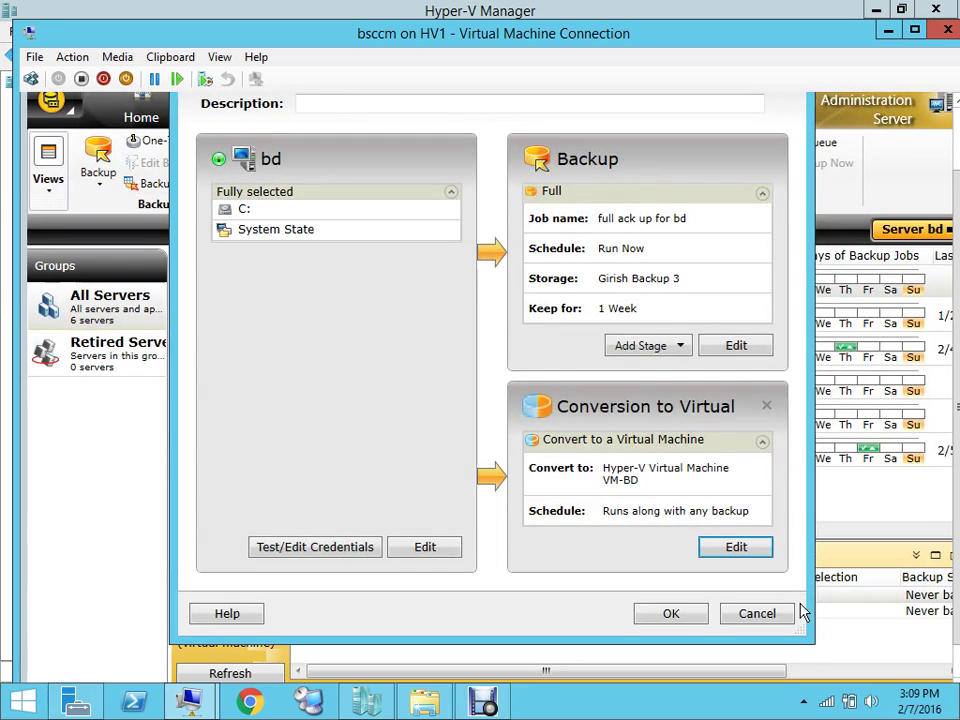
Confirm the backup definition so the bd Backup 00015 job with VM-BD conversion is created
{"action": "left_click", "coordinate": [700, 620]}
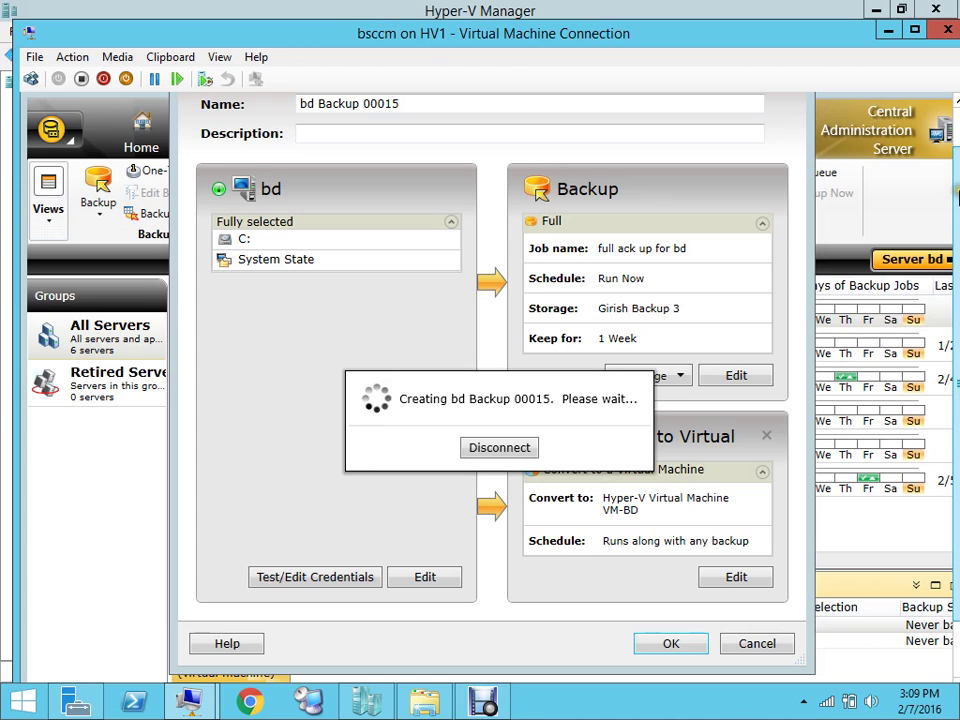
{"action": "mouse_move", "coordinate": [957, 197]}
{"action": "left_mouse_down"}
{"action": "mouse_move", "coordinate": [956, 140]}
{"action": "mouse_move", "coordinate": [956, 178]}
{"action": "left_mouse_up"}
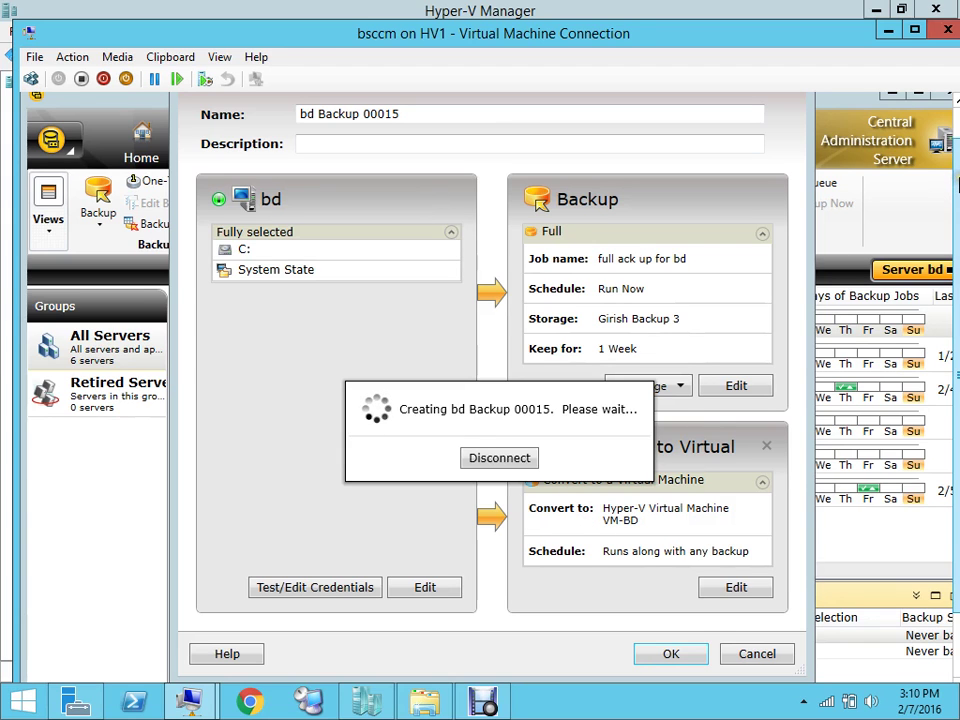
{"action": "mouse_move", "coordinate": [957, 183]}
{"action": "left_mouse_down"}
{"action": "mouse_move", "coordinate": [957, 170]}
{"action": "mouse_move", "coordinate": [956, 200]}
{"action": "left_mouse_up"}
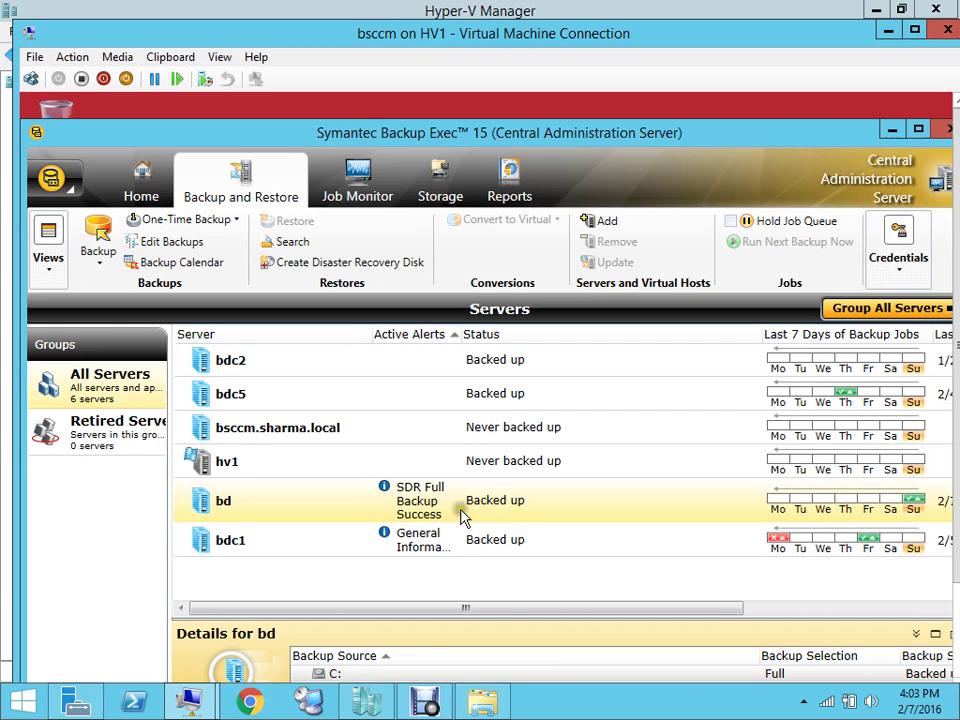
Bring Hyper-V Manager forward to see bd running and VM-BD off, and open This PC
{"action": "mouse_move", "coordinate": [372, 712]}
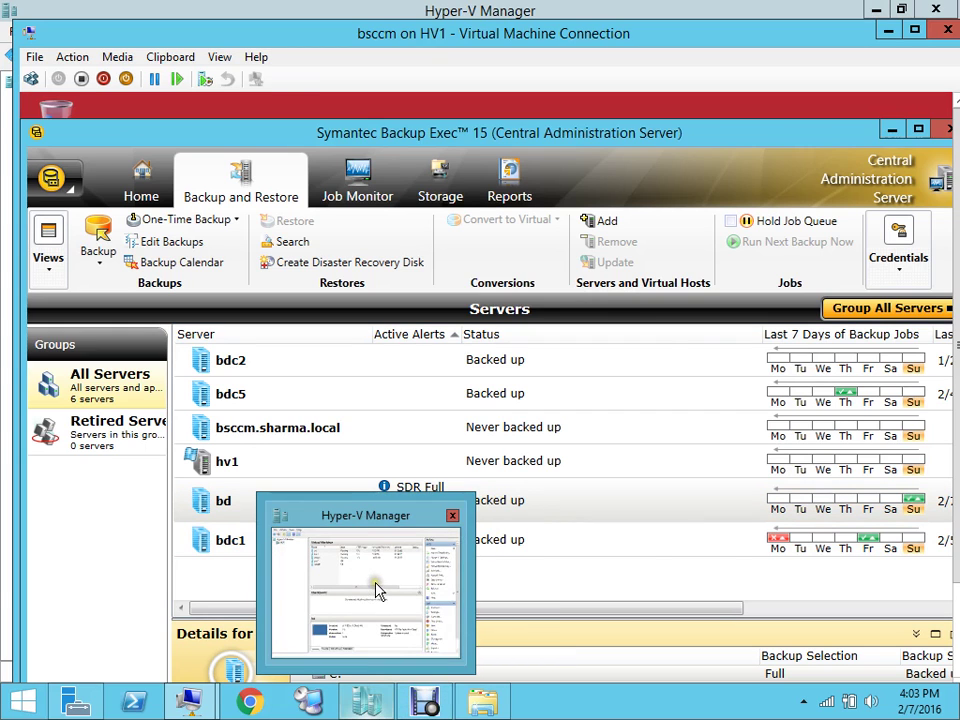
{"action": "left_click", "coordinate": [375, 588]}
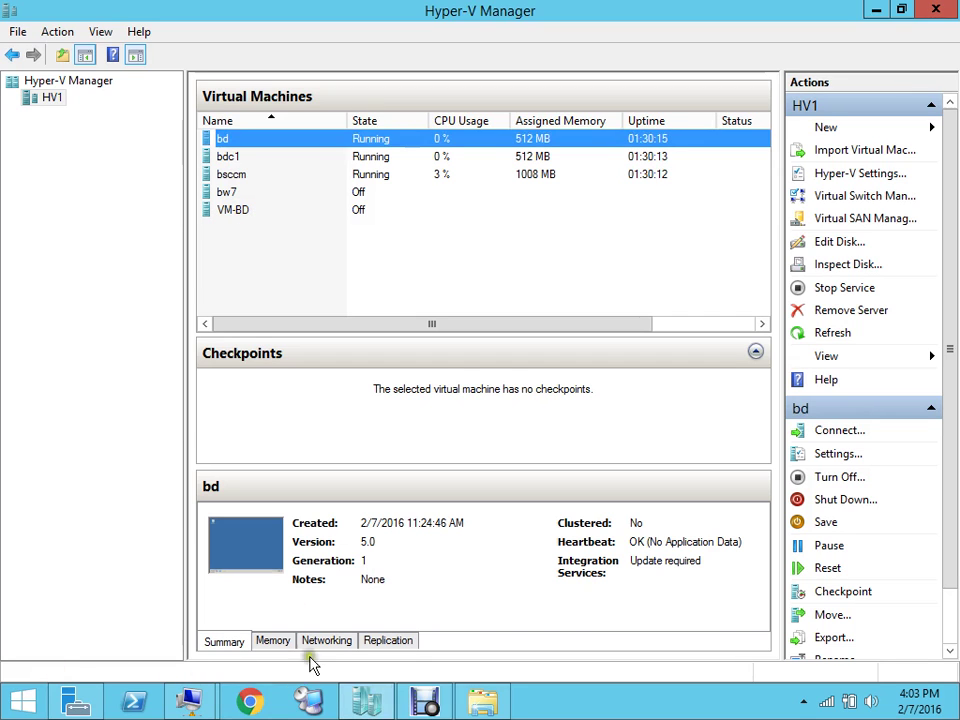
{"action": "left_click", "coordinate": [482, 702]}
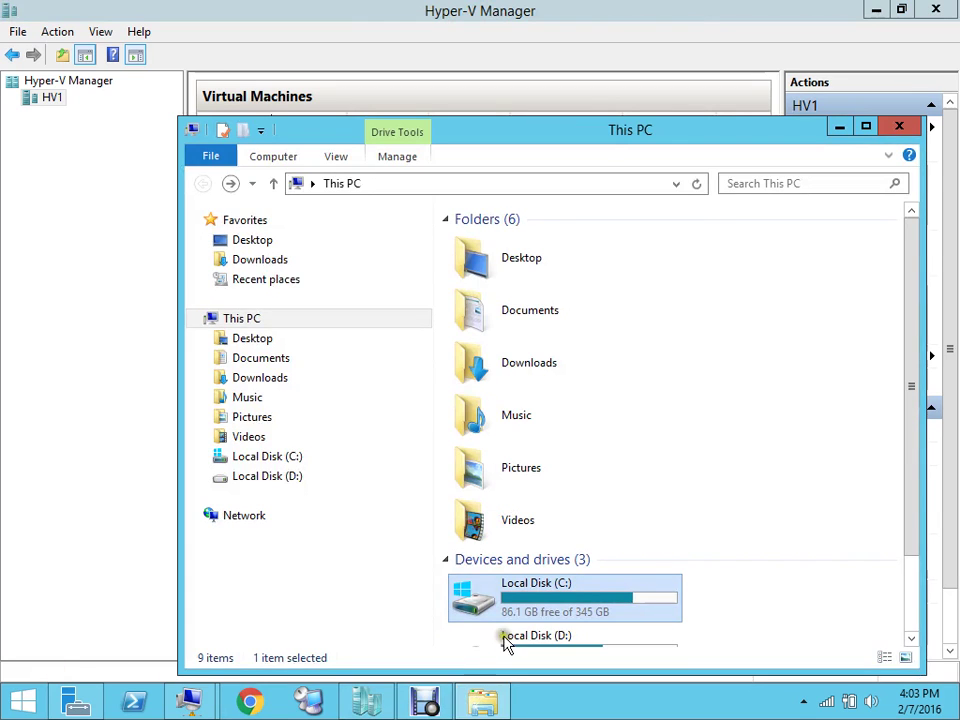
{"action": "double_click", "coordinate": [580, 618]}
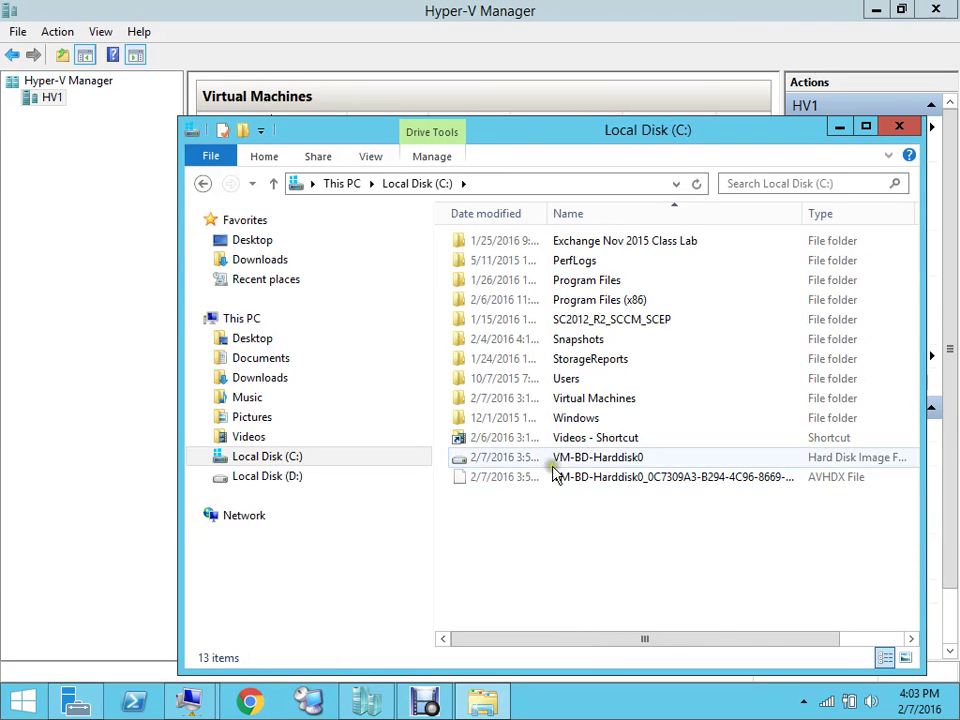
{"action": "left_click", "coordinate": [899, 127]}
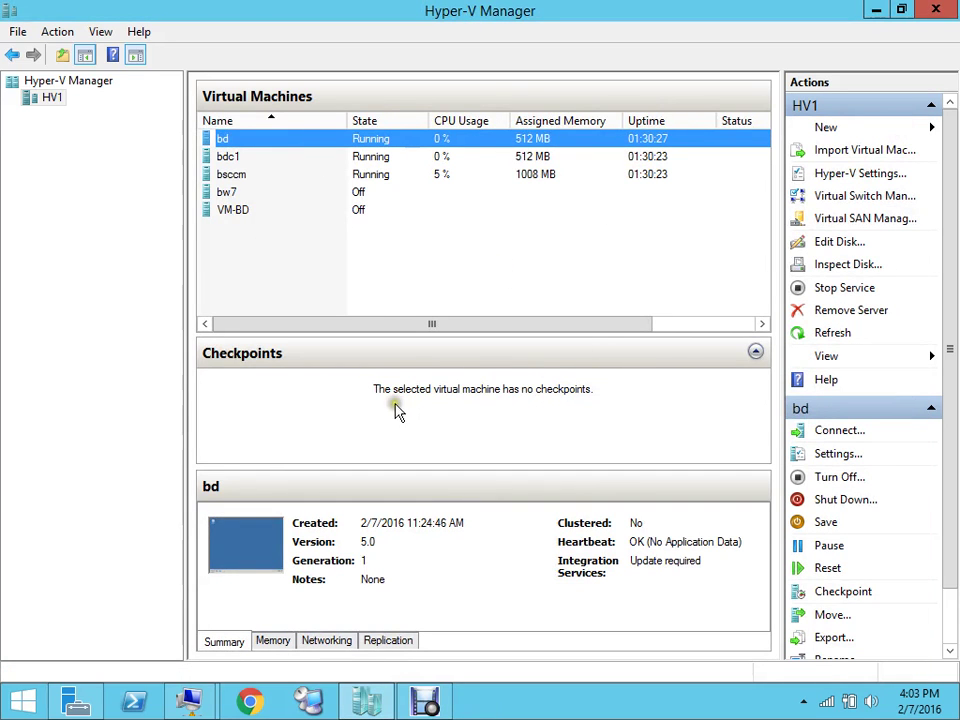
Connect to VM-BD, review its settings (512 MB, 1 processor), minimize both windows, then select bd
{"action": "left_click", "coordinate": [253, 219]}
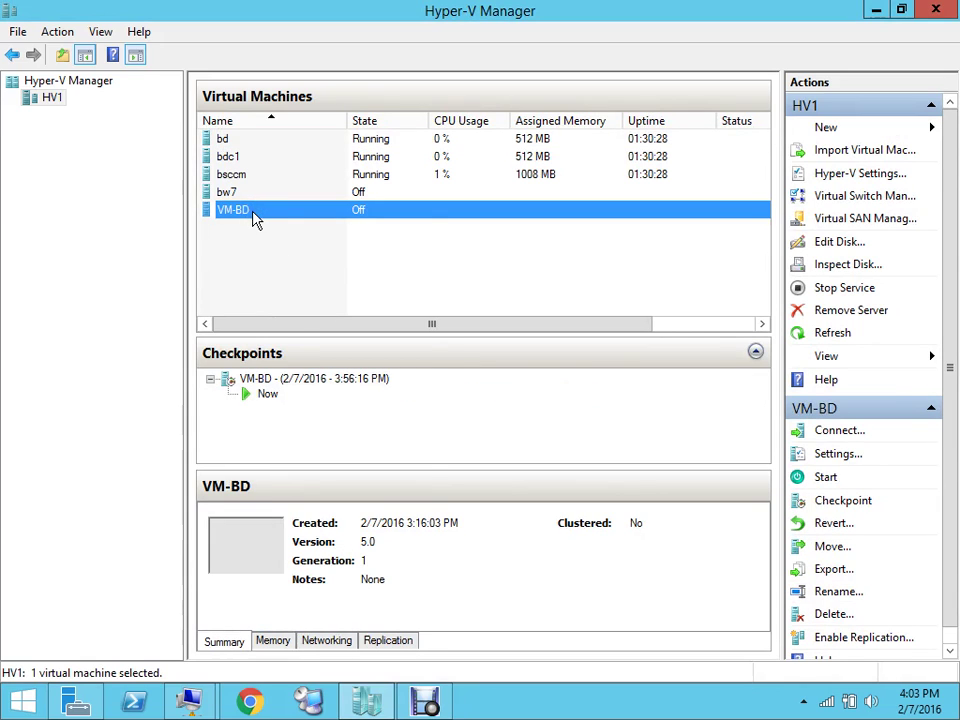
{"action": "right_click", "coordinate": [253, 219]}
{"action": "left_click", "coordinate": [289, 226]}
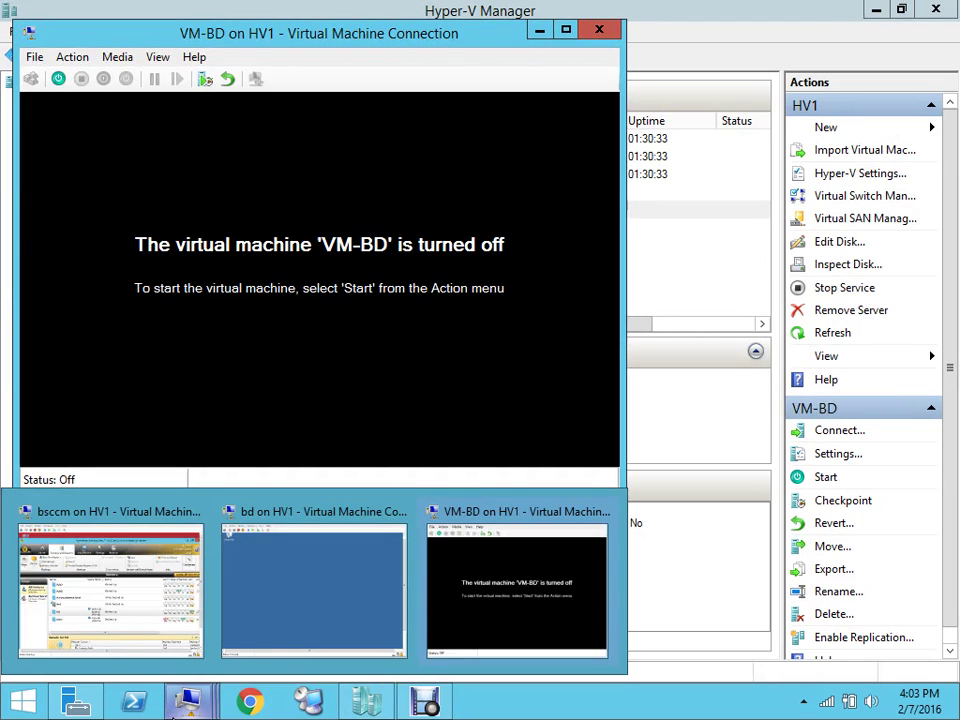
{"action": "left_click", "coordinate": [34, 60]}
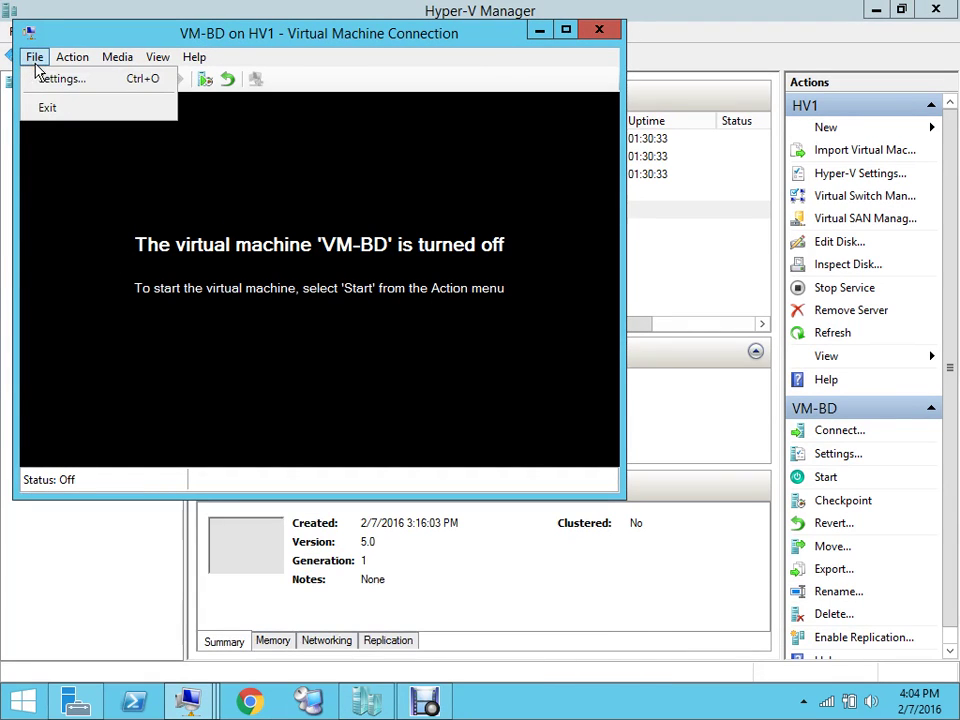
{"action": "left_click", "coordinate": [43, 85]}
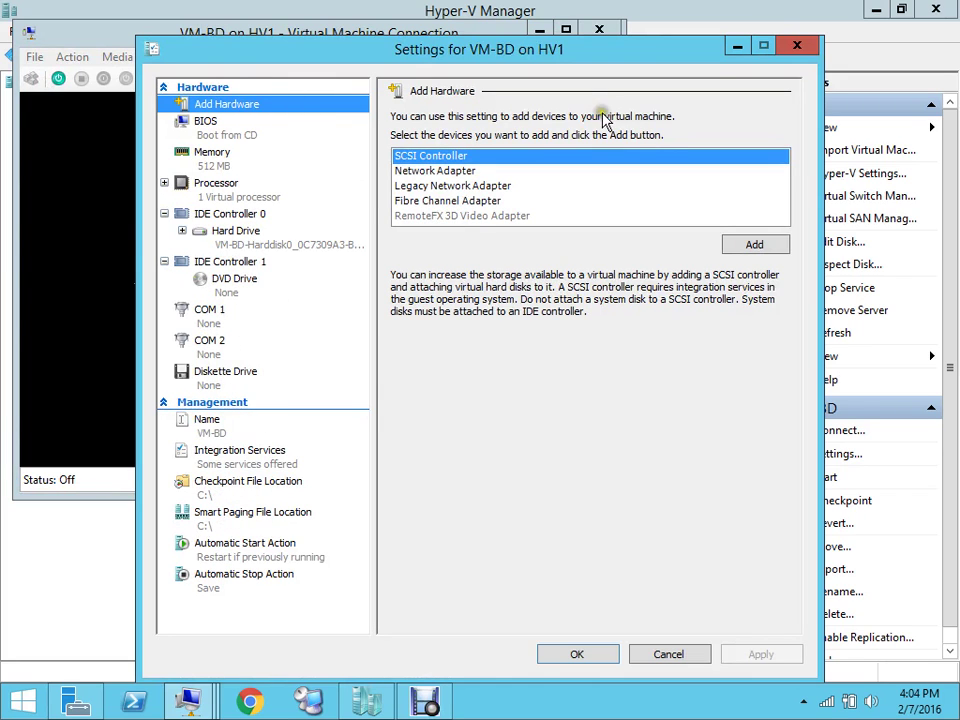
{"action": "left_click", "coordinate": [735, 47]}
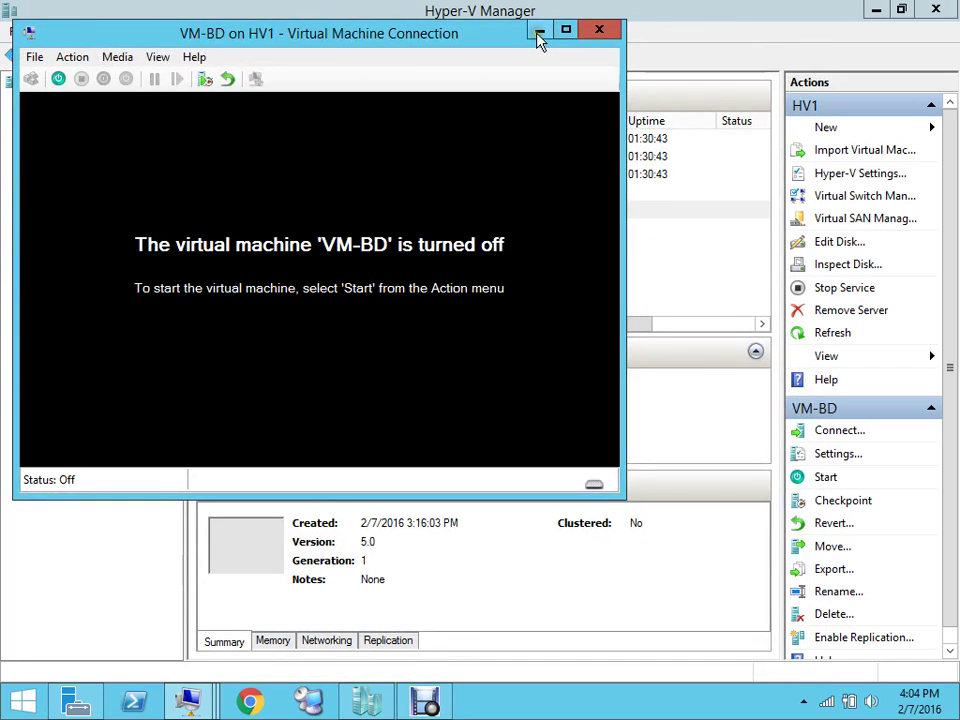
{"action": "left_click", "coordinate": [538, 31]}
{"action": "left_click", "coordinate": [276, 138]}
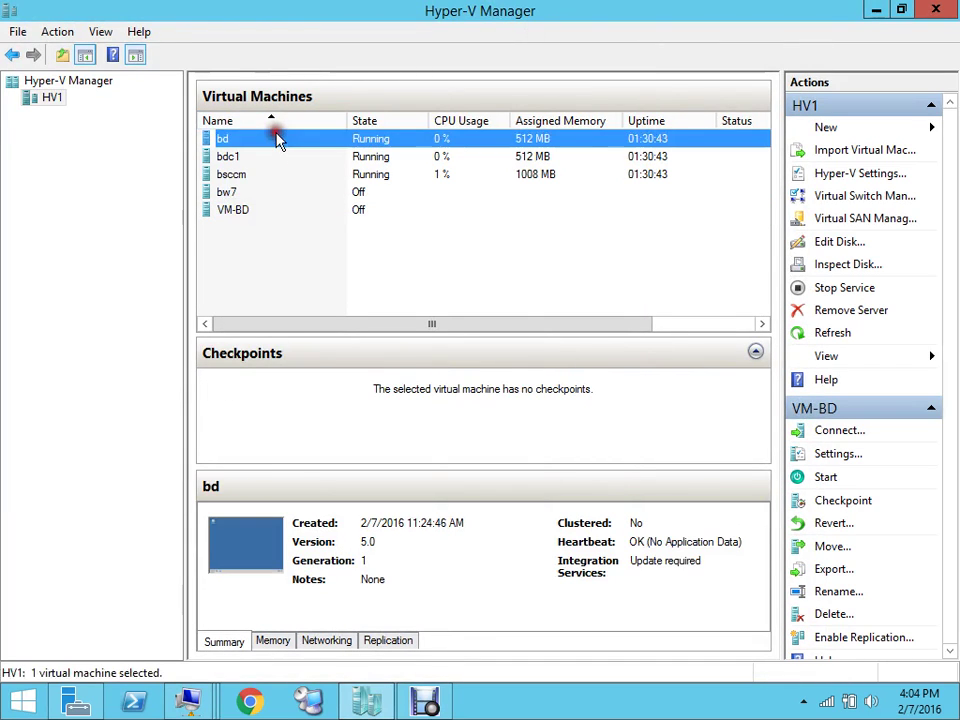
{"action": "right_click", "coordinate": [277, 137]}
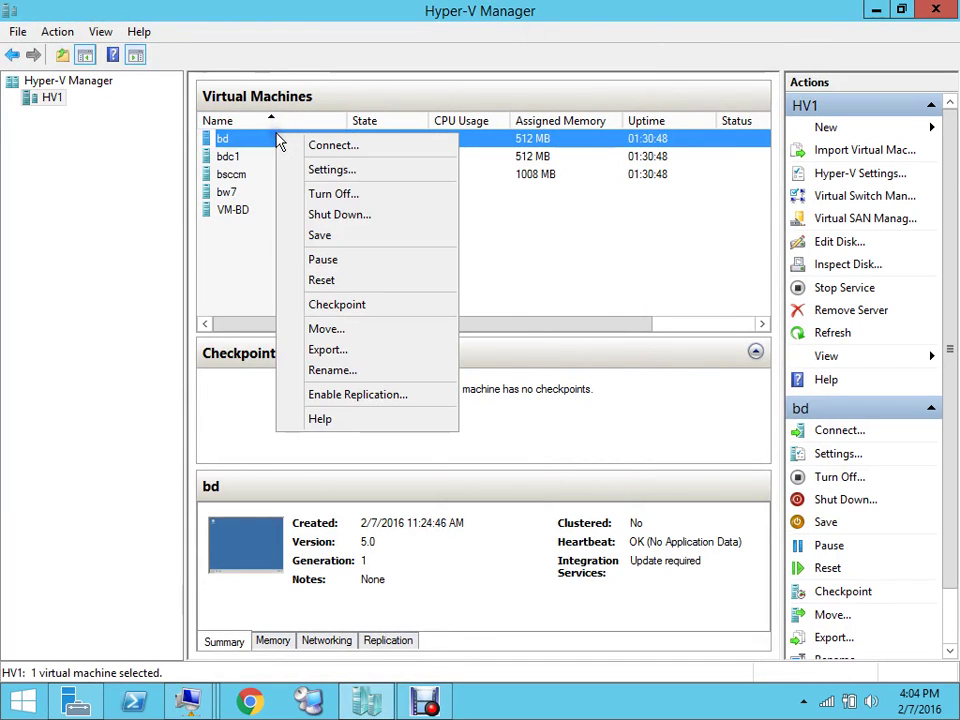
Check bd's settings without changes, then turn off the bd virtual machine
{"action": "left_click", "coordinate": [329, 172]}
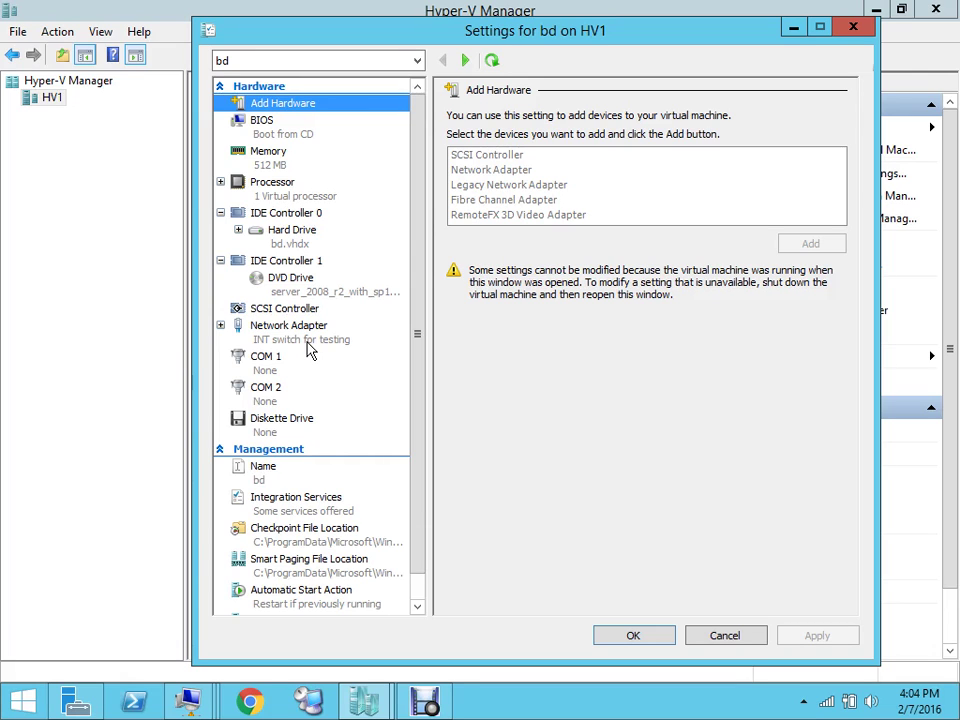
{"action": "left_click", "coordinate": [855, 27]}
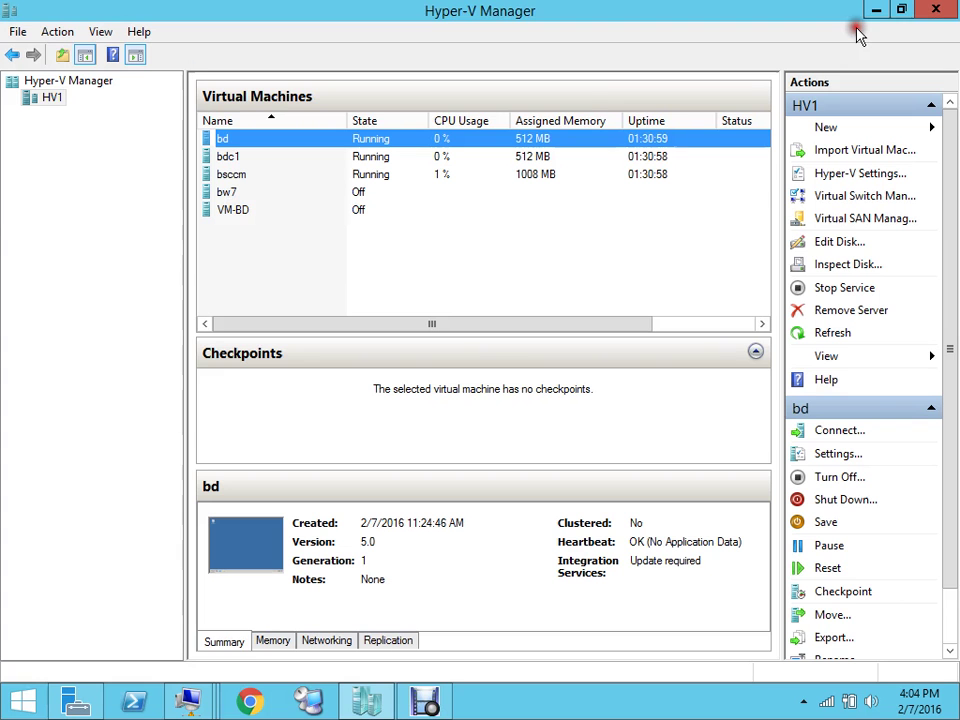
{"action": "left_click", "coordinate": [340, 144]}
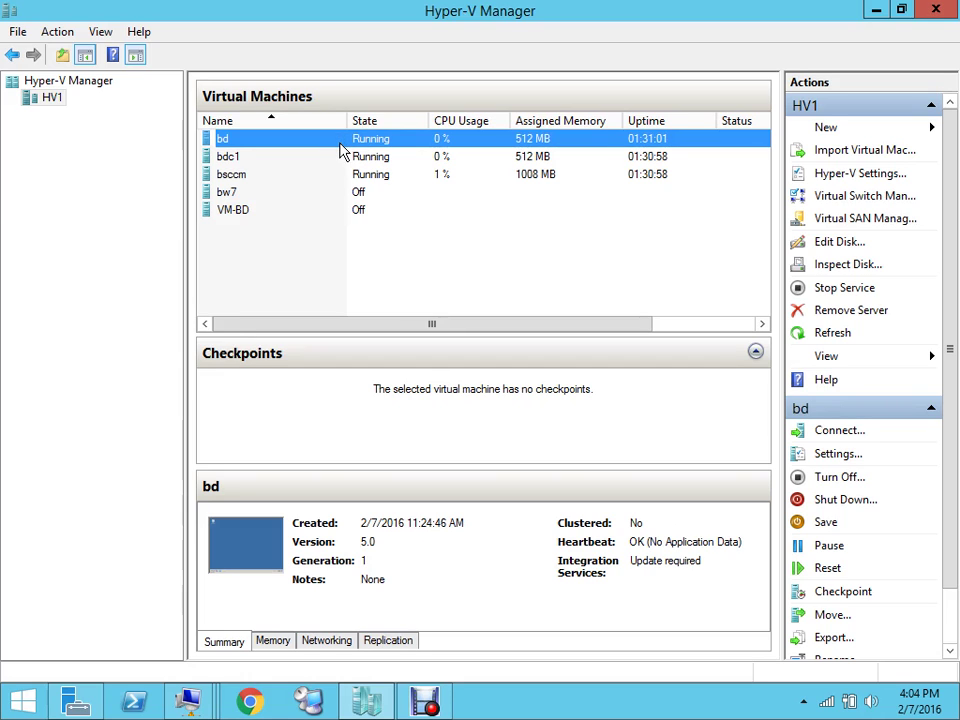
{"action": "right_click", "coordinate": [340, 146]}
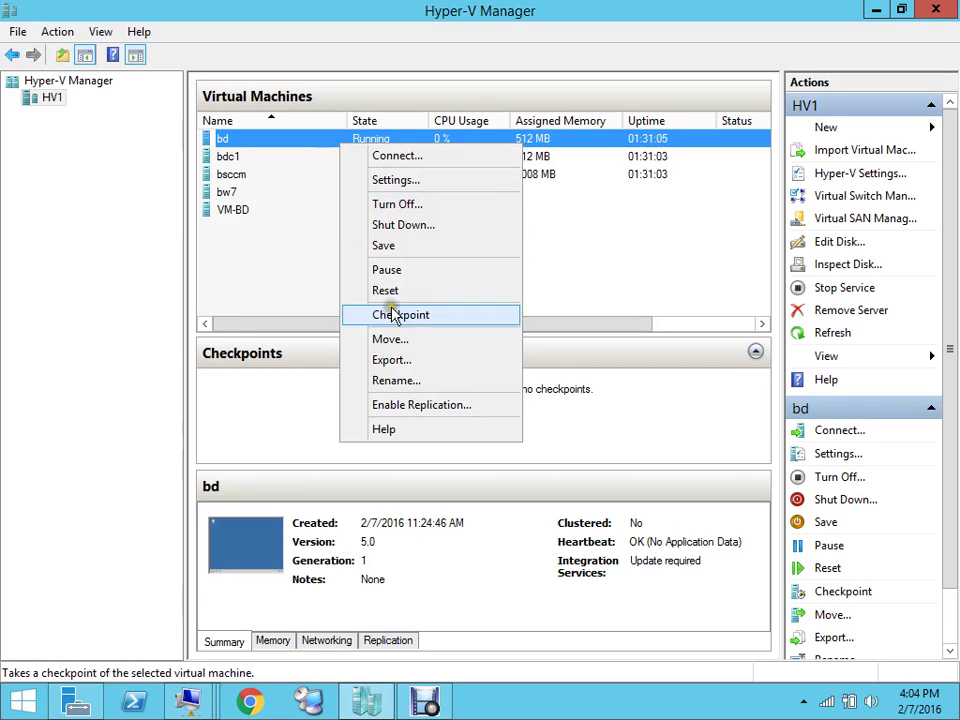
{"action": "left_click", "coordinate": [422, 207]}
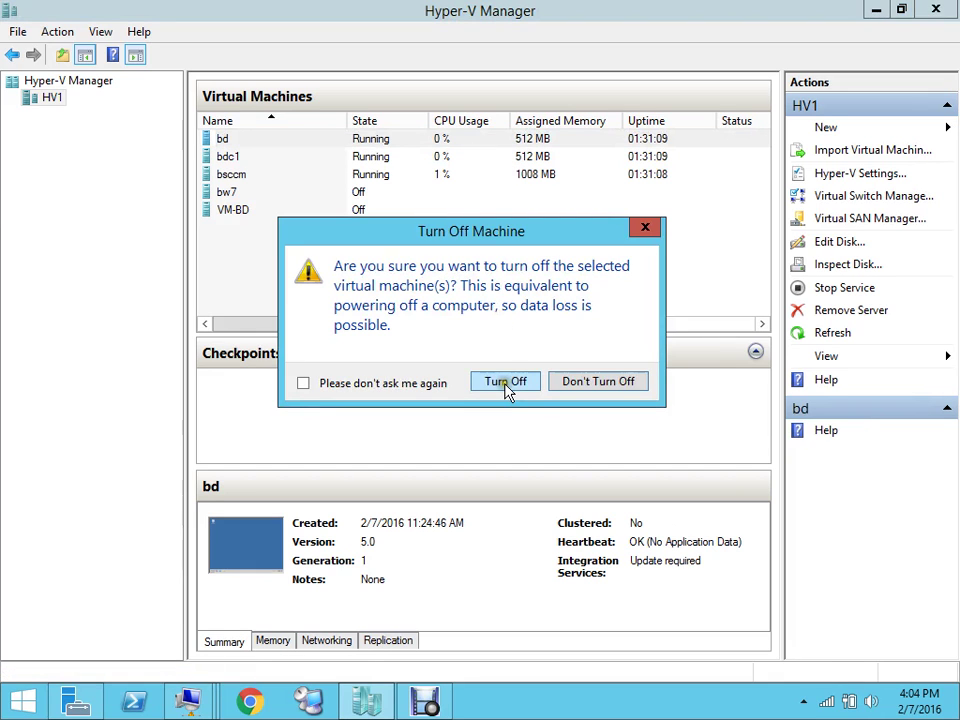
{"action": "left_click", "coordinate": [507, 382]}
Minimize bd's console window and select VM-BD in the machine list
{"action": "double_click", "coordinate": [279, 242]}
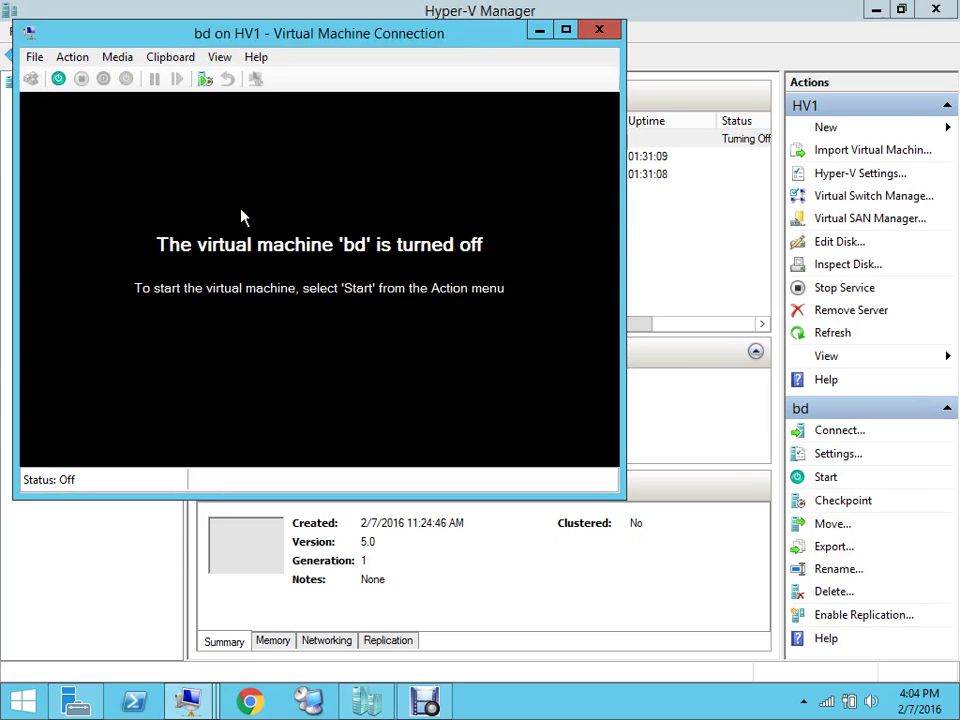
{"action": "left_click", "coordinate": [546, 35]}
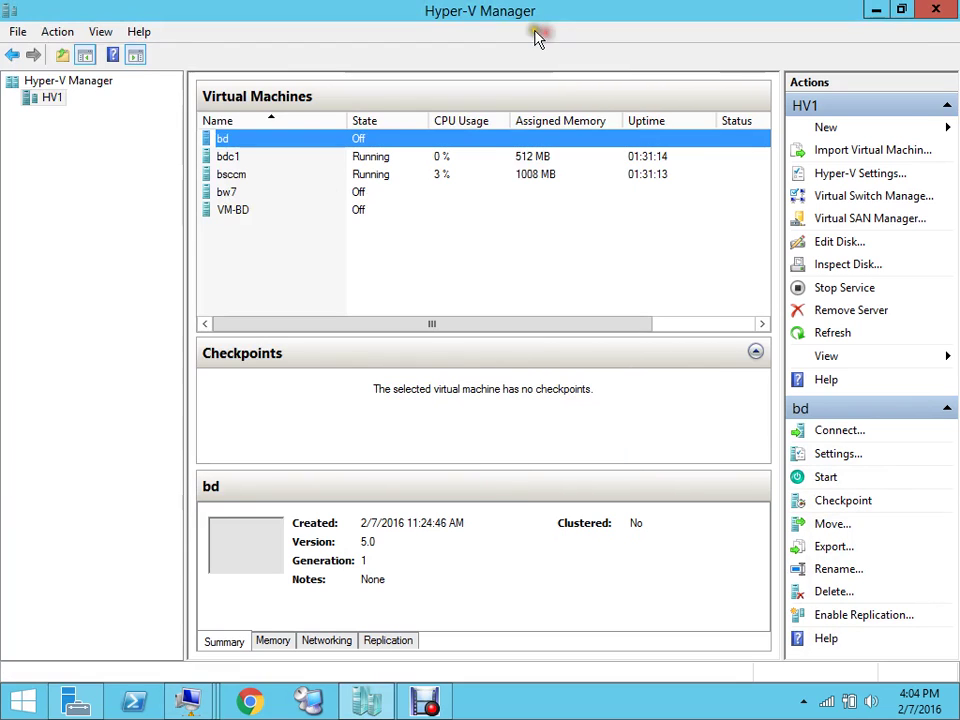
{"action": "left_click", "coordinate": [244, 215]}
Connect to VM-BD's console and reopen its settings from the File menu
{"action": "right_click", "coordinate": [244, 216]}
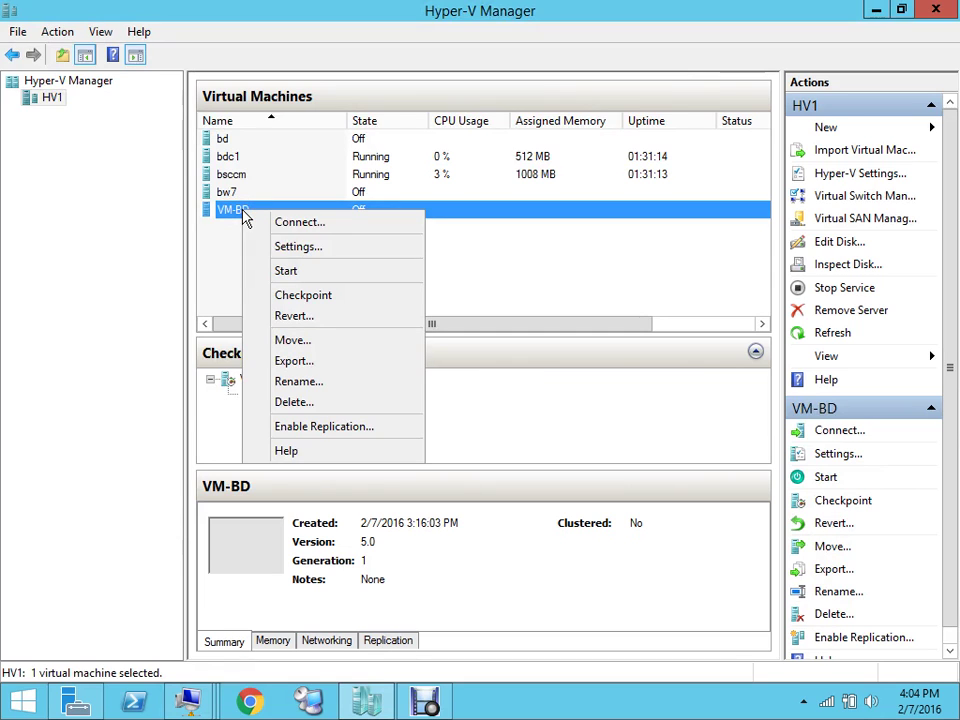
{"action": "left_click", "coordinate": [292, 249]}
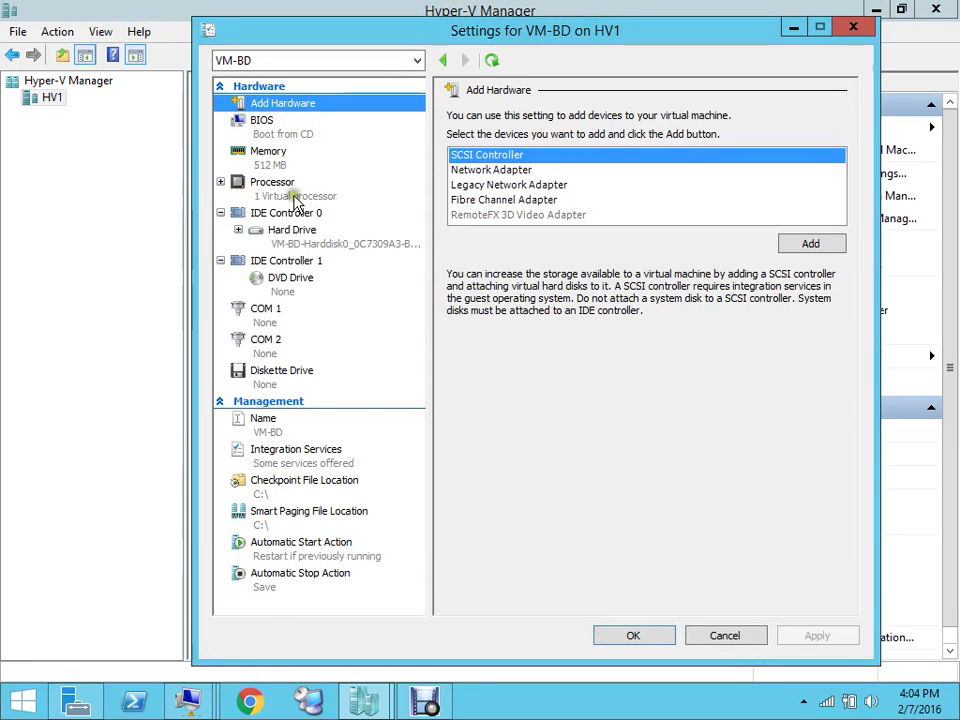
{"action": "left_click", "coordinate": [476, 171]}
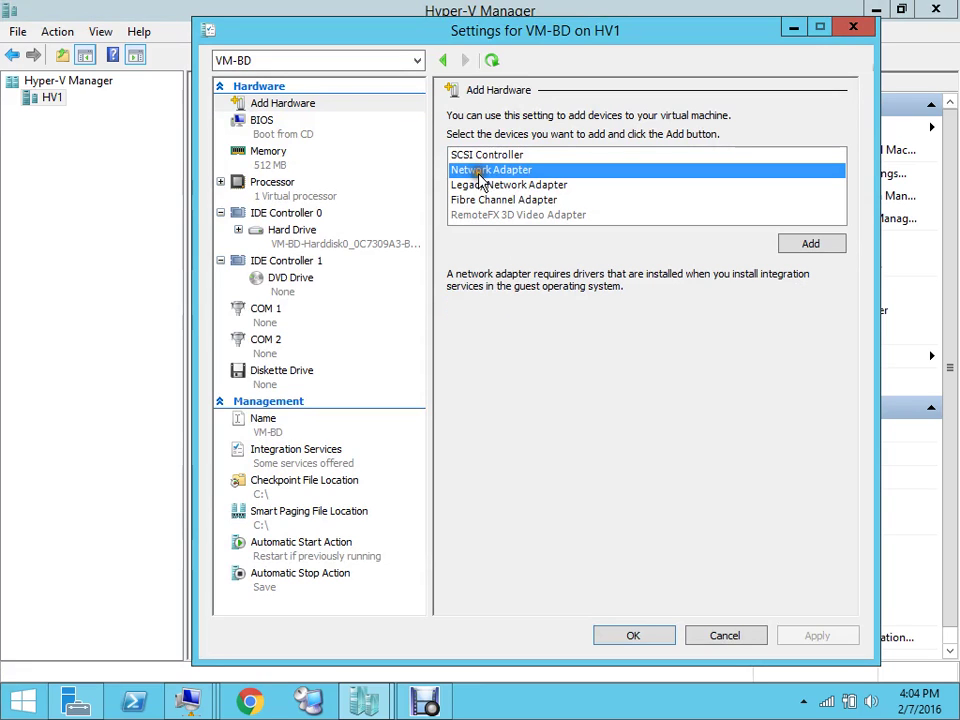
{"action": "left_click", "coordinate": [853, 28]}
{"action": "right_click", "coordinate": [332, 223]}
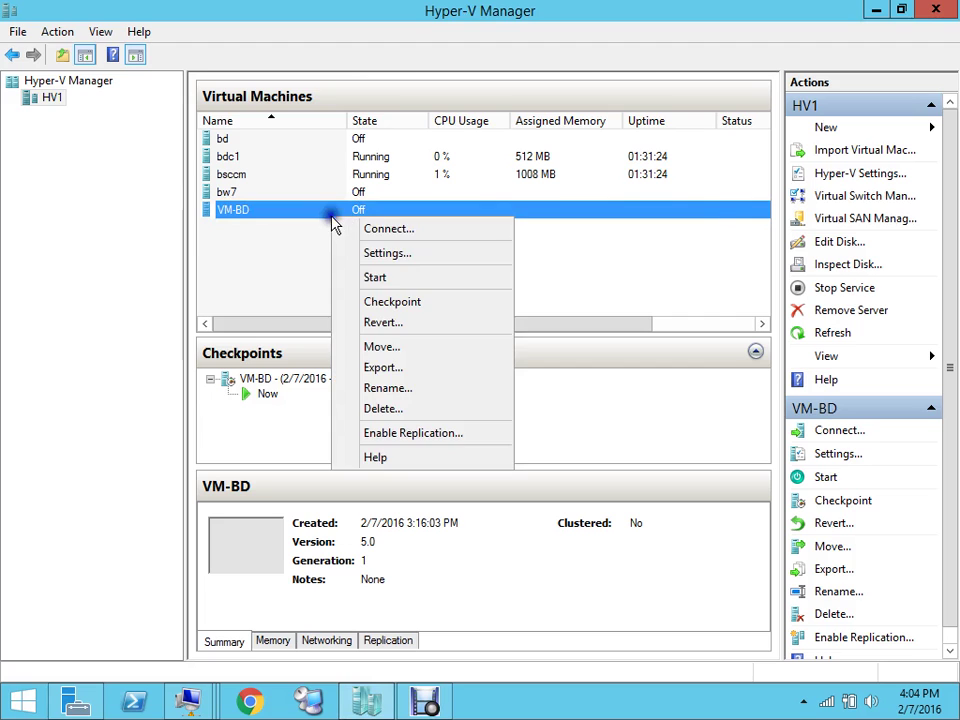
{"action": "left_click", "coordinate": [372, 233]}
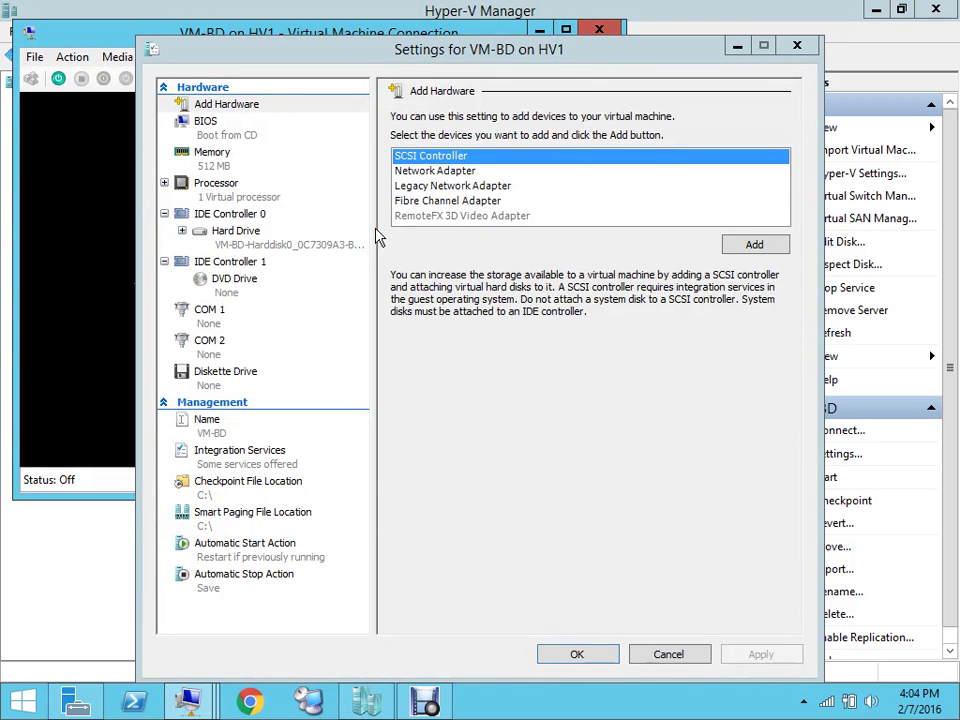
{"action": "left_click", "coordinate": [797, 46]}
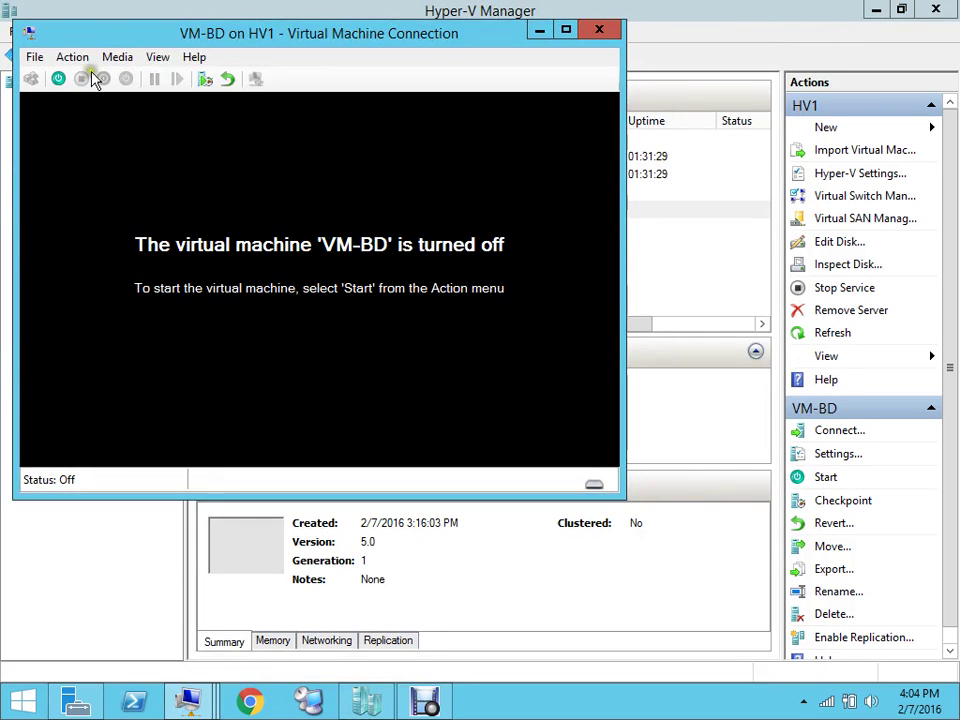
{"action": "left_click", "coordinate": [34, 58]}
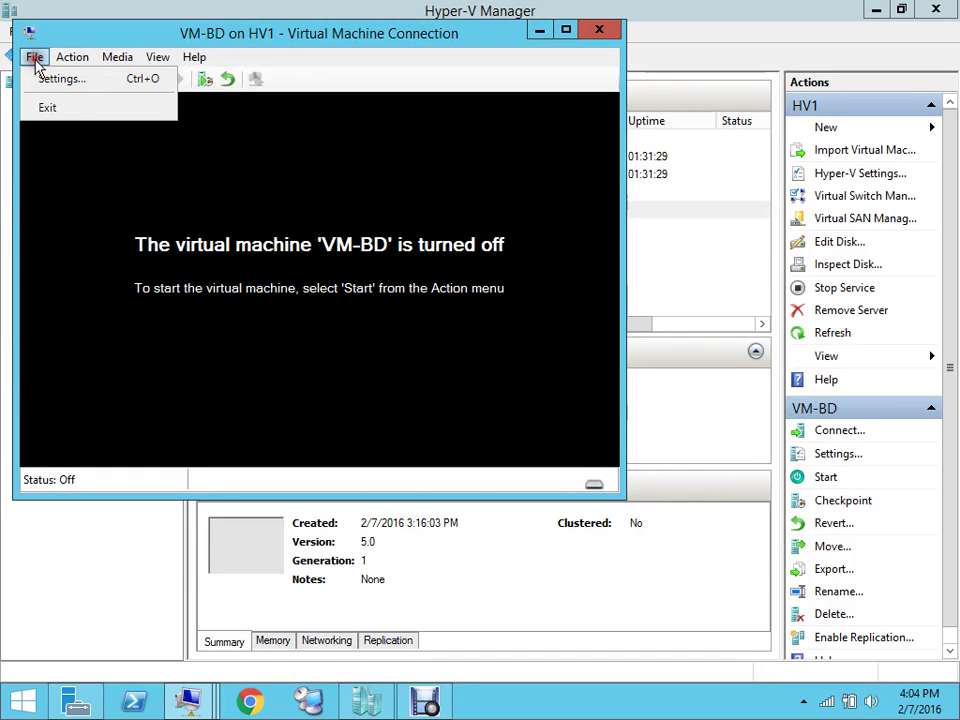
{"action": "left_click", "coordinate": [47, 79]}
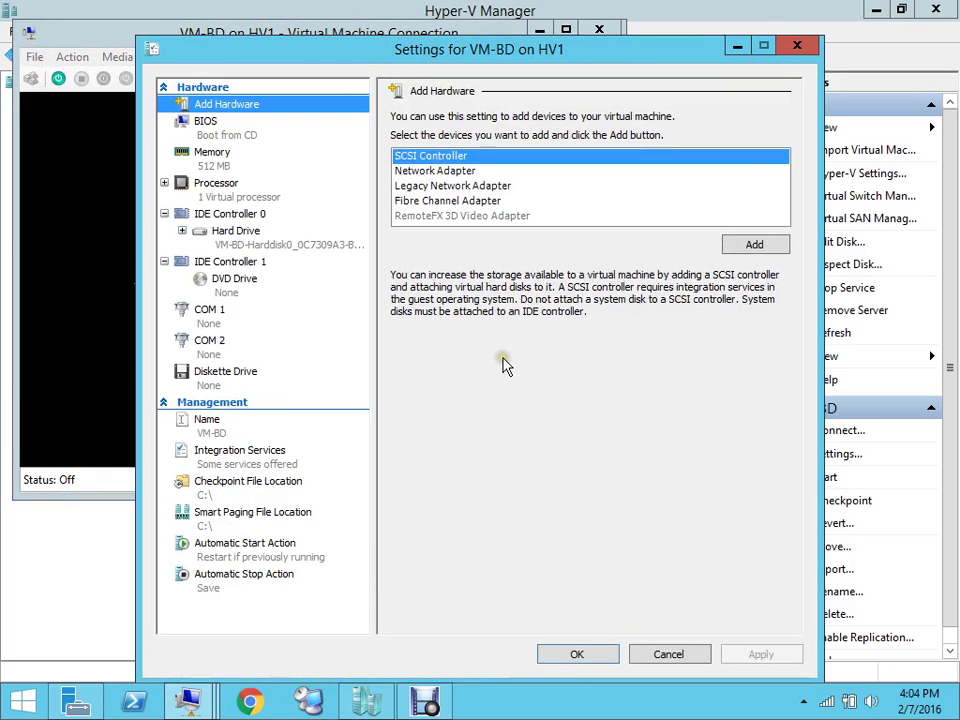
Add a network adapter on 'INT switch for testing' to VM-BD, save, and start it
{"action": "left_click", "coordinate": [440, 172]}
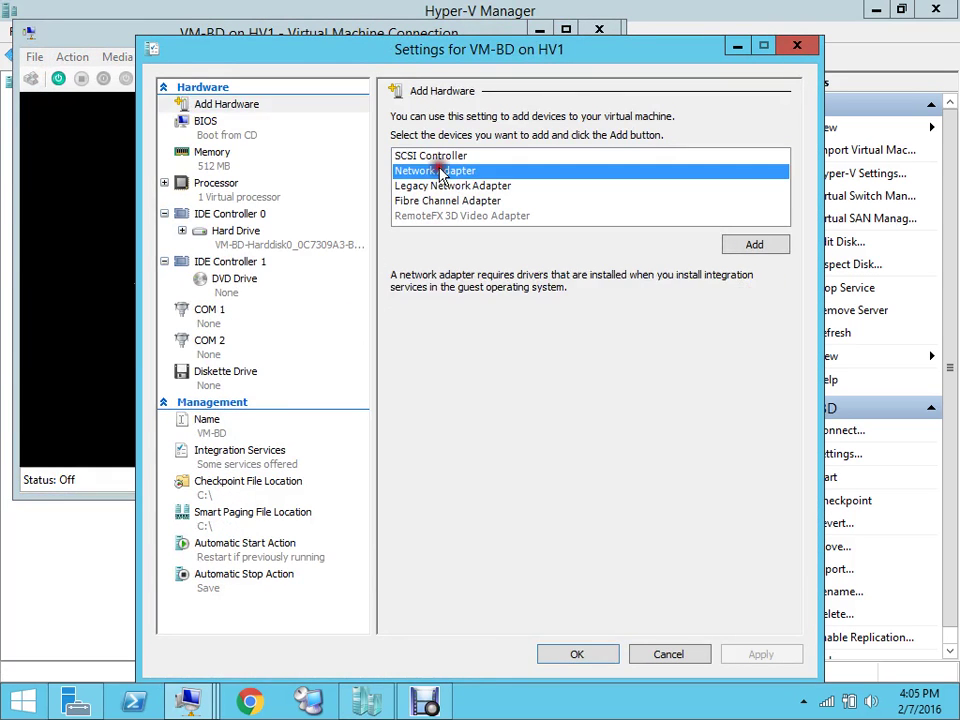
{"action": "left_click", "coordinate": [750, 244]}
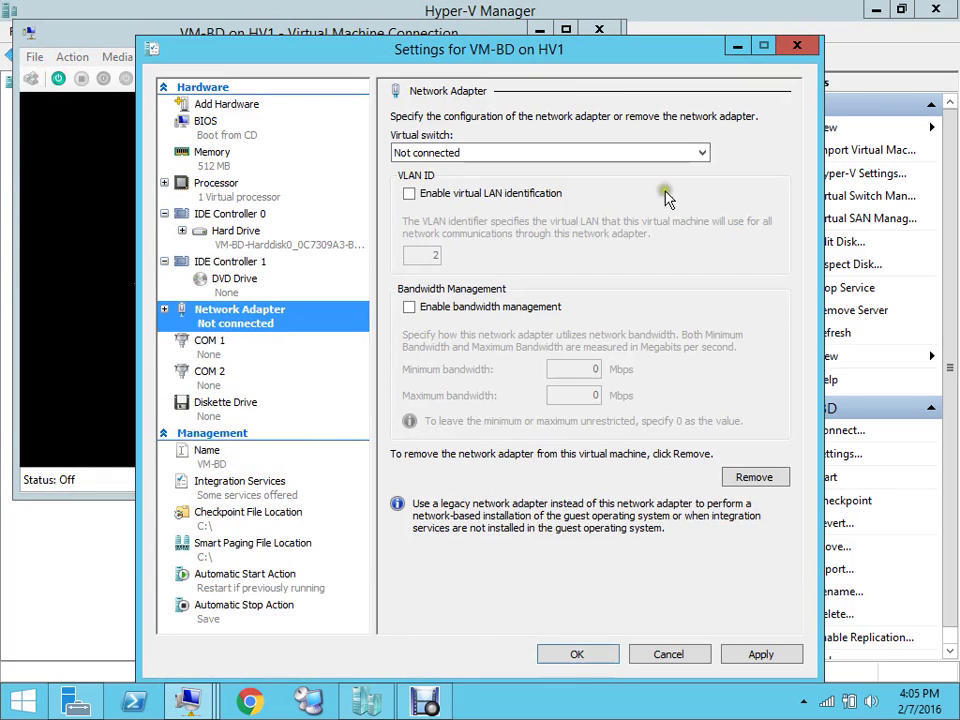
{"action": "left_click", "coordinate": [701, 154]}
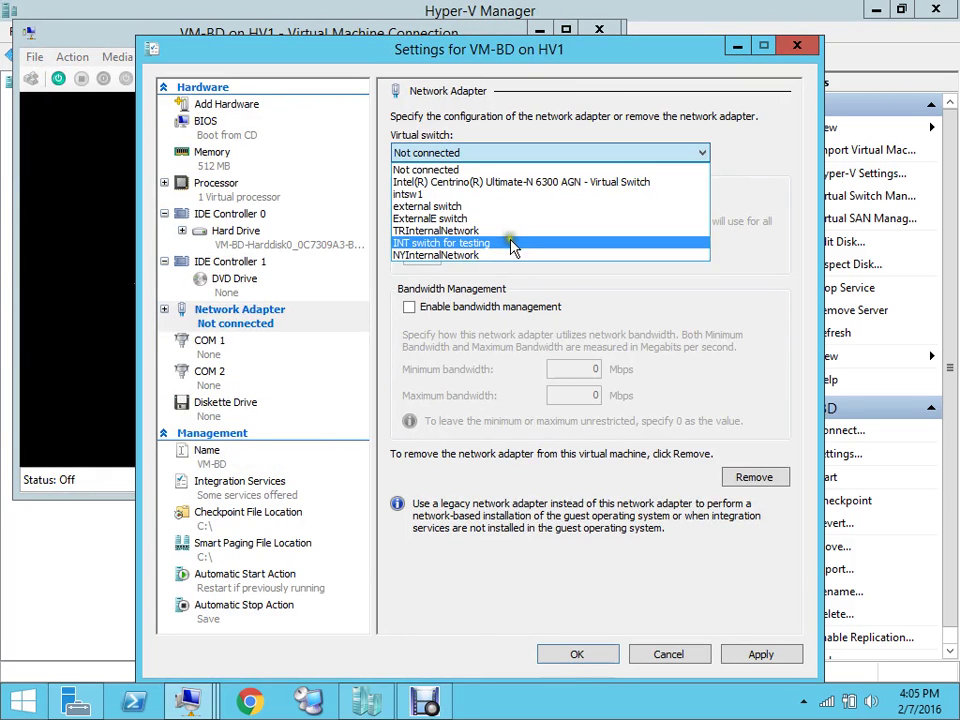
{"action": "left_click", "coordinate": [513, 247]}
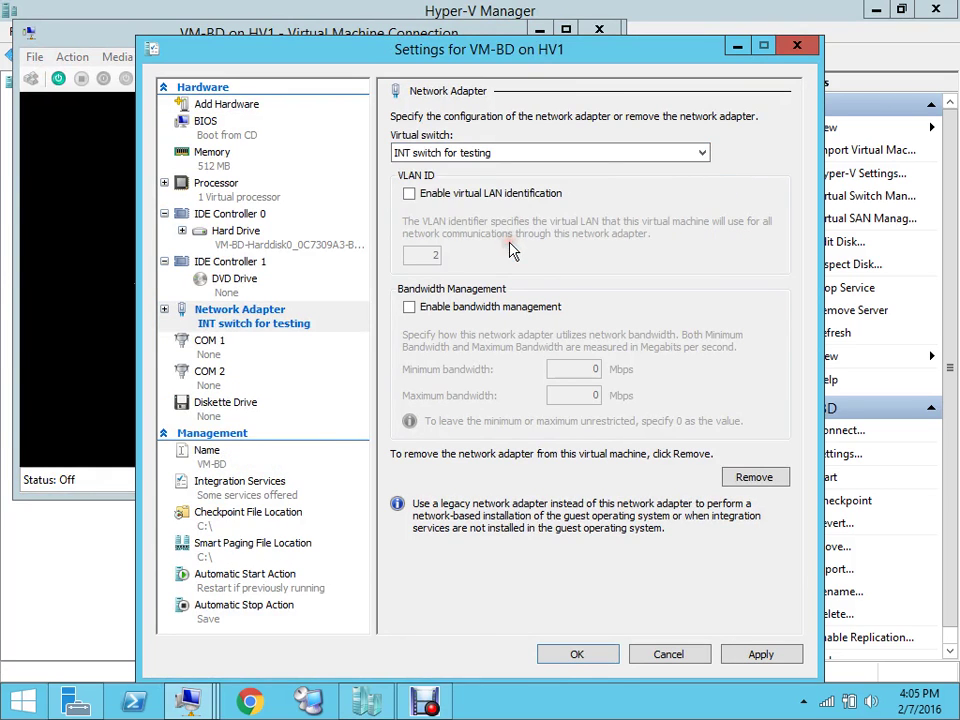
{"action": "left_click", "coordinate": [776, 656]}
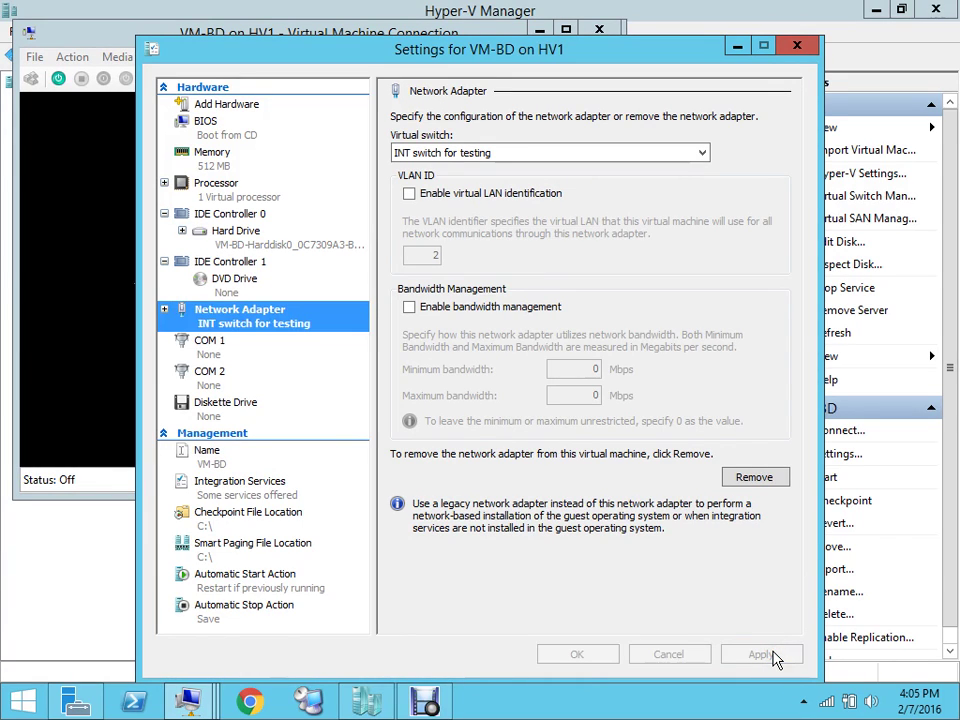
{"action": "left_click", "coordinate": [575, 657]}
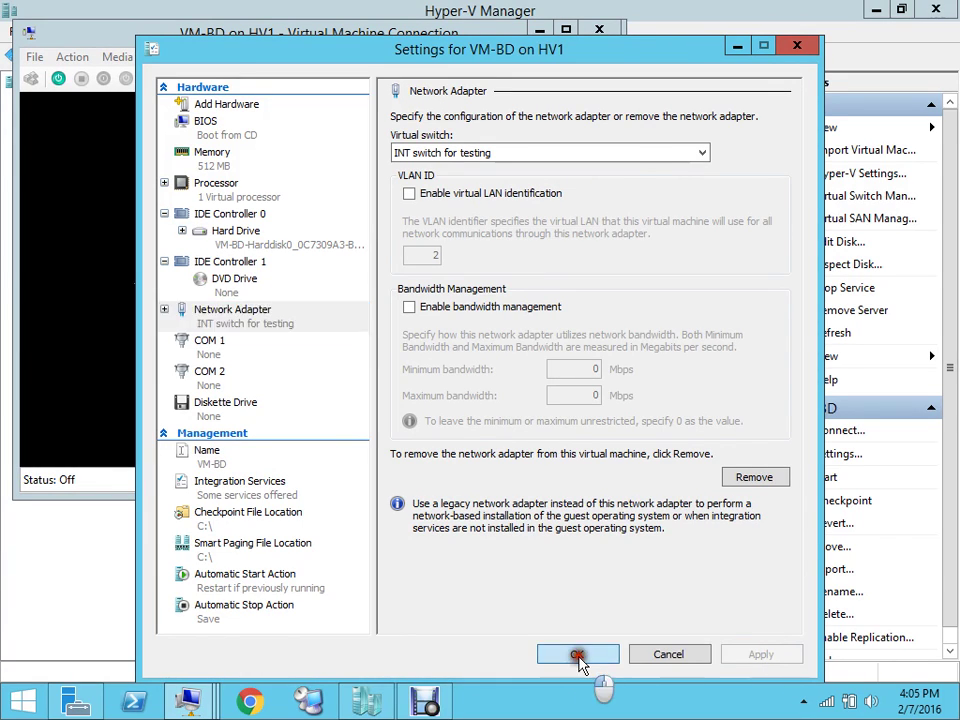
{"action": "left_click", "coordinate": [58, 79]}
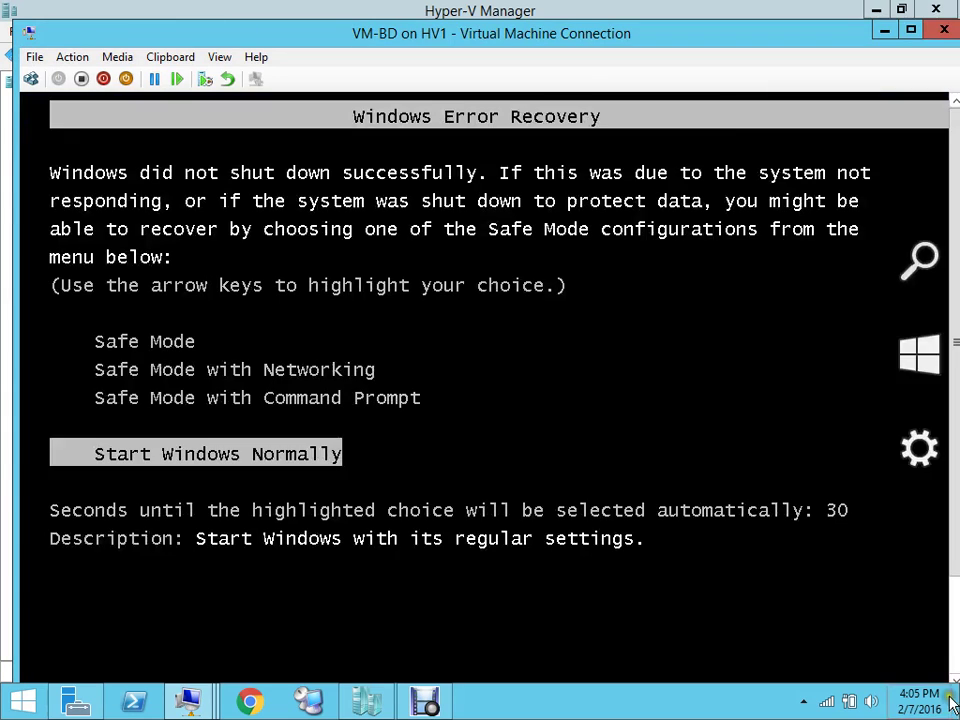
Choose Start Windows Normally on VM-BD's Windows Error Recovery screen
{"action": "mouse_move", "coordinate": [885, 579]}
{"action": "key", "text": "Return"}
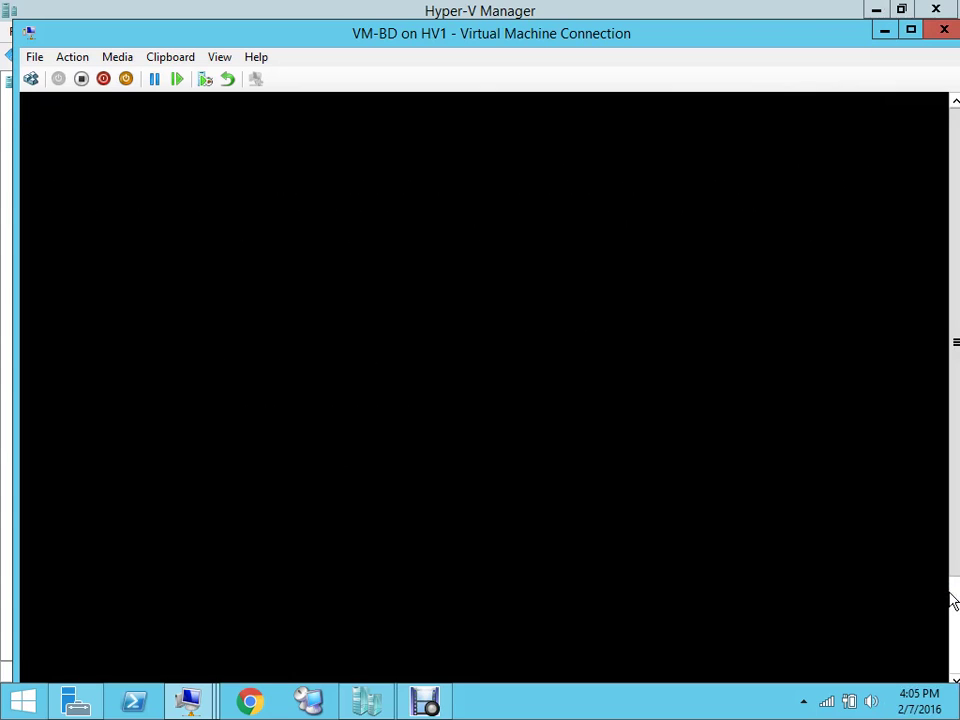
{"action": "scroll", "coordinate": [951, 630], "scroll_direction": "down", "scroll_amount": 3}
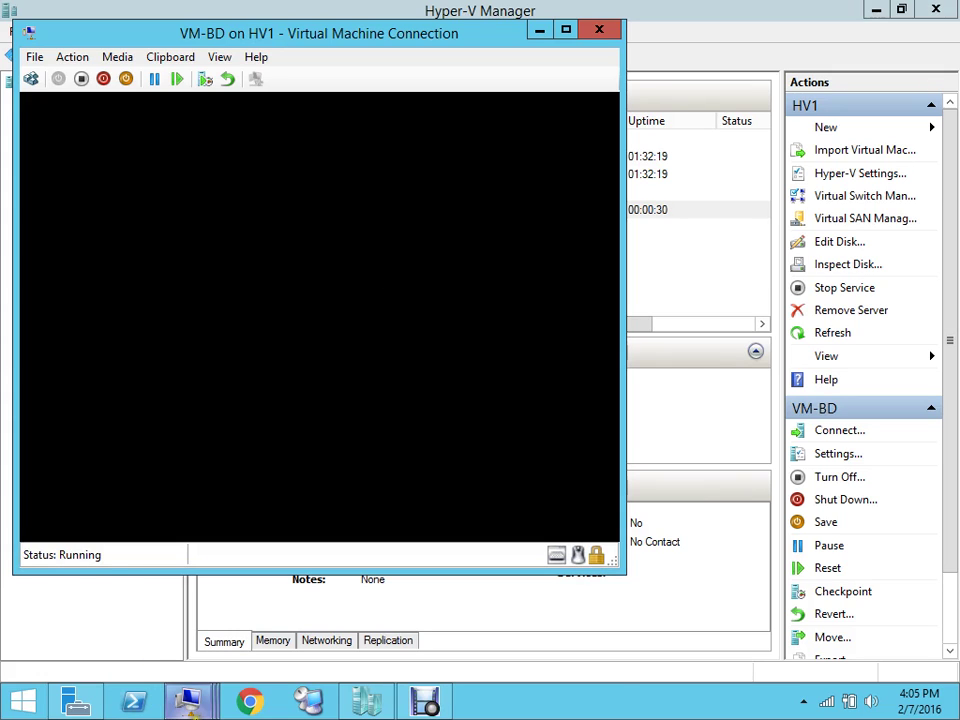
Maximize the VM-BD connection window and open the host Start button's shortcut menu
{"action": "mouse_move", "coordinate": [188, 702]}
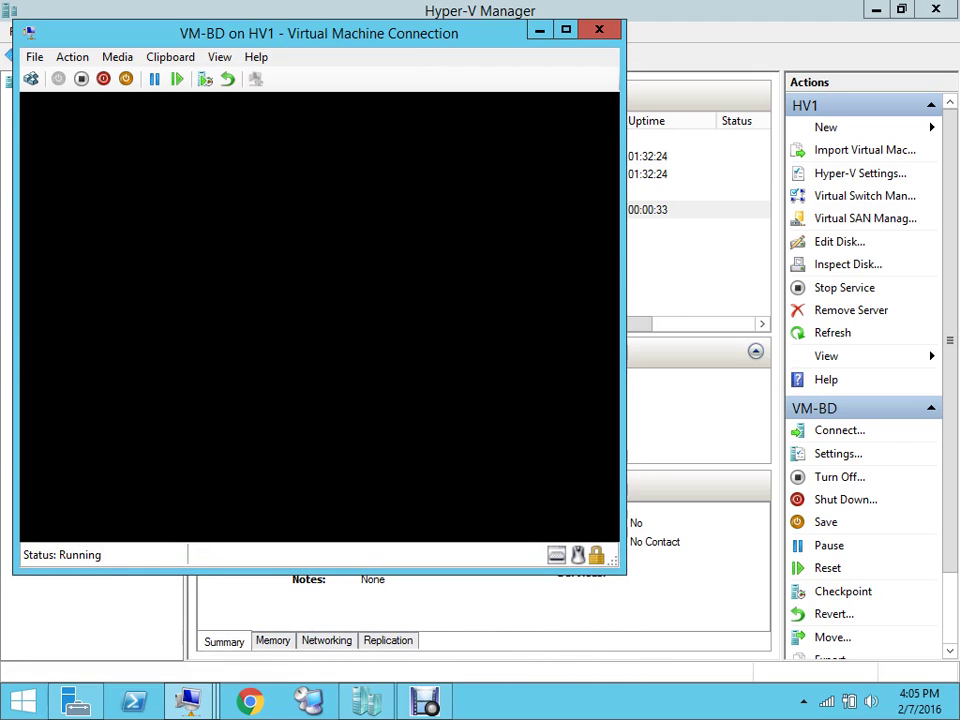
{"action": "key", "text": "super+Up"}
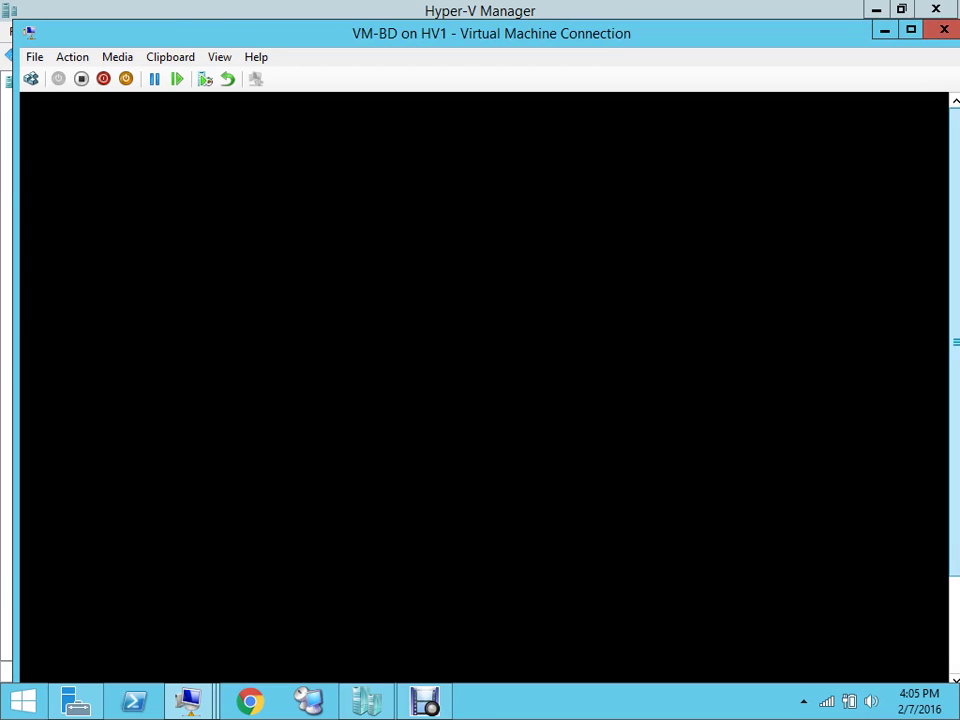
{"action": "left_click", "coordinate": [954, 630]}
{"action": "left_click", "coordinate": [958, 137]}
{"action": "right_click", "coordinate": [951, 225]}
{"action": "left_click", "coordinate": [720, 231]}
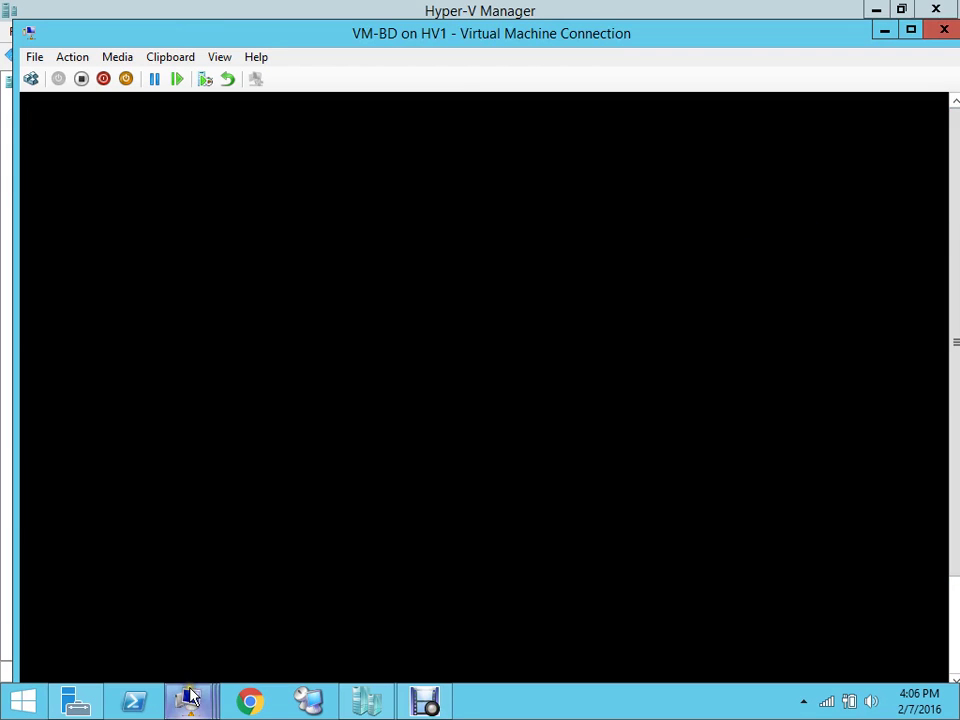
{"action": "right_click", "coordinate": [24, 705]}
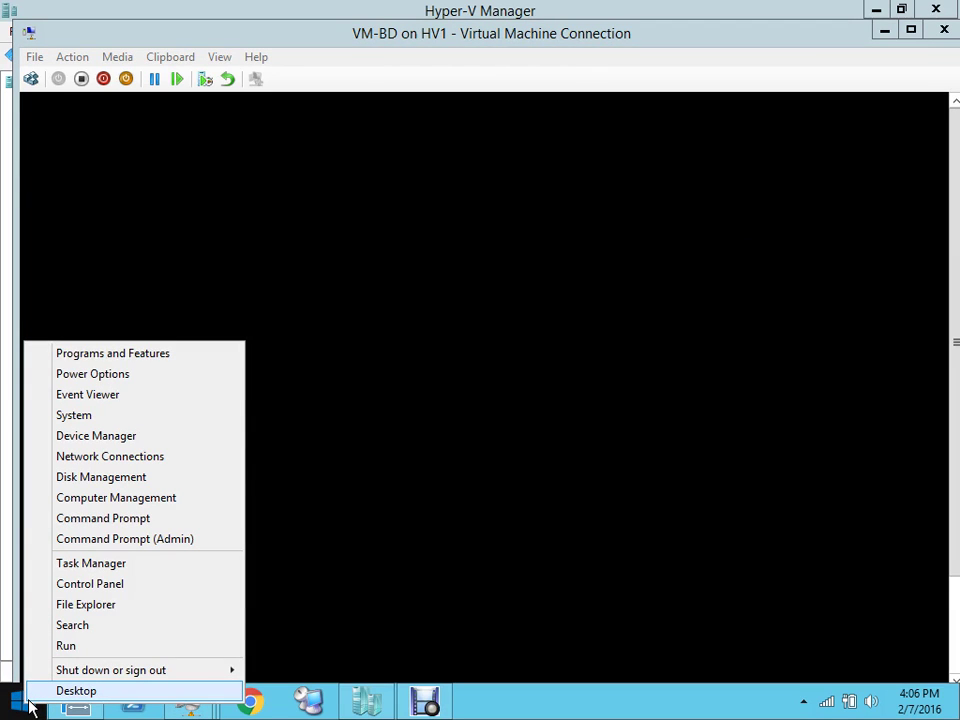
Open the vd2 notes from the Desktop folder on Local Disk (C:), then minimize Notepad and Explorer
{"action": "left_click", "coordinate": [118, 610]}
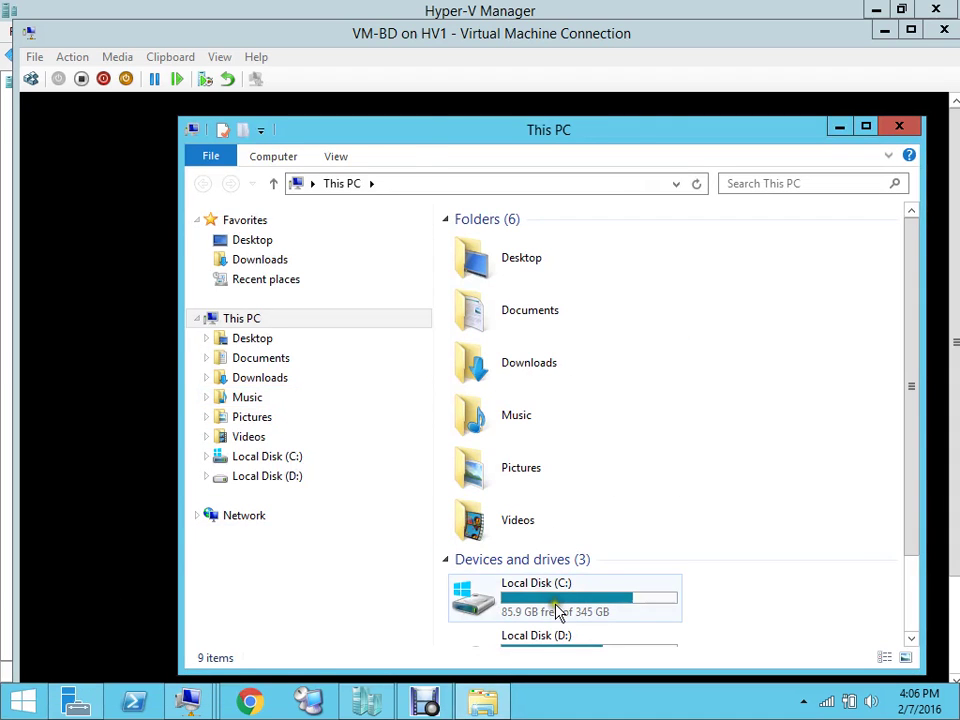
{"action": "left_click", "coordinate": [556, 610]}
{"action": "double_click", "coordinate": [556, 611]}
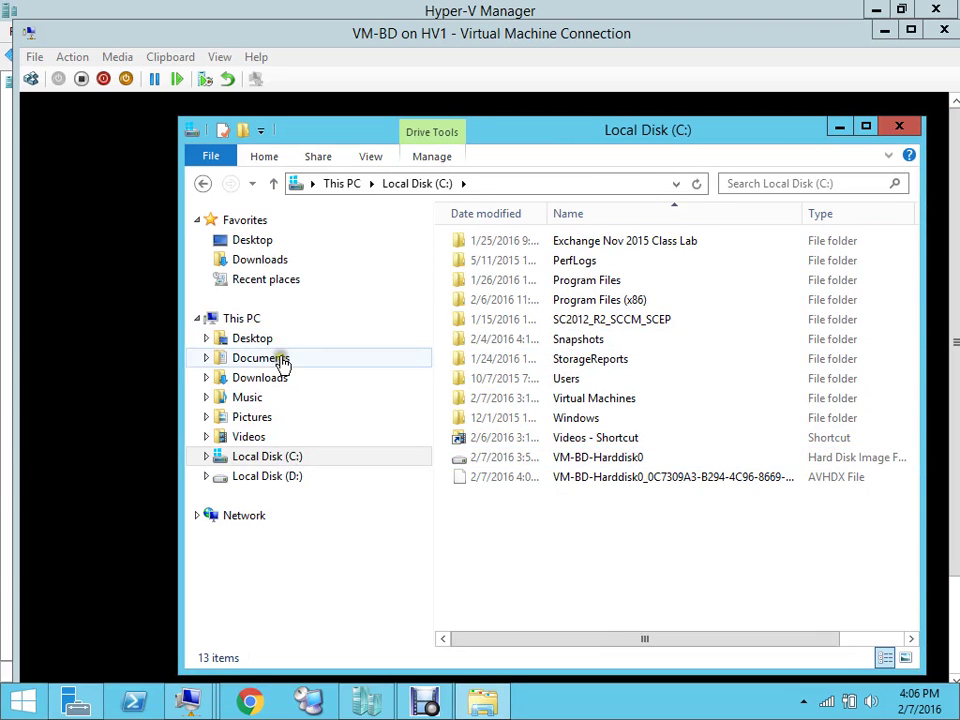
{"action": "left_click", "coordinate": [252, 340]}
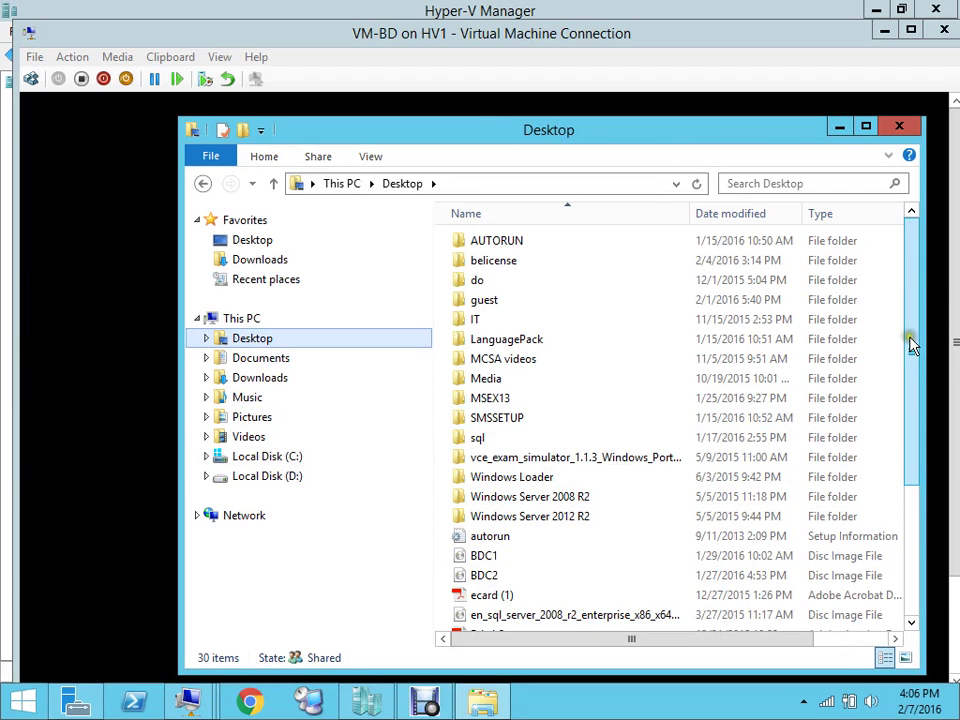
{"action": "left_click_drag", "start_coordinate": [909, 343], "coordinate": [921, 450]}
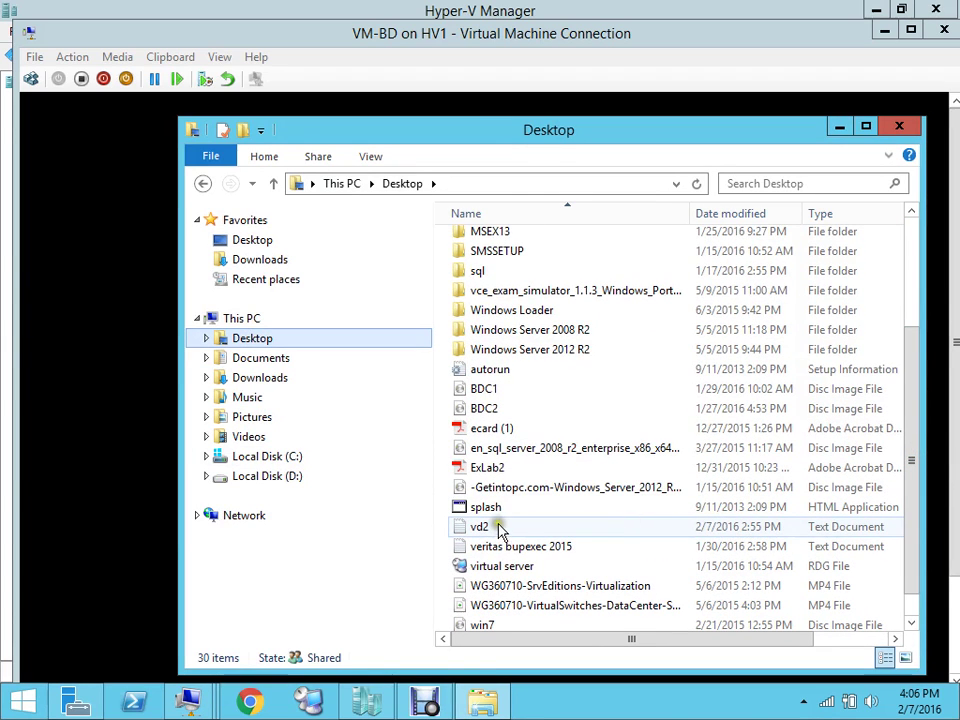
{"action": "double_click", "coordinate": [495, 526]}
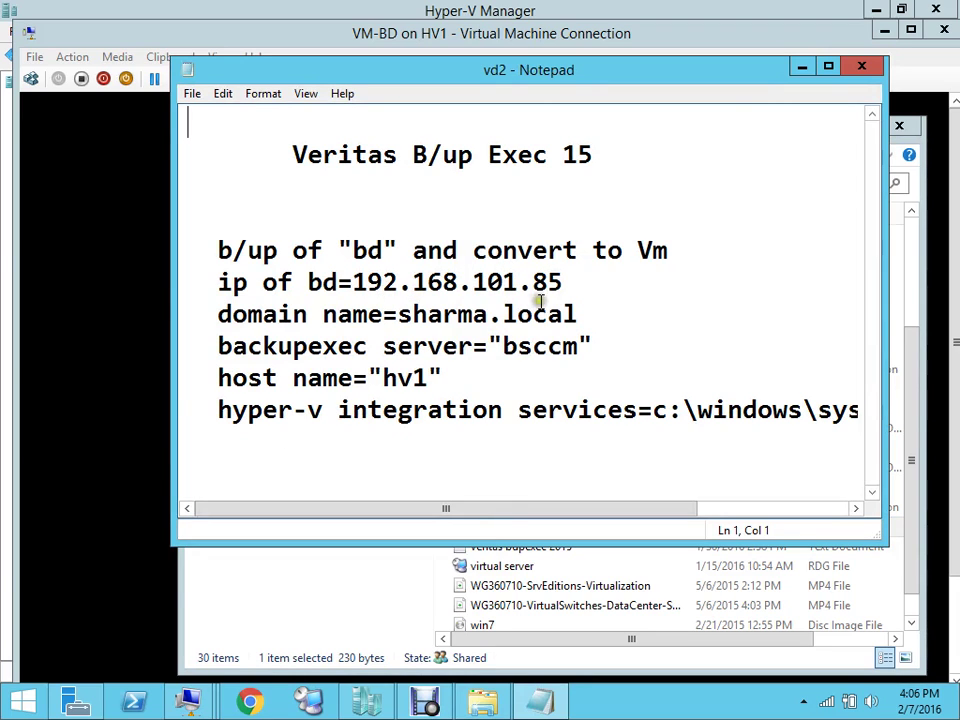
{"action": "left_click", "coordinate": [802, 74]}
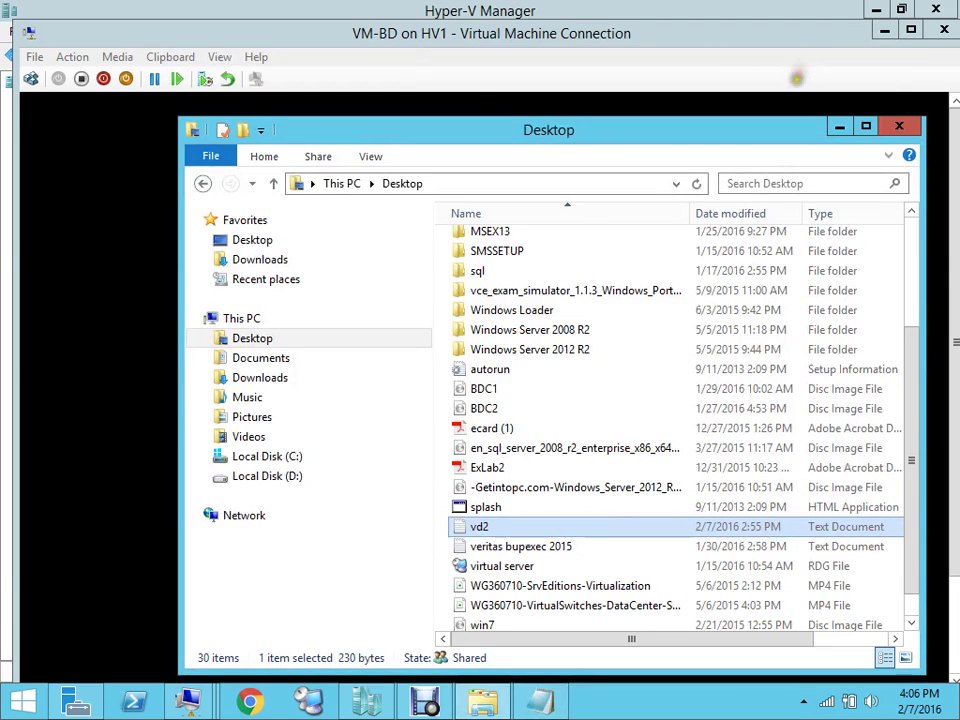
{"action": "left_click", "coordinate": [838, 131]}
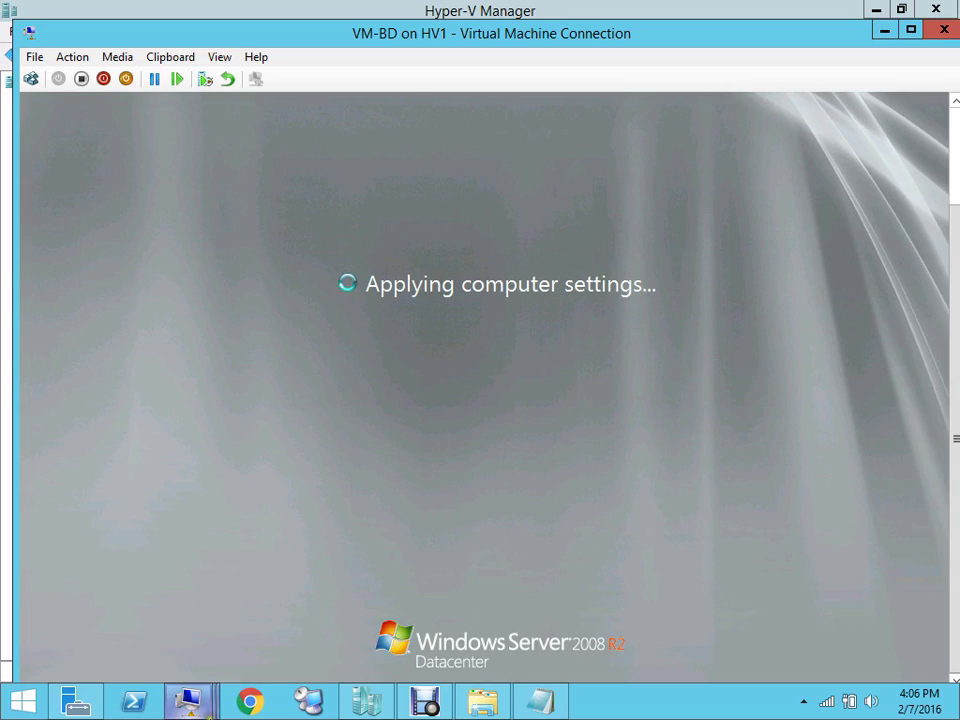
{"action": "mouse_move", "coordinate": [200, 708]}
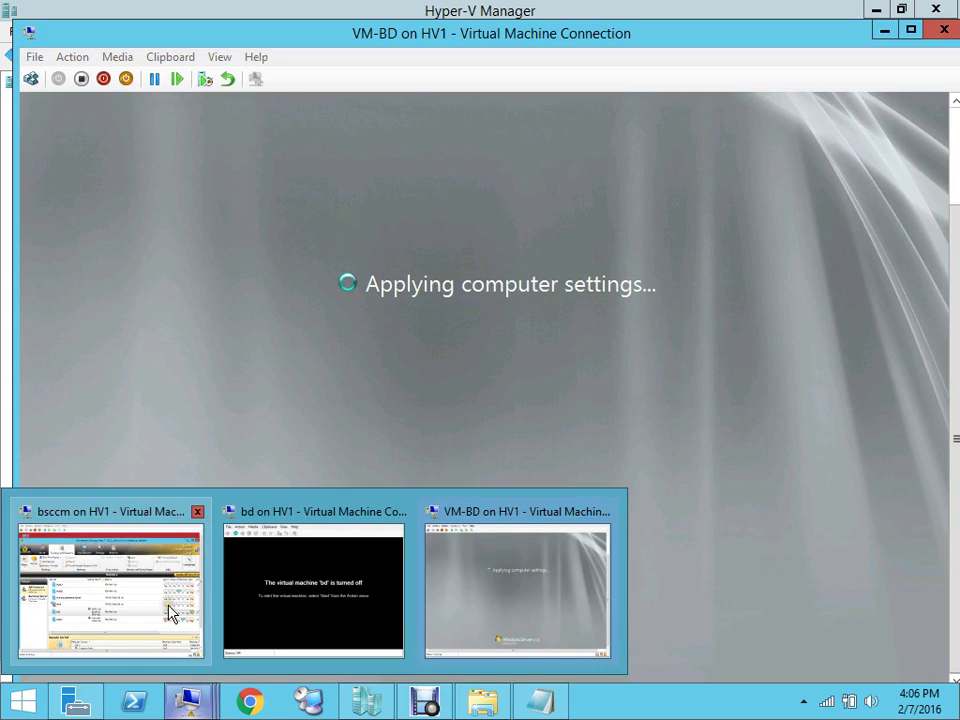
Review bd's Job Histories on Backup Exec's Job Monitor tab, then return to Hyper-V Manager
{"action": "left_click", "coordinate": [170, 612]}
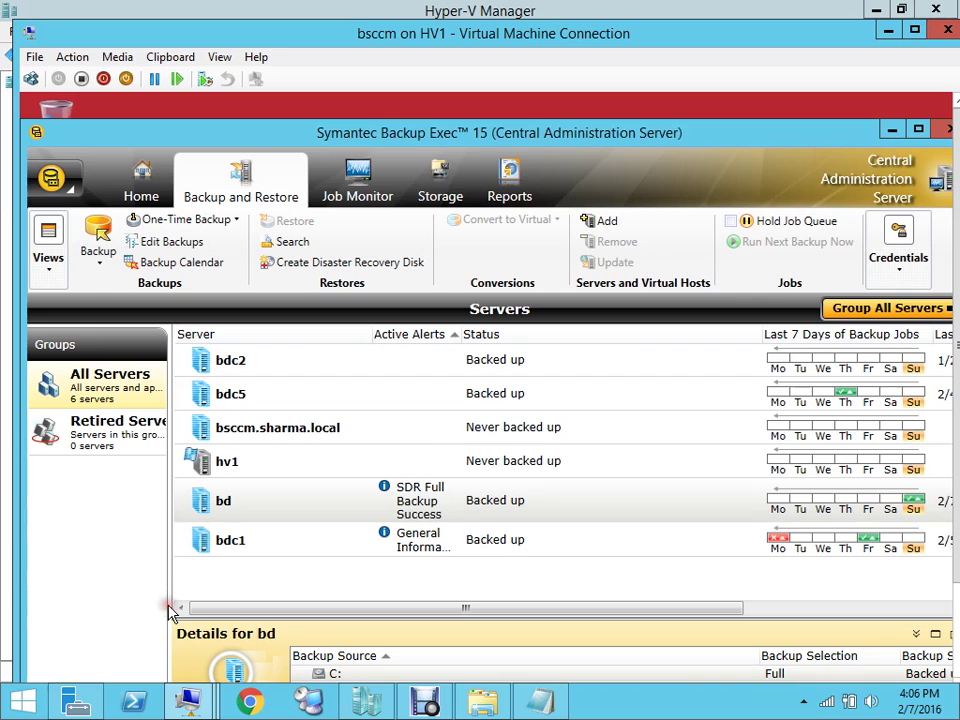
{"action": "left_click", "coordinate": [366, 180]}
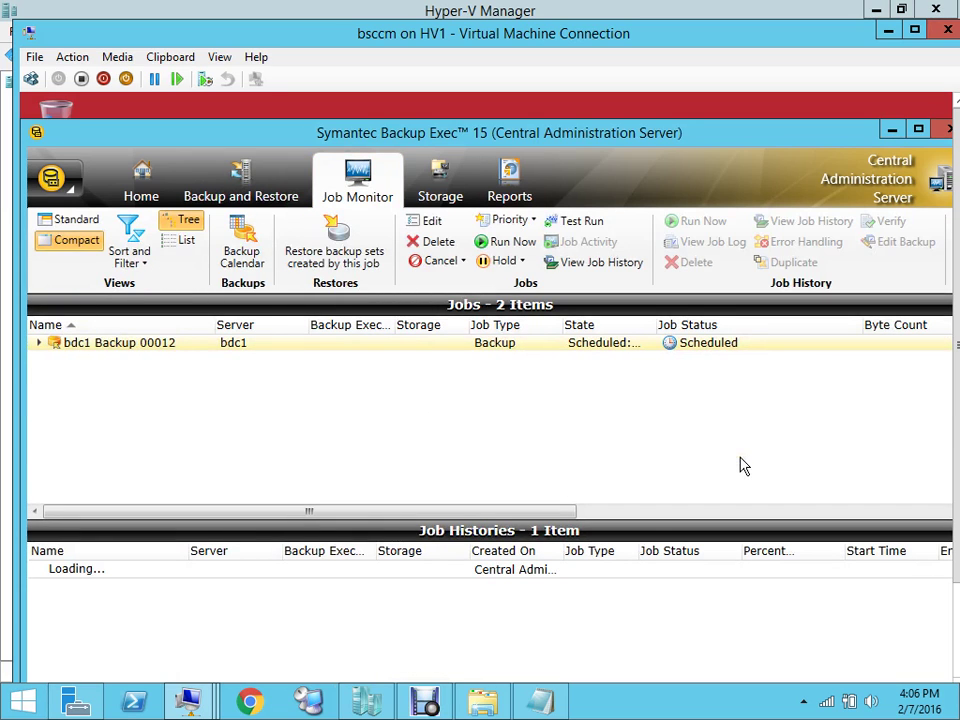
{"action": "scroll", "coordinate": [955, 335], "scroll_direction": "down", "scroll_amount": 3}
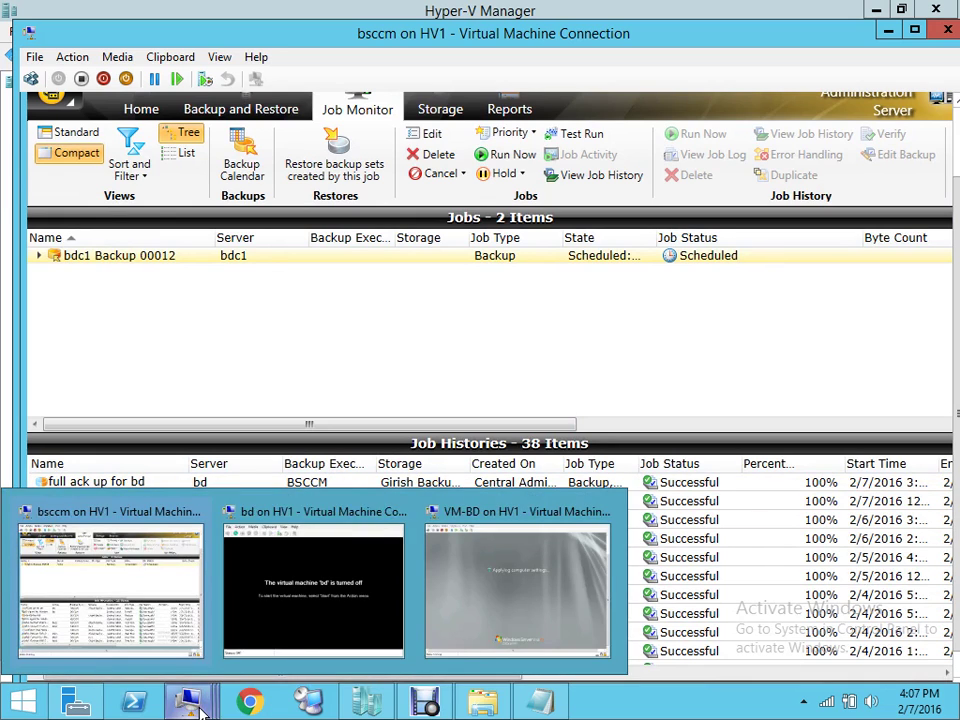
{"action": "mouse_move", "coordinate": [368, 700]}
{"action": "left_click", "coordinate": [365, 575]}
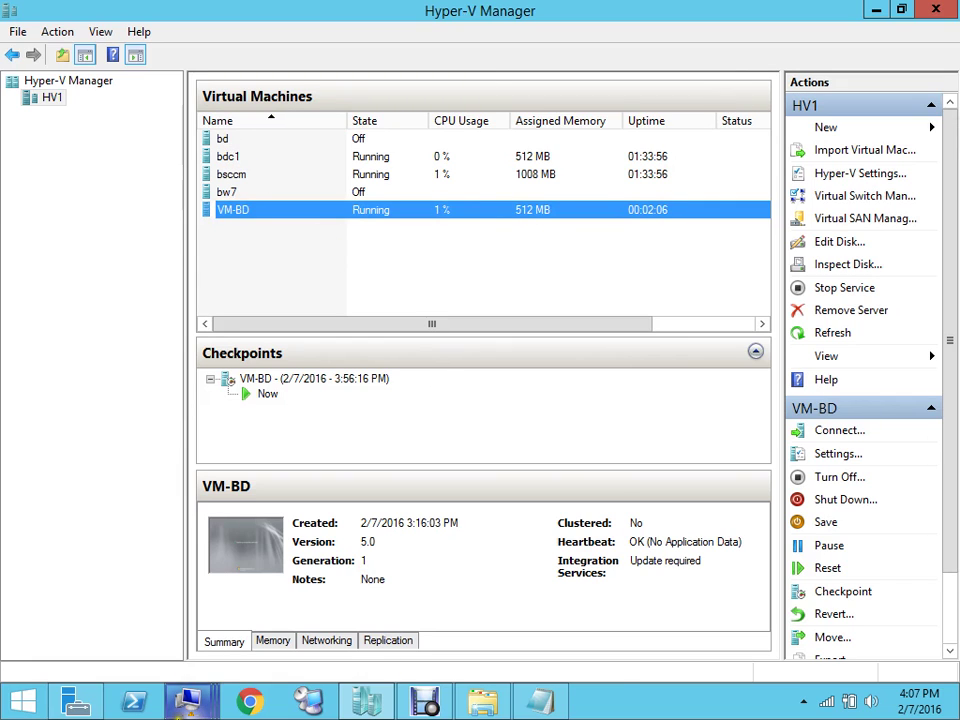
Send Ctrl+Alt+Delete to VM-BD and log on with the administrator password
{"action": "mouse_move", "coordinate": [190, 700]}
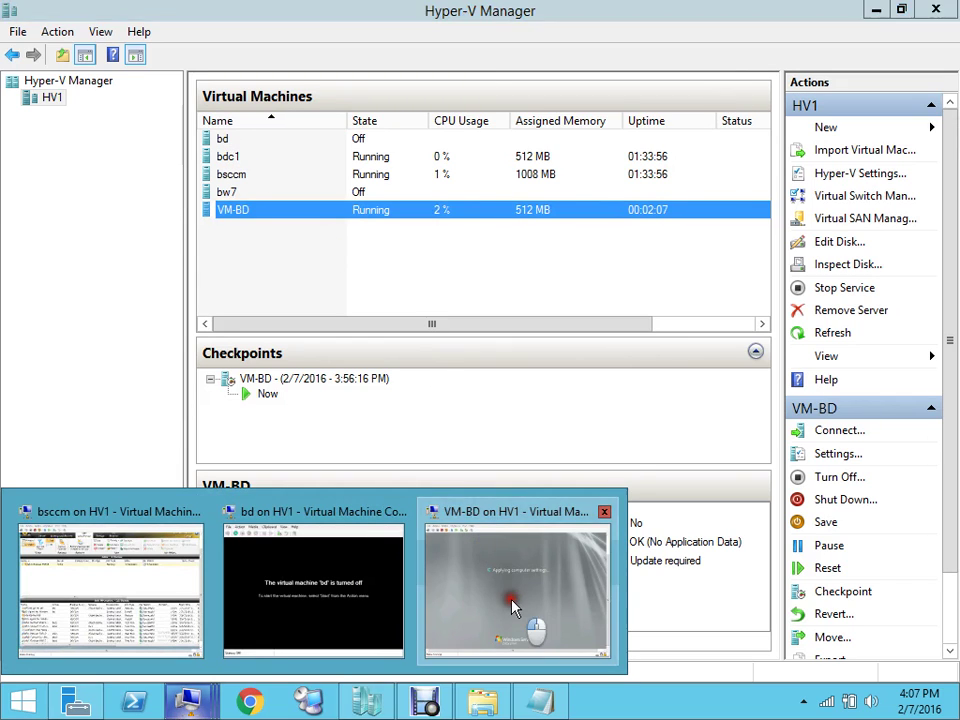
{"action": "left_click", "coordinate": [514, 542]}
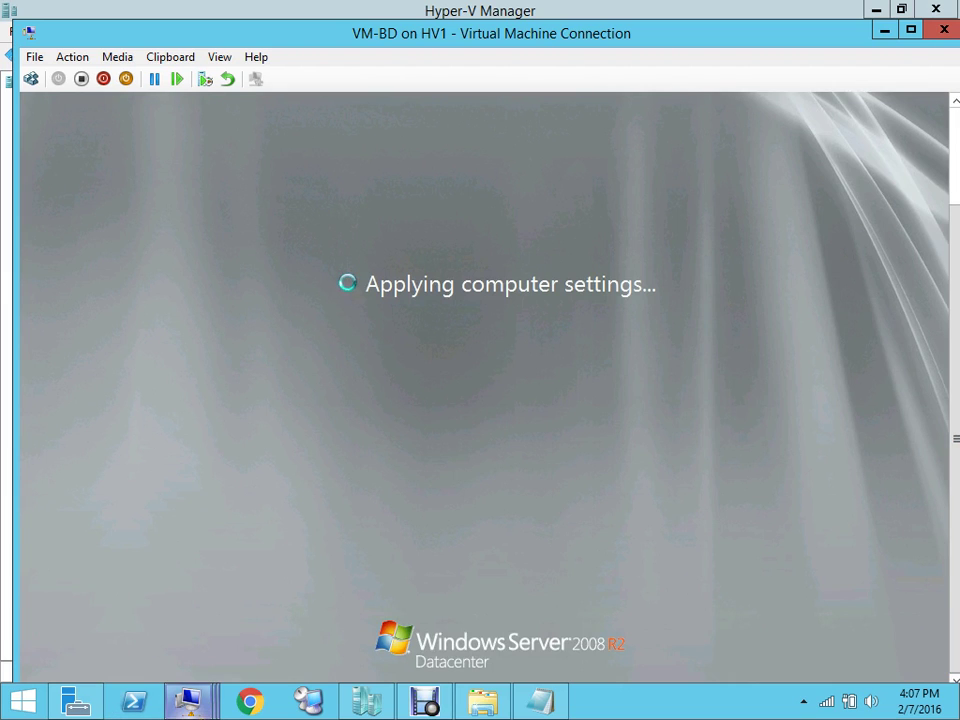
{"action": "mouse_move", "coordinate": [188, 702]}
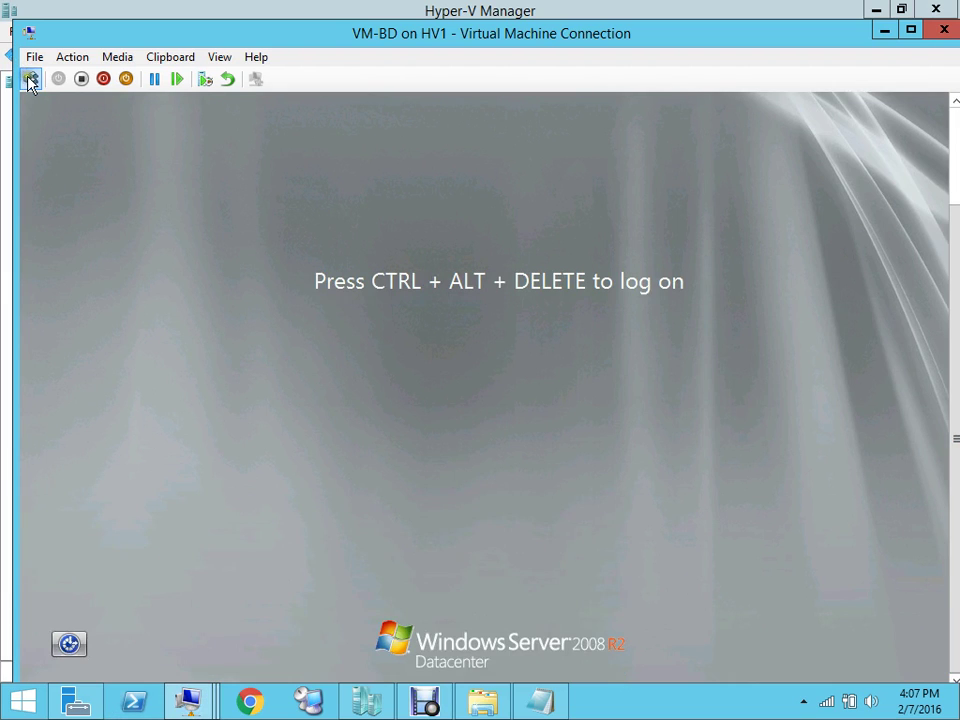
{"action": "left_click", "coordinate": [31, 79]}
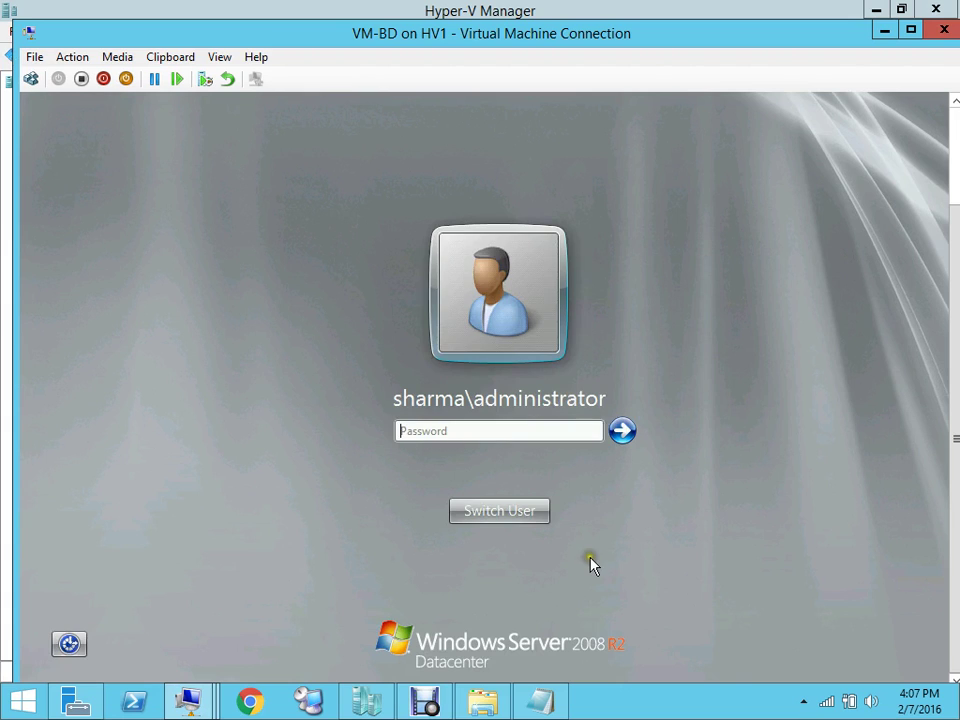
{"action": "type", "text": "P@"}
{"action": "key", "text": "Return"}
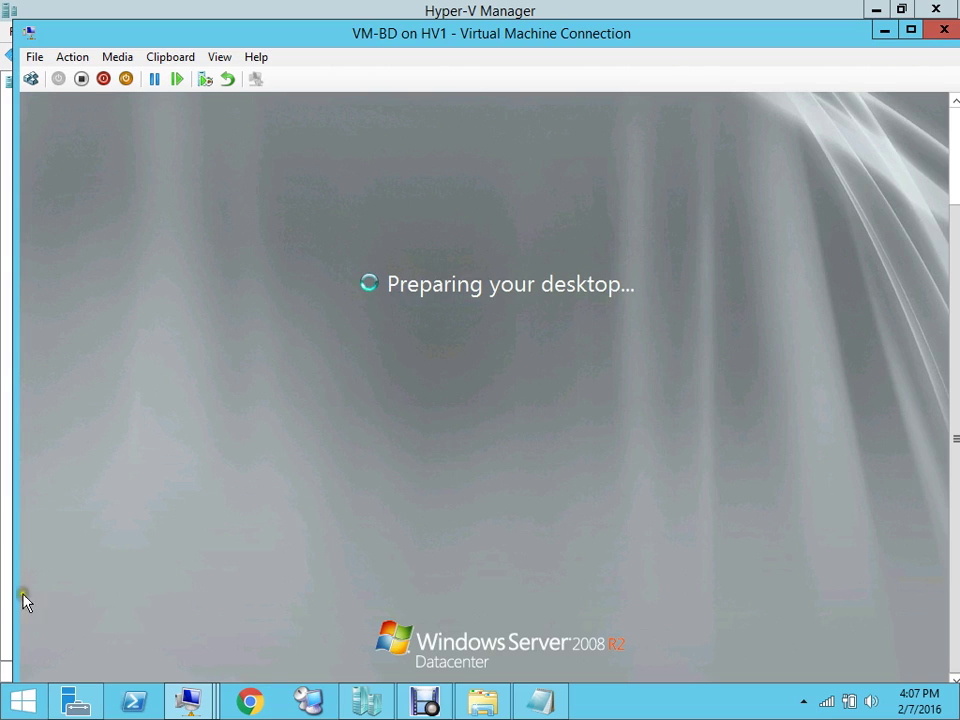
{"action": "mouse_move", "coordinate": [212, 710]}
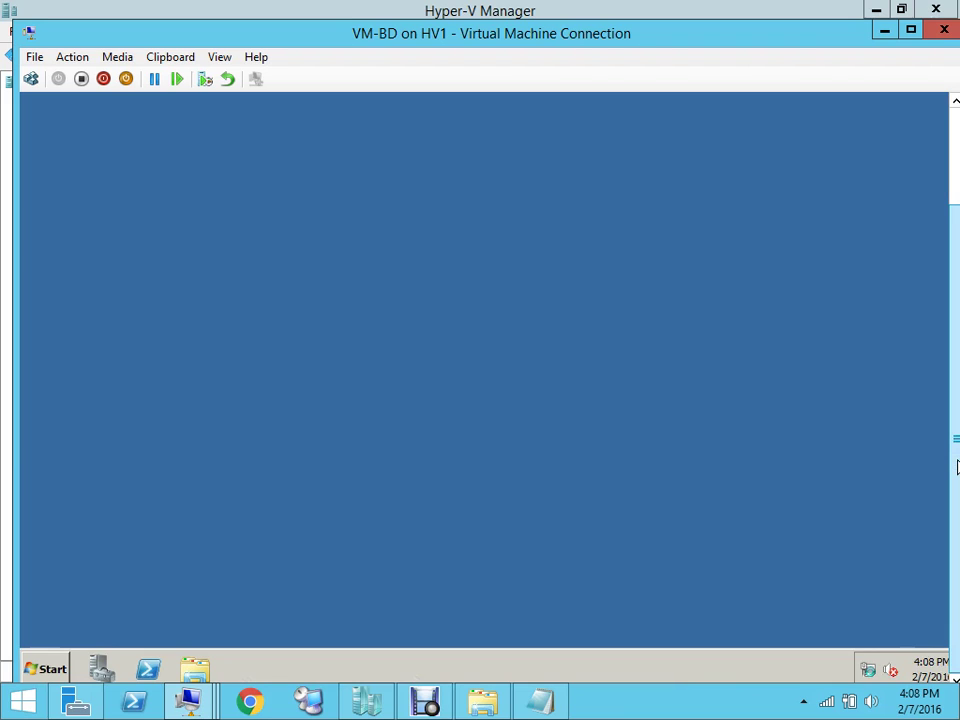
Open Local Area Connection 2's Properties via Network and Sharing Center's adapter settings
{"action": "right_click", "coordinate": [868, 669]}
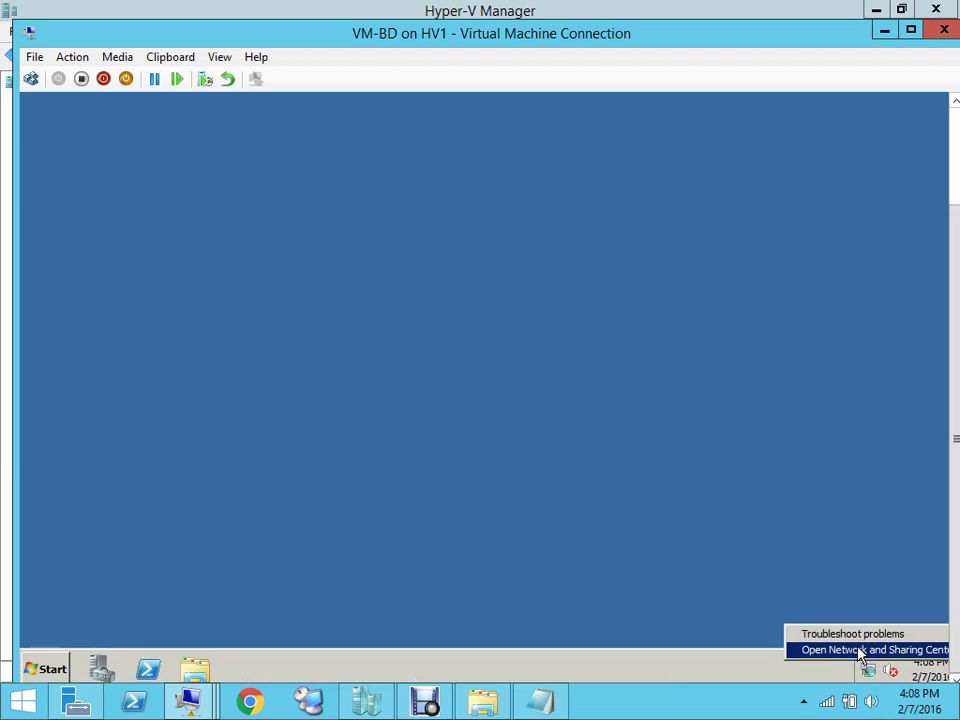
{"action": "left_click", "coordinate": [860, 651]}
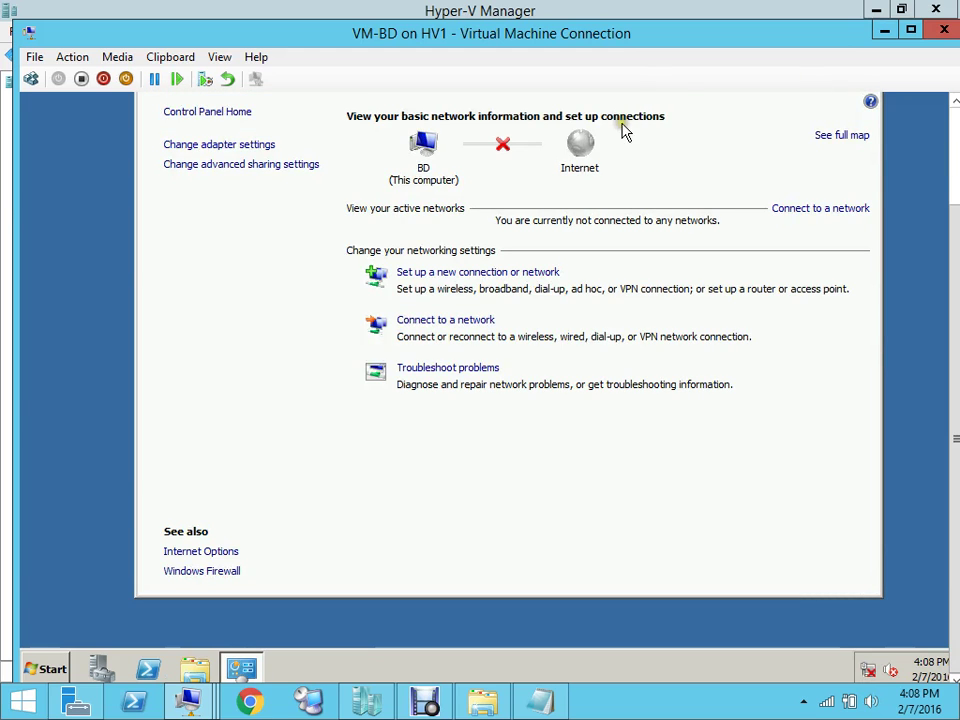
{"action": "left_click", "coordinate": [263, 148]}
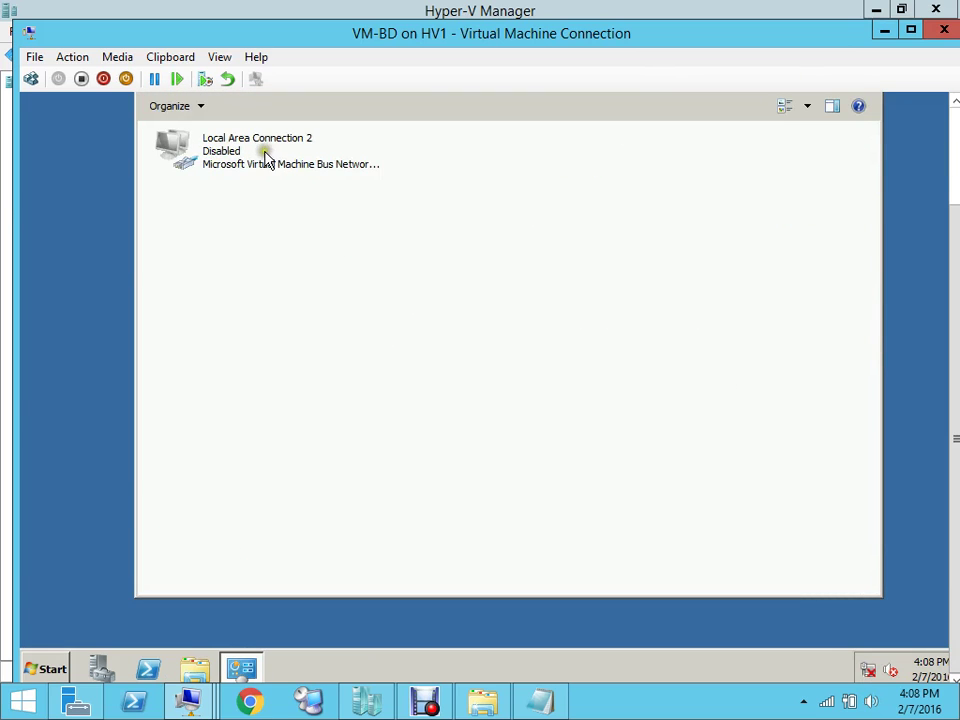
{"action": "right_click", "coordinate": [266, 160]}
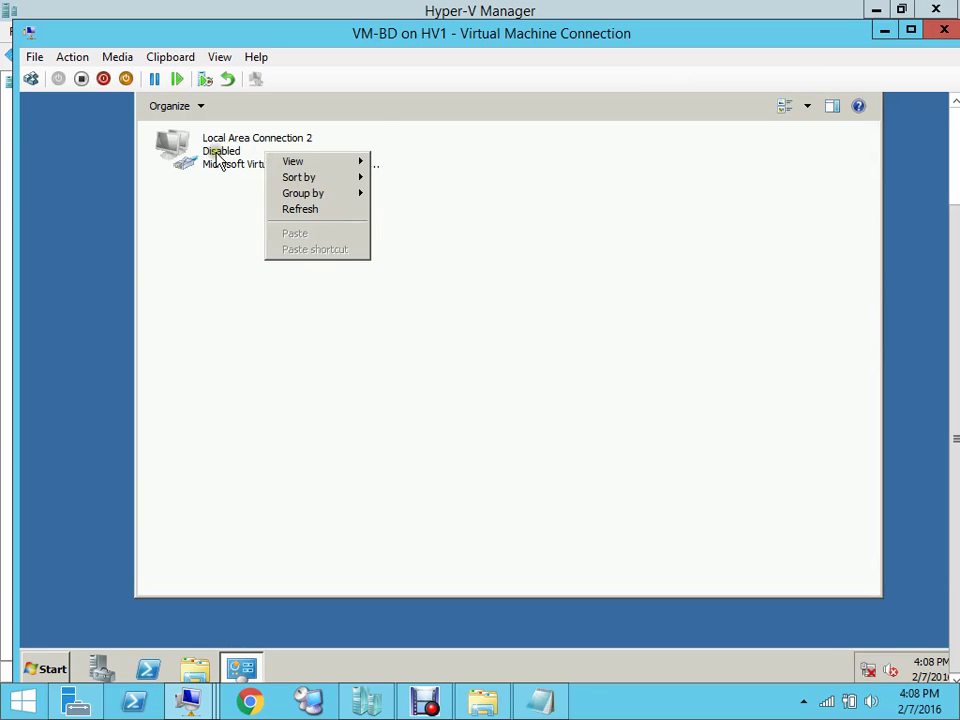
{"action": "left_click", "coordinate": [215, 158]}
{"action": "right_click", "coordinate": [217, 160]}
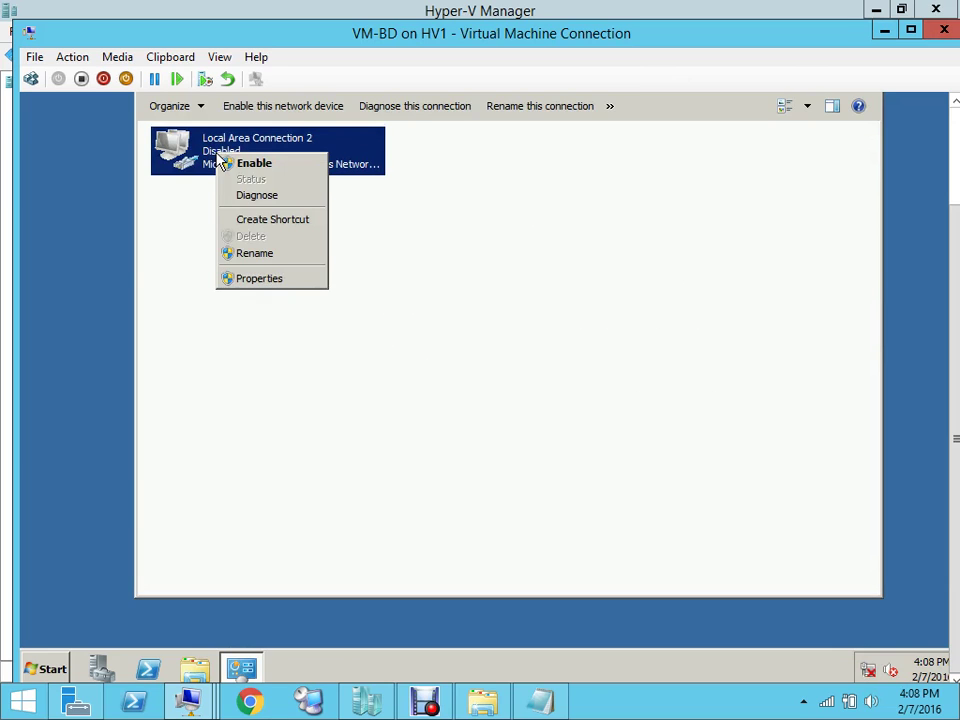
{"action": "left_click", "coordinate": [255, 284]}
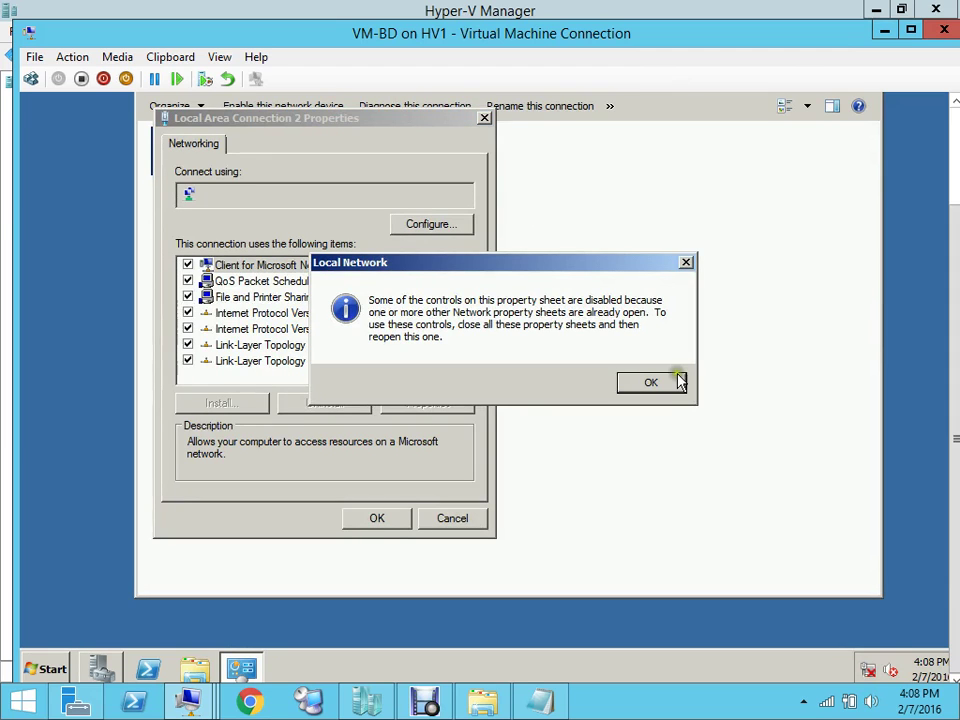
Dismiss the disabled-controls notice and open Internet Protocol Version 4 (TCP/IPv4) properties
{"action": "left_click", "coordinate": [671, 386]}
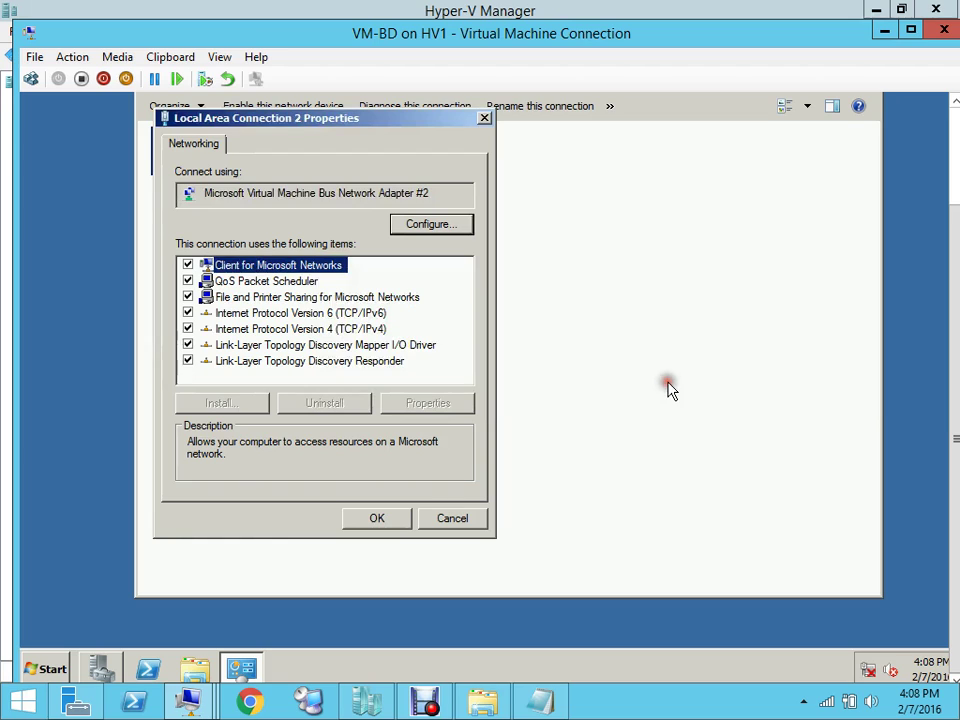
{"action": "left_click", "coordinate": [375, 329]}
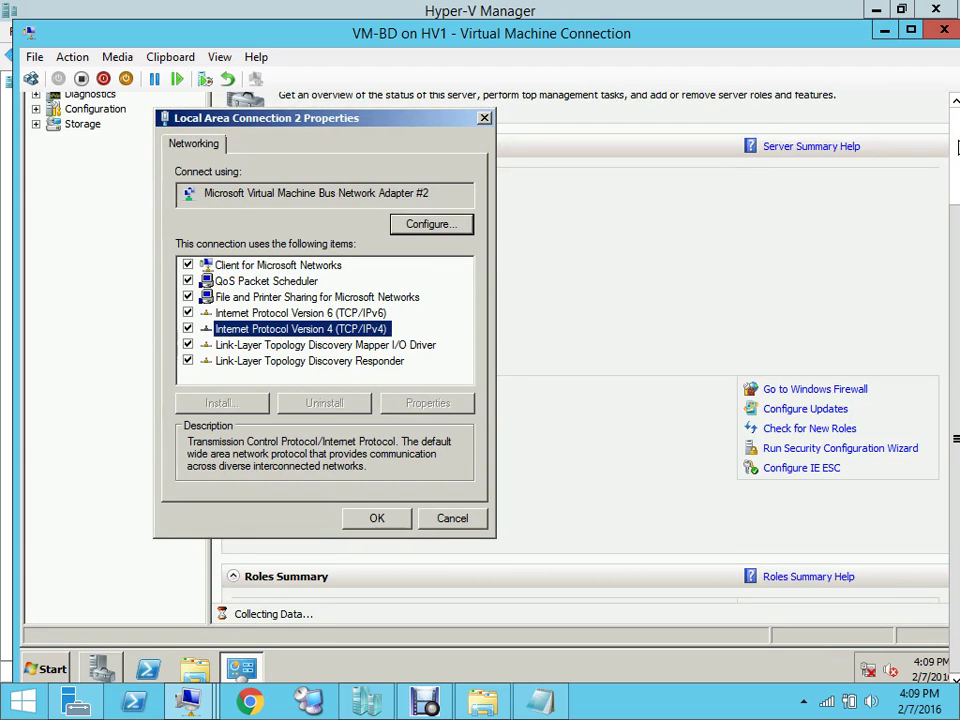
{"action": "scroll", "coordinate": [957, 148], "scroll_direction": "up", "scroll_amount": 3}
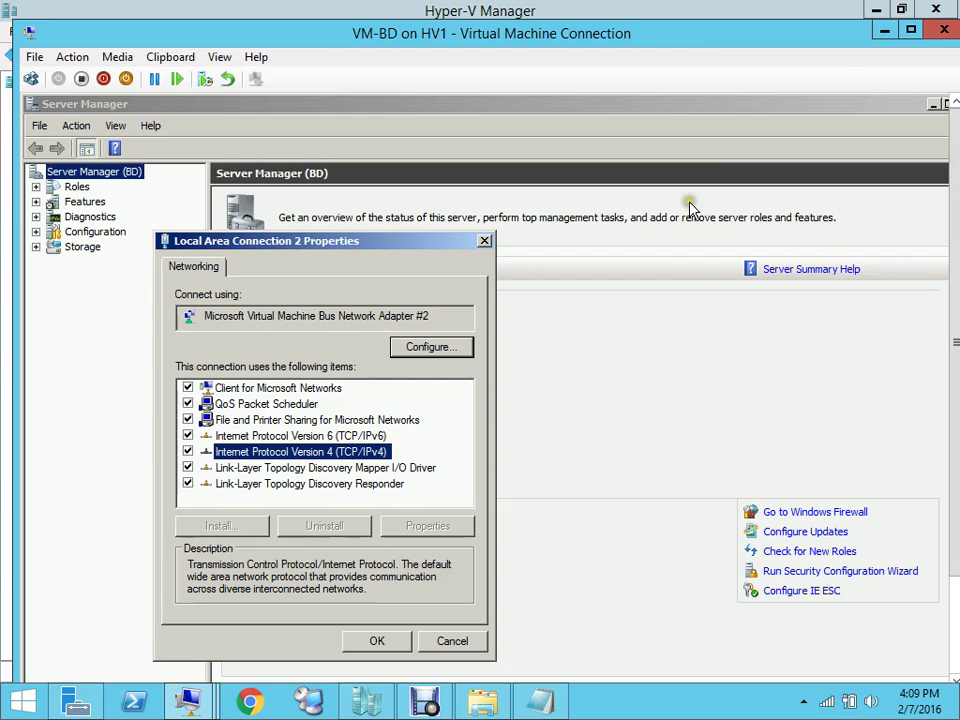
{"action": "left_click", "coordinate": [410, 243]}
{"action": "left_click_drag", "start_coordinate": [410, 243], "coordinate": [501, 171]}
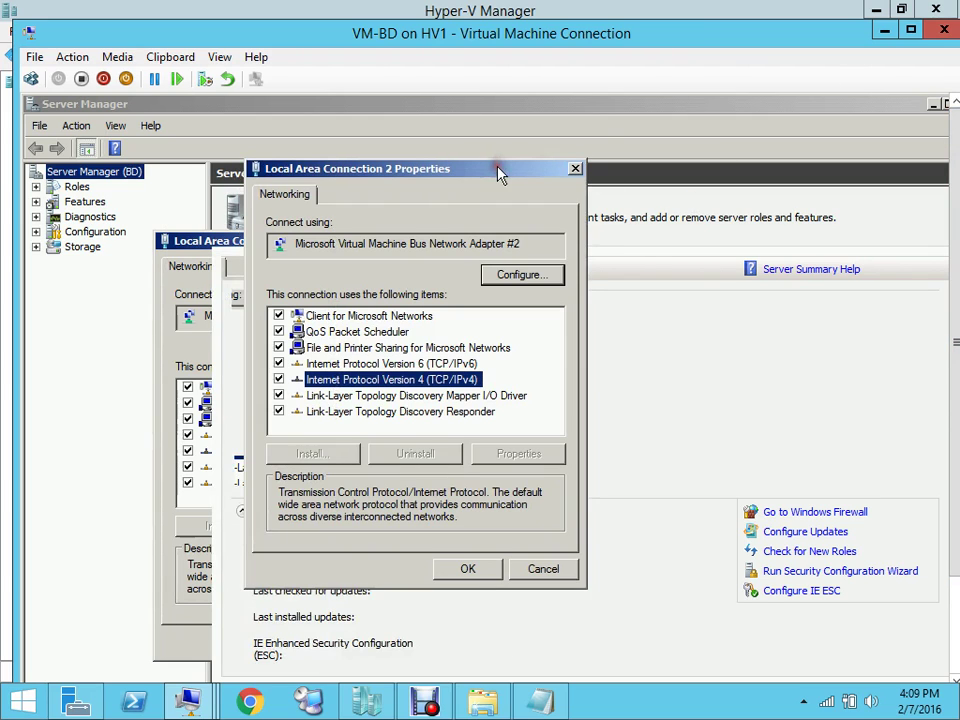
{"action": "left_click", "coordinate": [278, 380]}
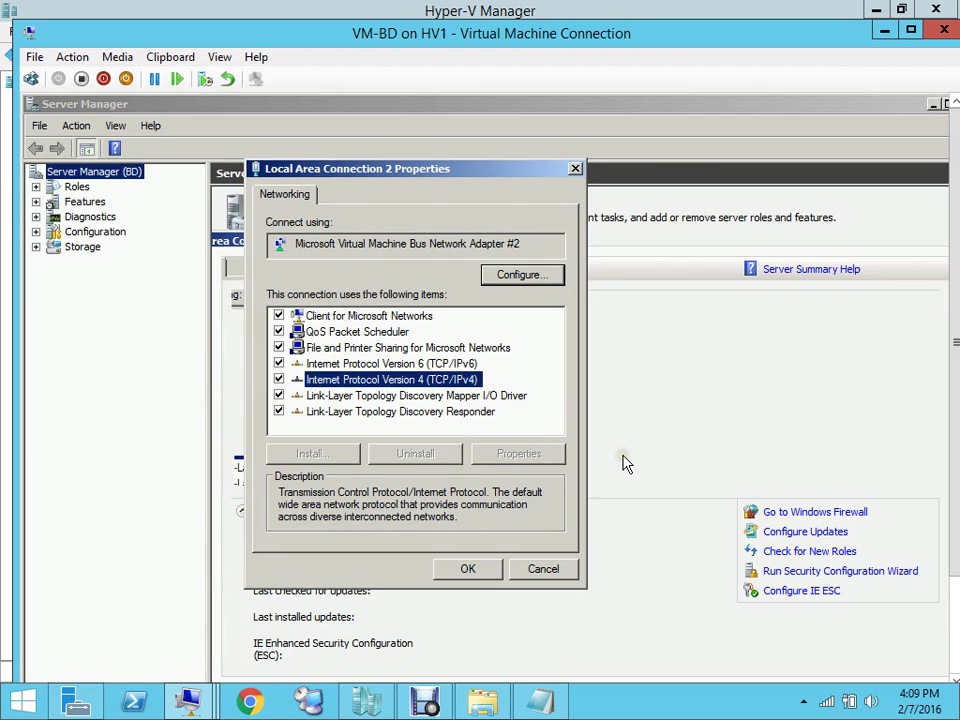
{"action": "left_click", "coordinate": [956, 375]}
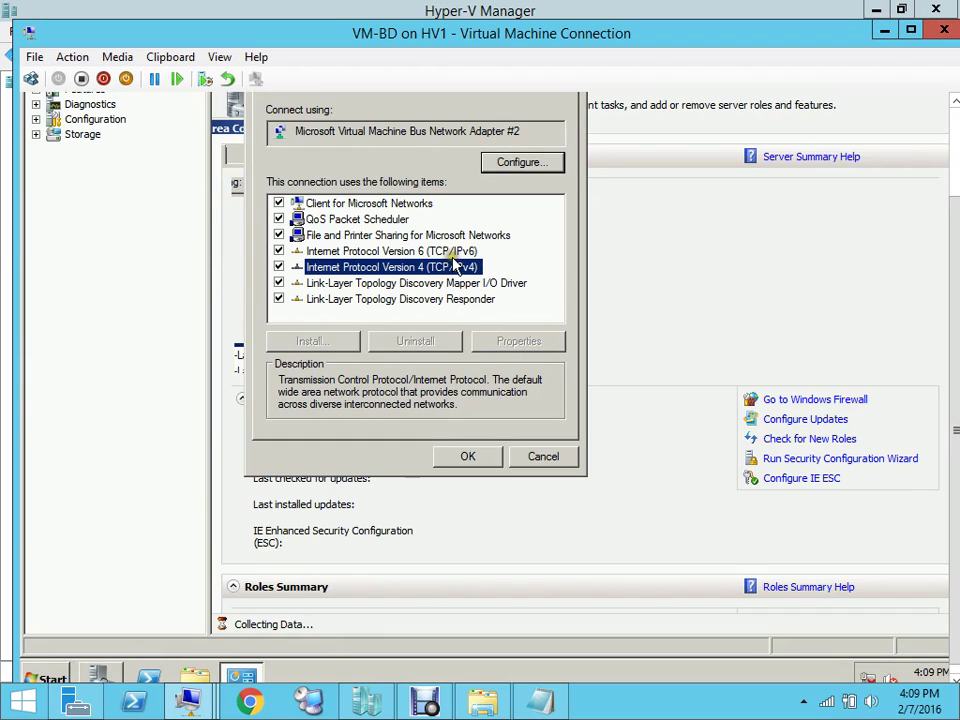
{"action": "left_click", "coordinate": [952, 140]}
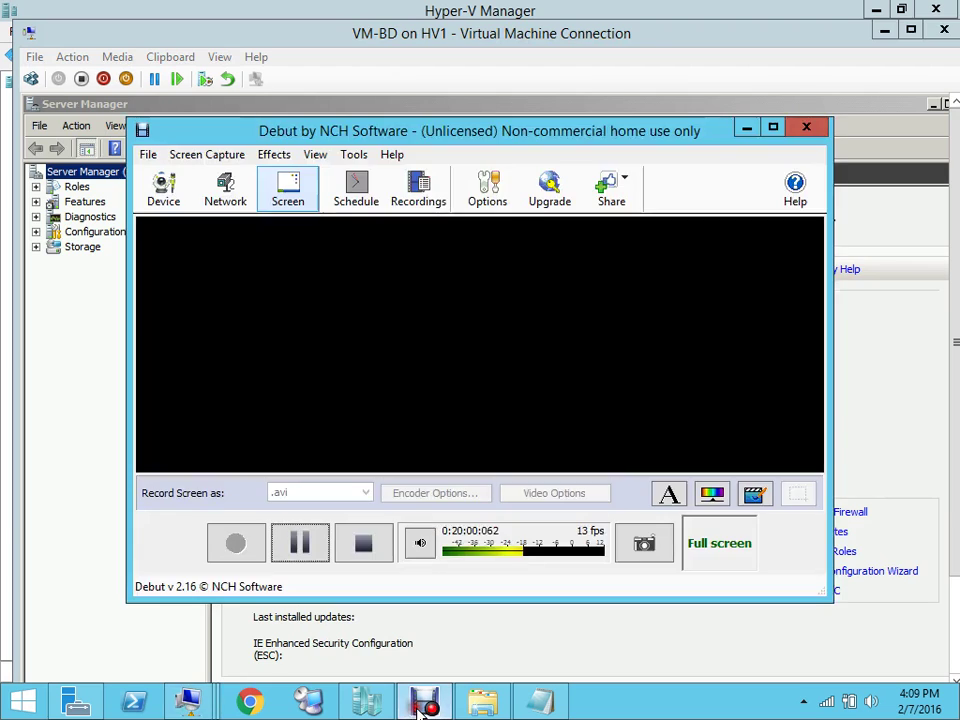
{"action": "left_click", "coordinate": [424, 702]}
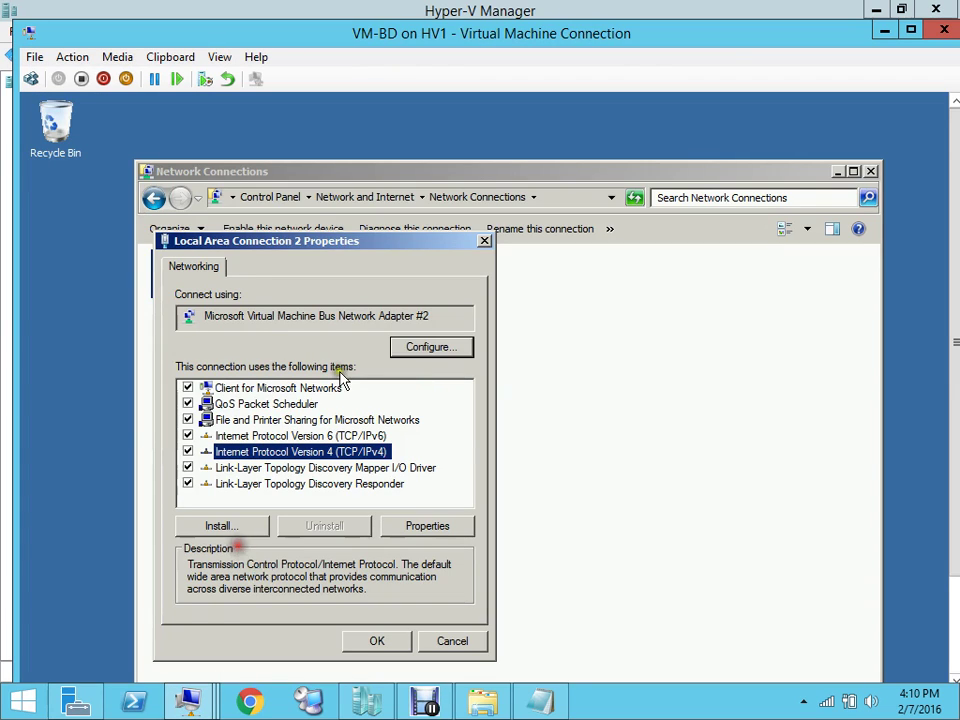
{"action": "left_click", "coordinate": [424, 527]}
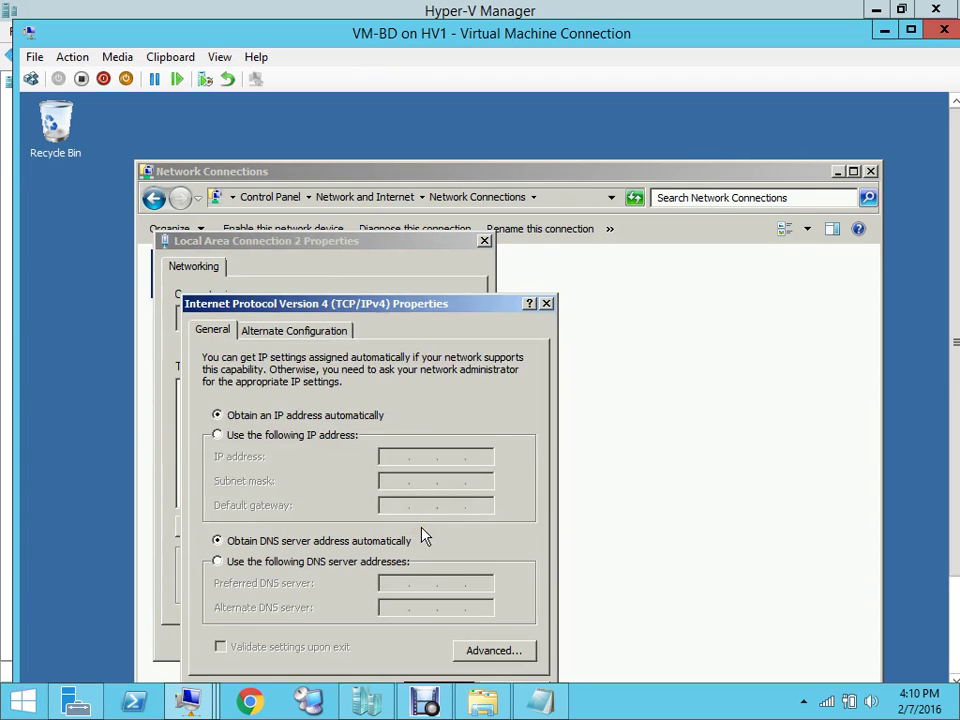
Switch to a static address: IP 192.168.101.85 with subnet mask 255.255.0.0
{"action": "left_click", "coordinate": [219, 436]}
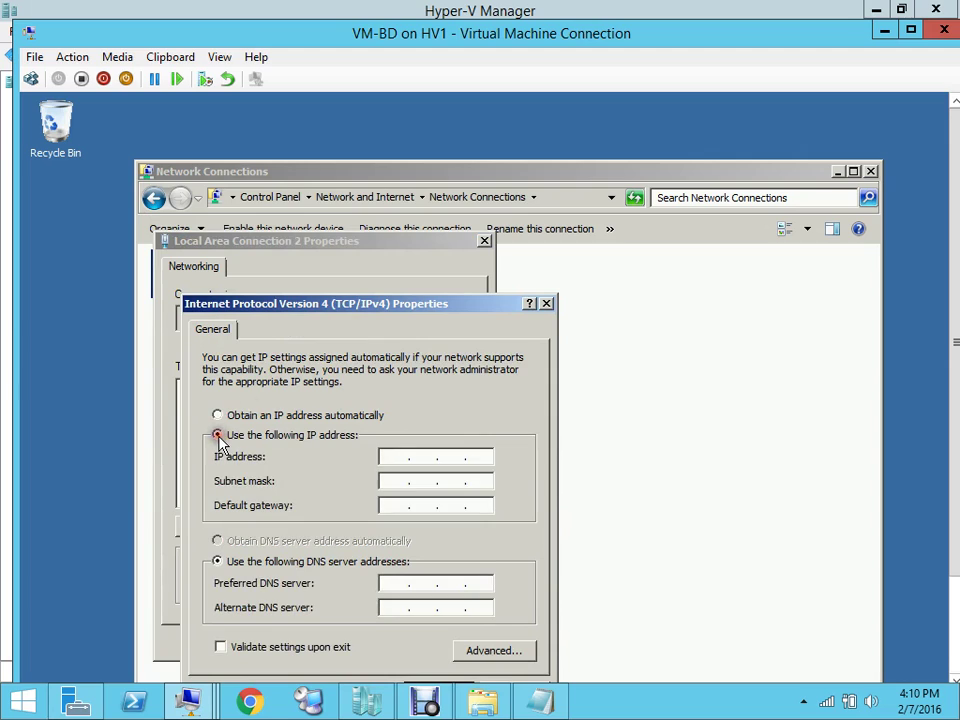
{"action": "left_click", "coordinate": [399, 457]}
{"action": "type", "text": "192 . 168 . 101 . 85"}
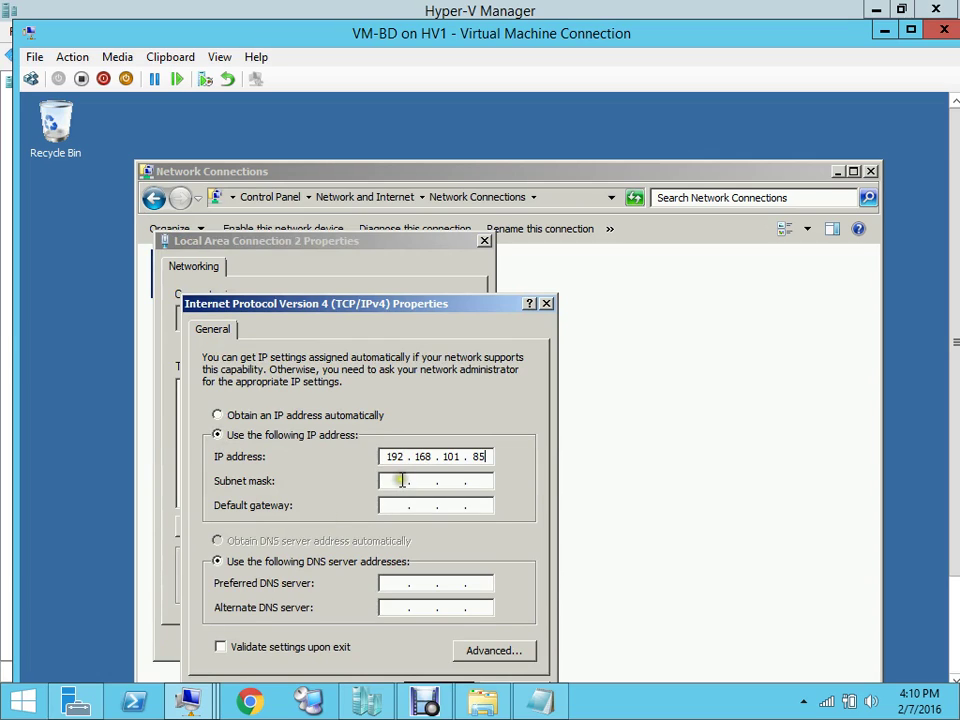
{"action": "left_click", "coordinate": [400, 481]}
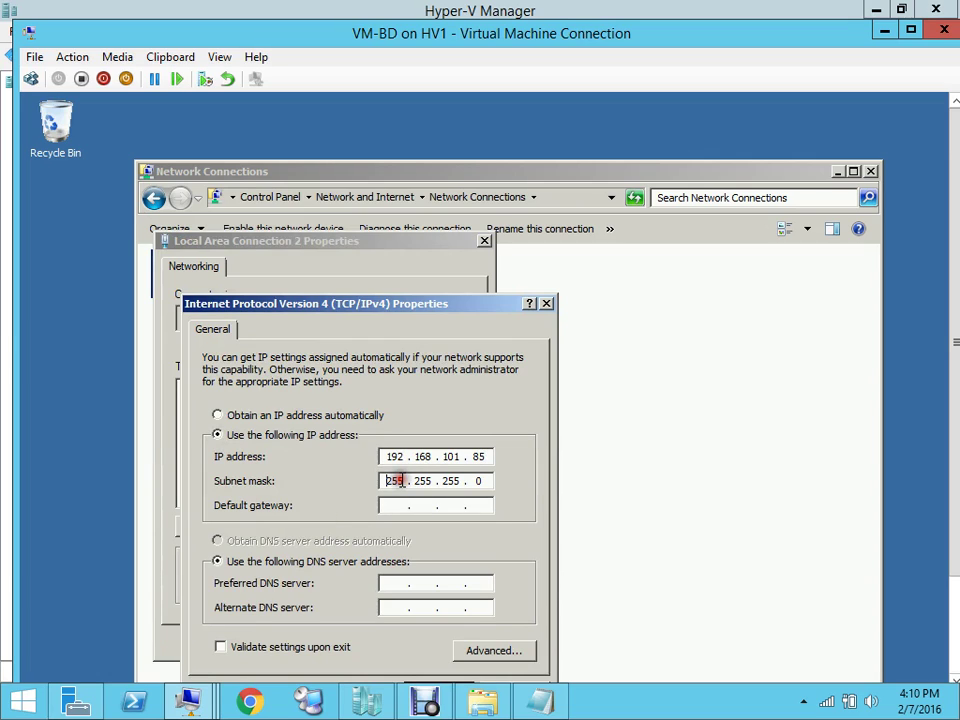
{"action": "left_click", "coordinate": [460, 481]}
{"action": "key", "text": "BackSpace"}
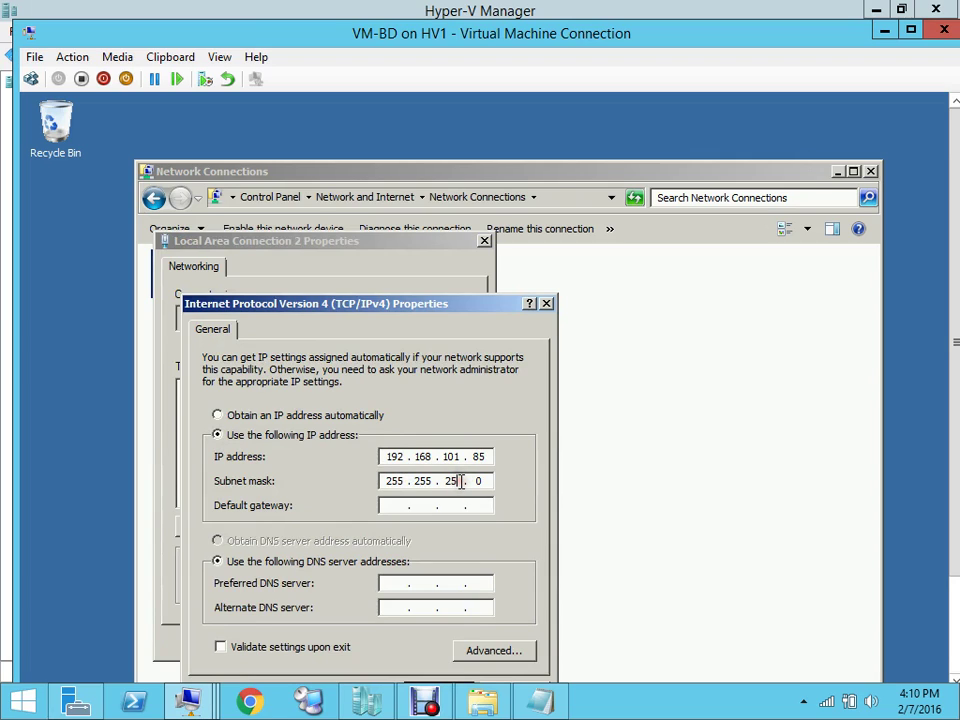
{"action": "type", "text": "0"}
Enter preferred DNS server 192.168.101.10 and bring the TCP/IPv4 dialog back into view
{"action": "left_click", "coordinate": [393, 584]}
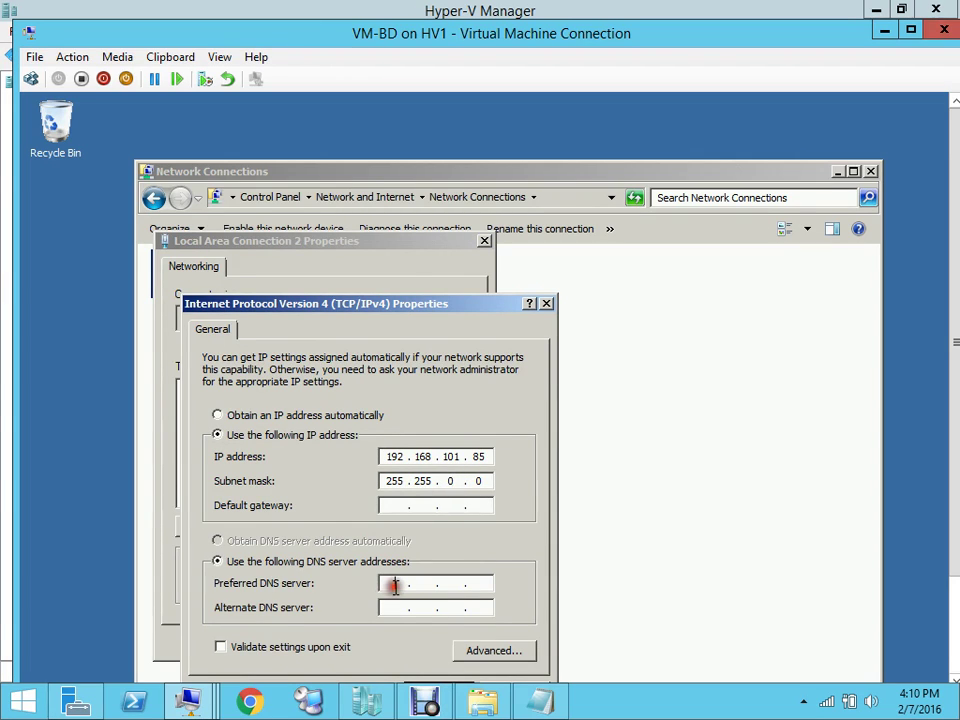
{"action": "type", "text": "192 . 168 . 101 . 10"}
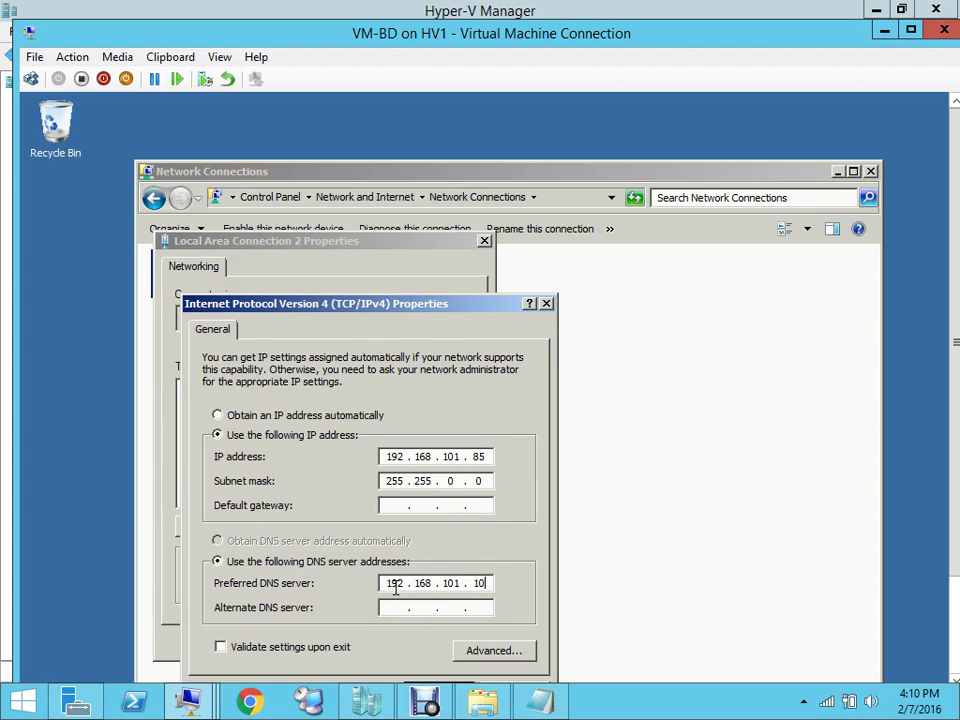
{"action": "mouse_move", "coordinate": [200, 711]}
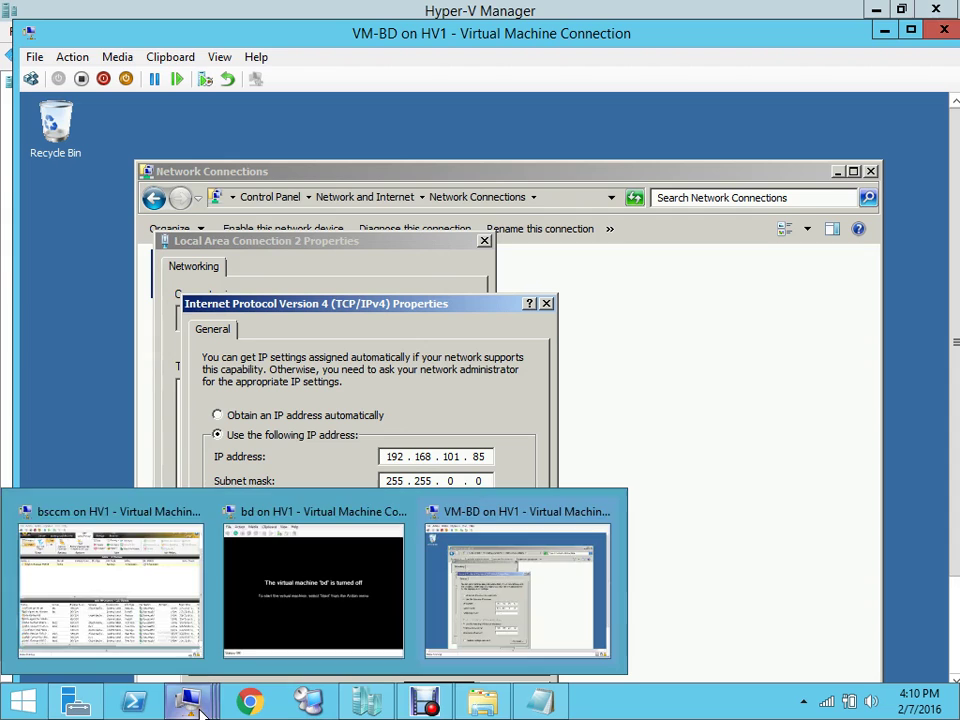
{"action": "mouse_move", "coordinate": [368, 700]}
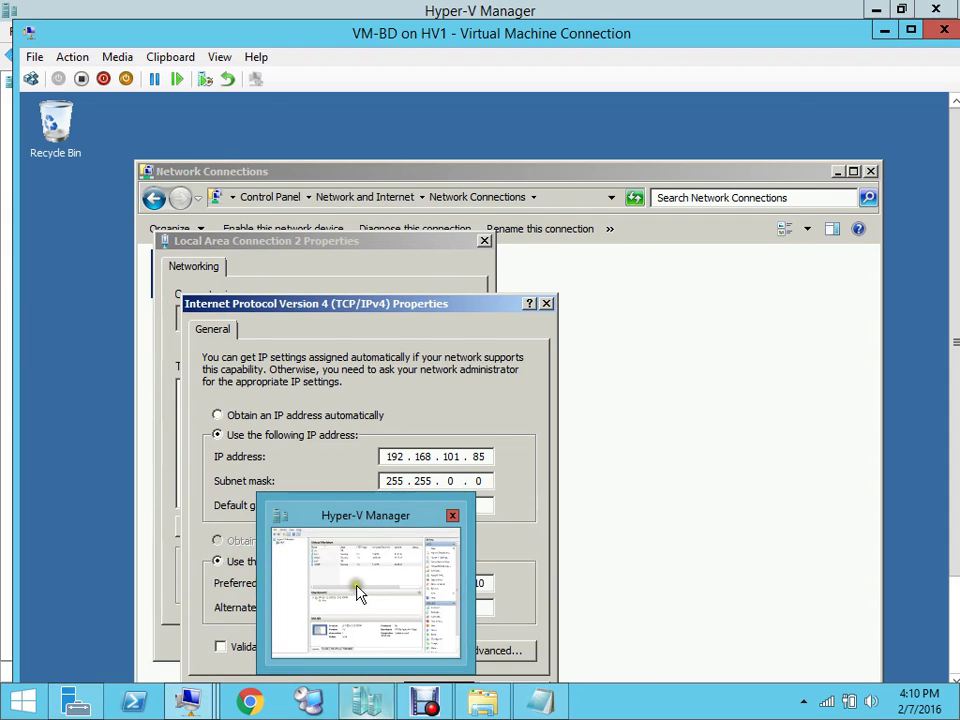
{"action": "left_click", "coordinate": [358, 593]}
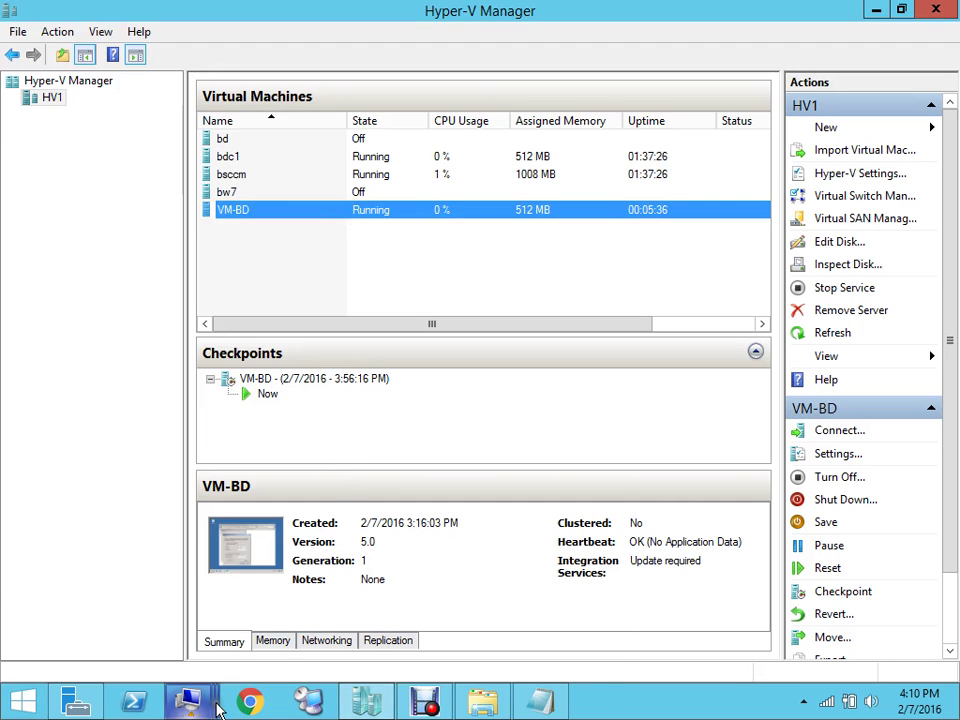
{"action": "mouse_move", "coordinate": [217, 706]}
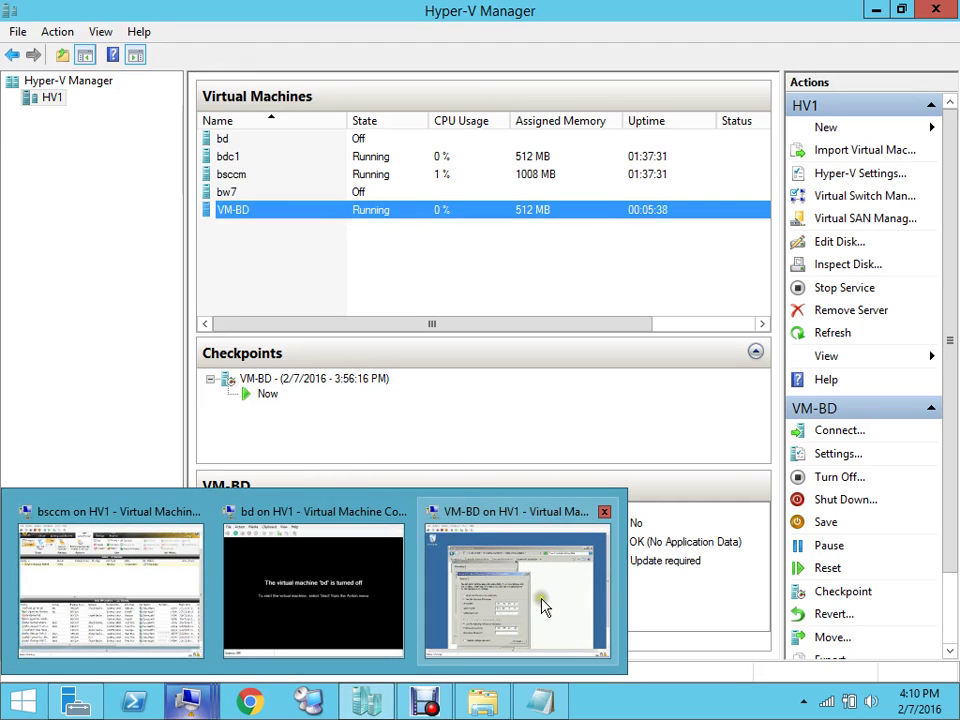
{"action": "left_click", "coordinate": [541, 606]}
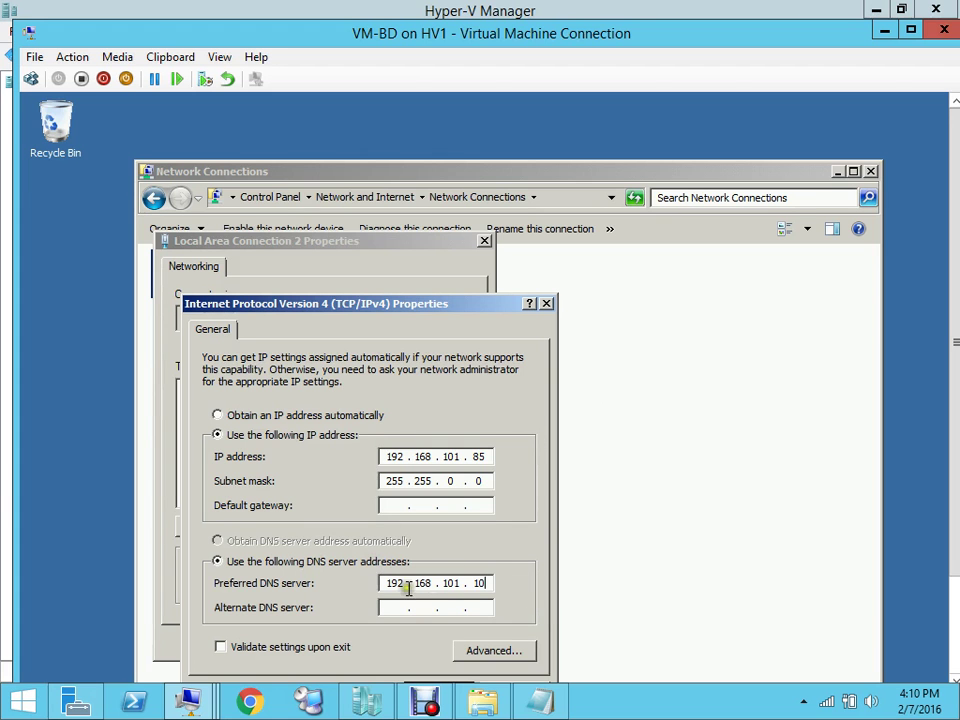
{"action": "left_click_drag", "start_coordinate": [432, 312], "coordinate": [470, 170]}
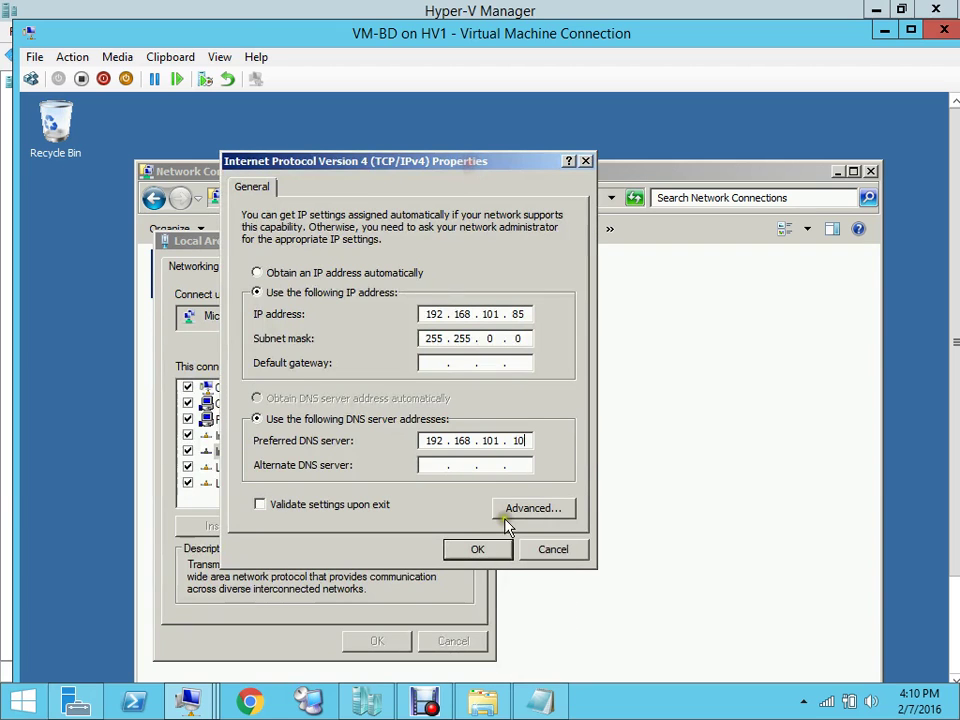
Save the static IPv4 settings, remove the absent adapter's old configuration, and close the properties
{"action": "left_click", "coordinate": [484, 551]}
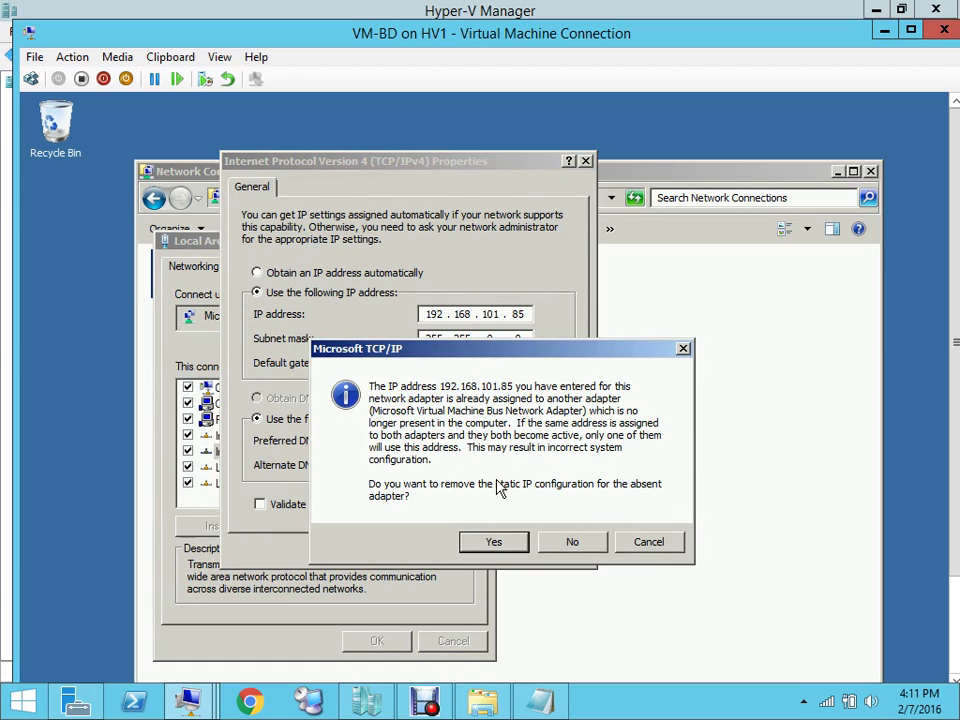
{"action": "left_click", "coordinate": [493, 542]}
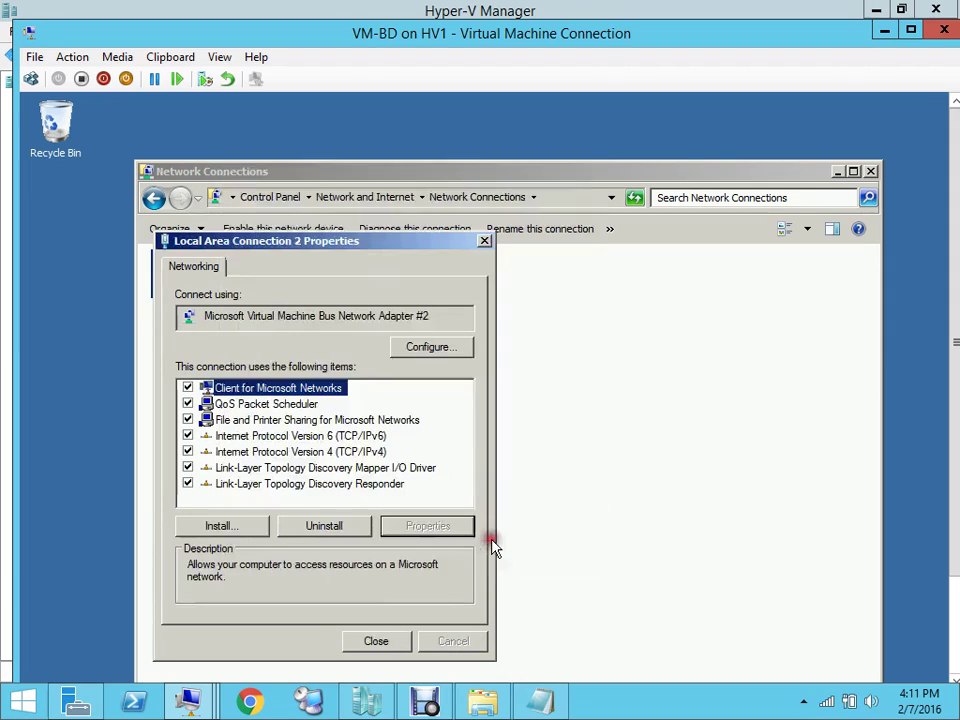
{"action": "left_click", "coordinate": [404, 645]}
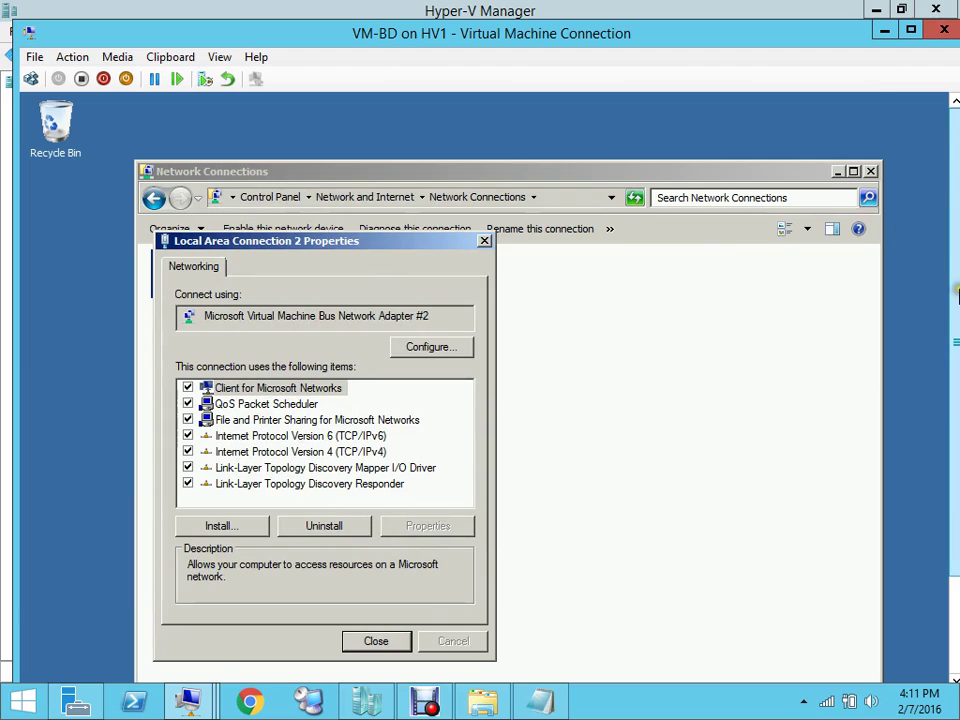
{"action": "left_click_drag", "start_coordinate": [957, 293], "coordinate": [955, 410]}
{"action": "mouse_move", "coordinate": [188, 700]}
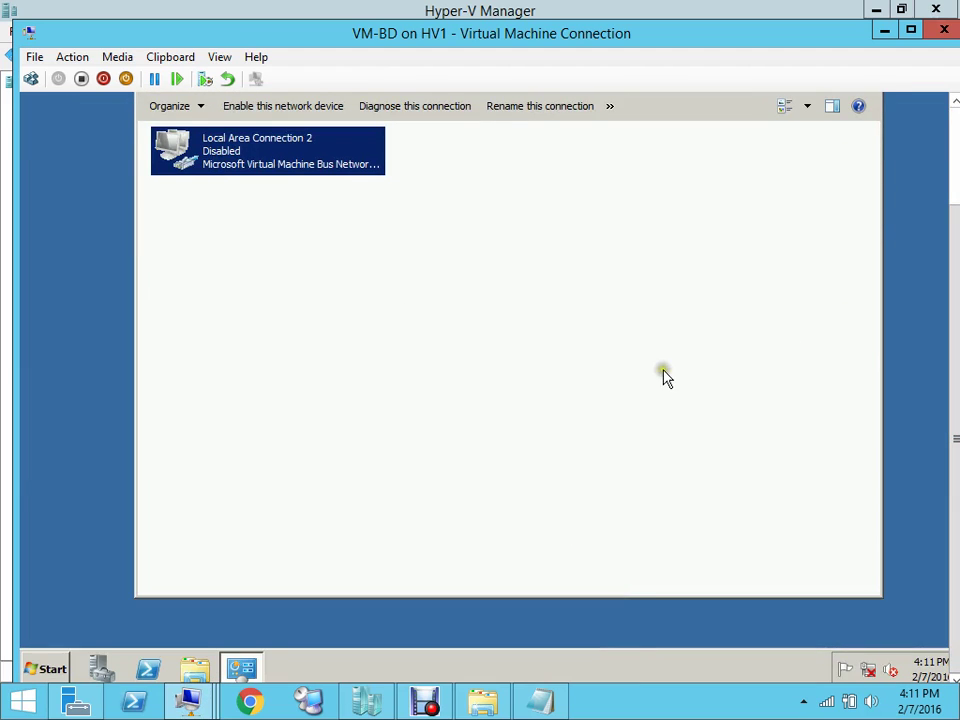
Enable Local Area Connection 2 on VM-BD from its right-click menu
{"action": "right_click", "coordinate": [275, 165]}
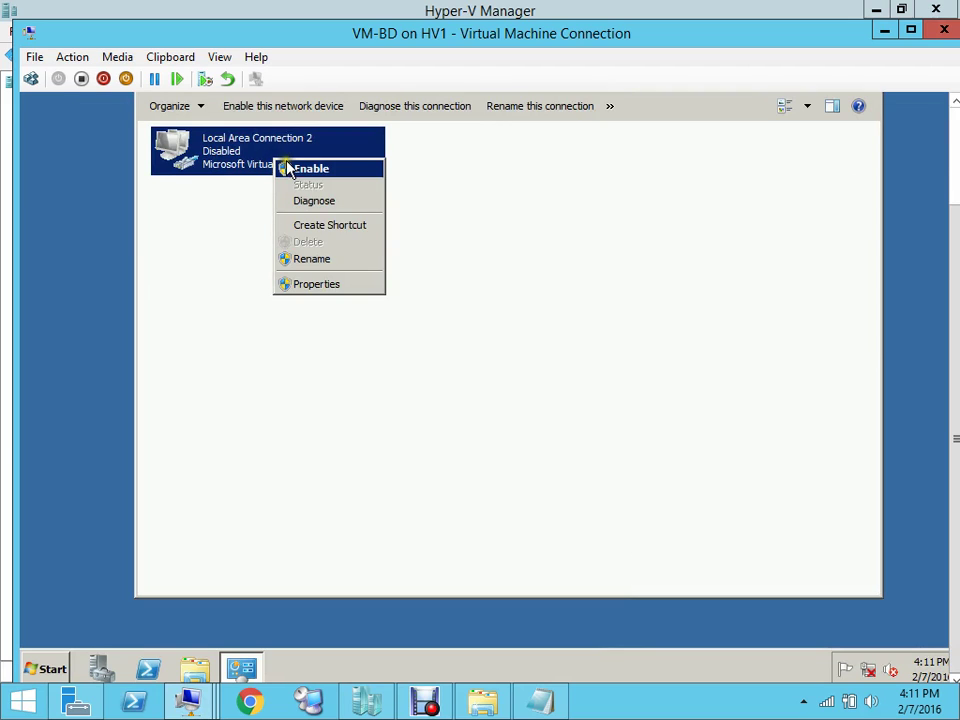
{"action": "left_click", "coordinate": [290, 167]}
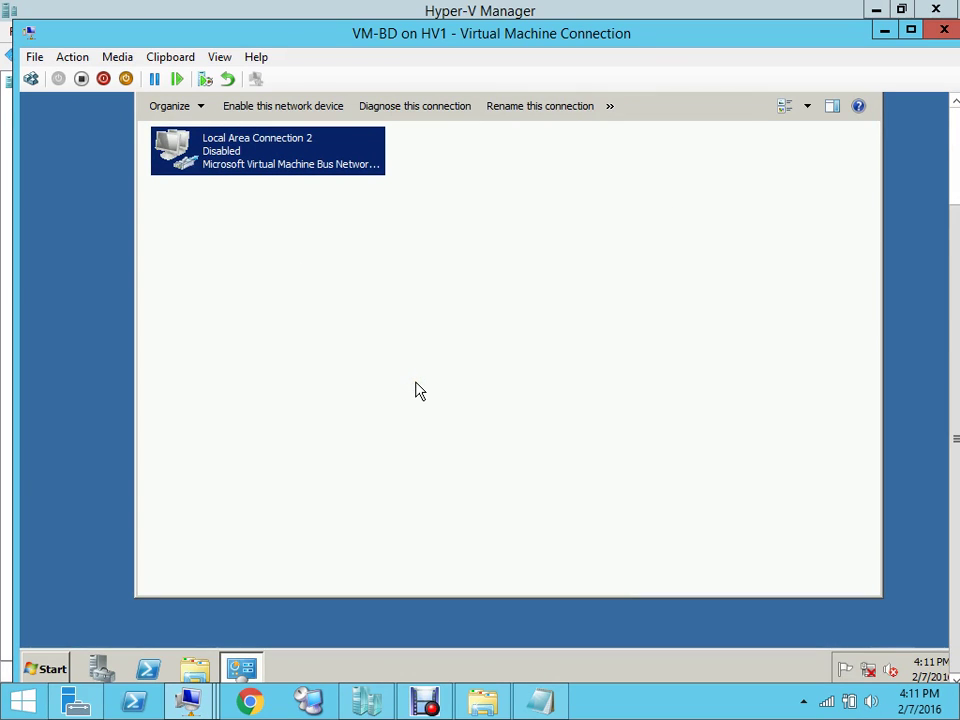
Switch to the Backup Exec console on bsccm to view the Job Monitor
{"action": "left_click", "coordinate": [438, 707]}
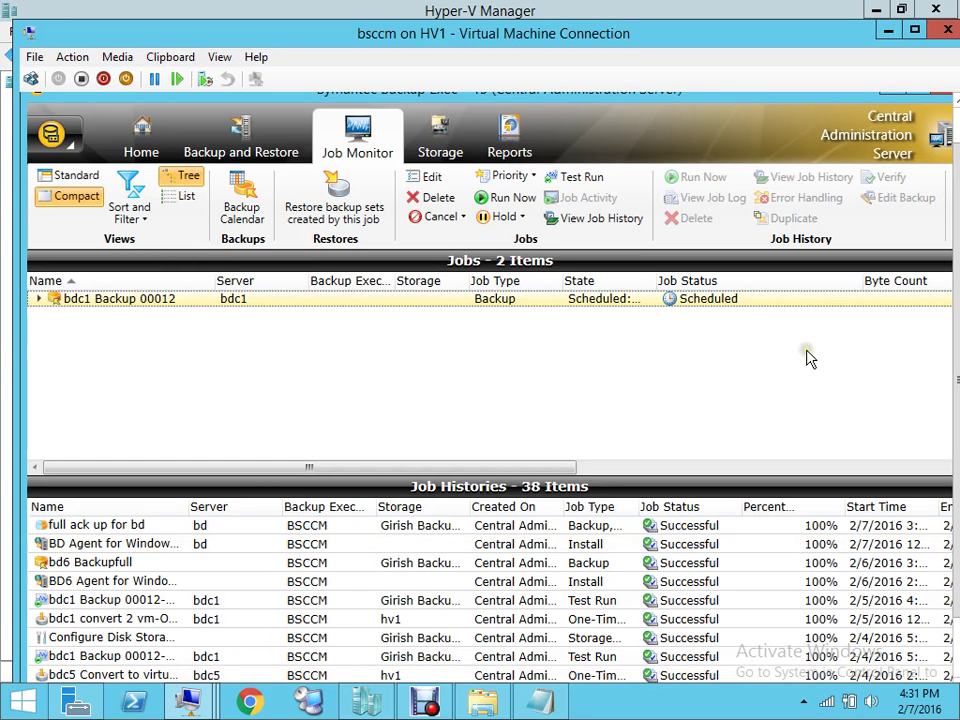